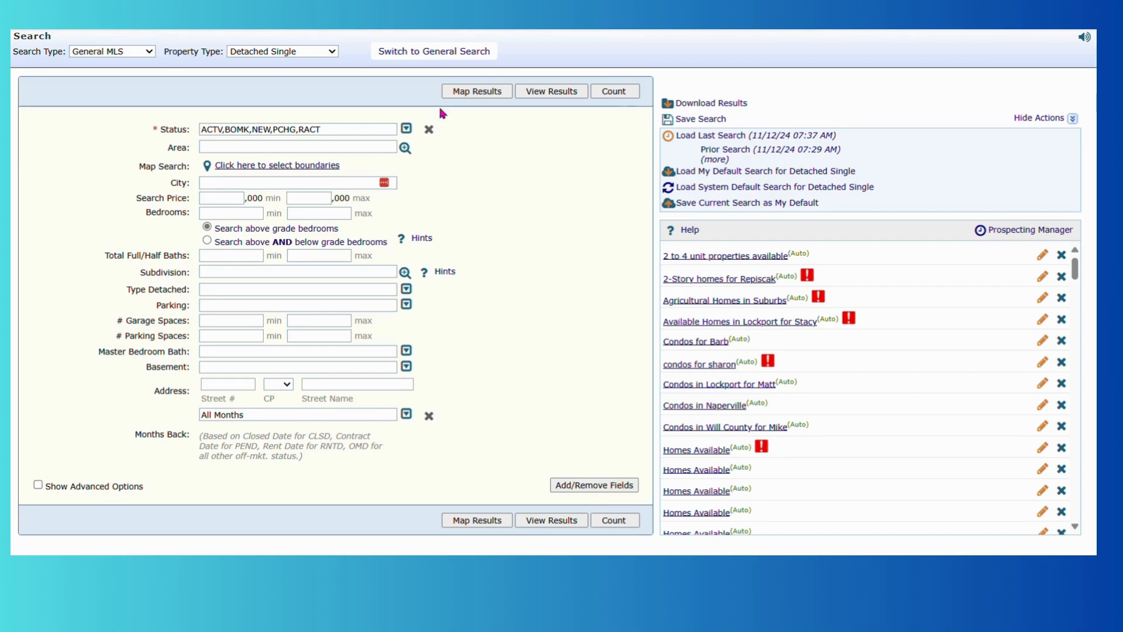
Add Closed (CLSD) to the listing statuses in the search criteria.
click(438, 52)
click(353, 145)
click(376, 129)
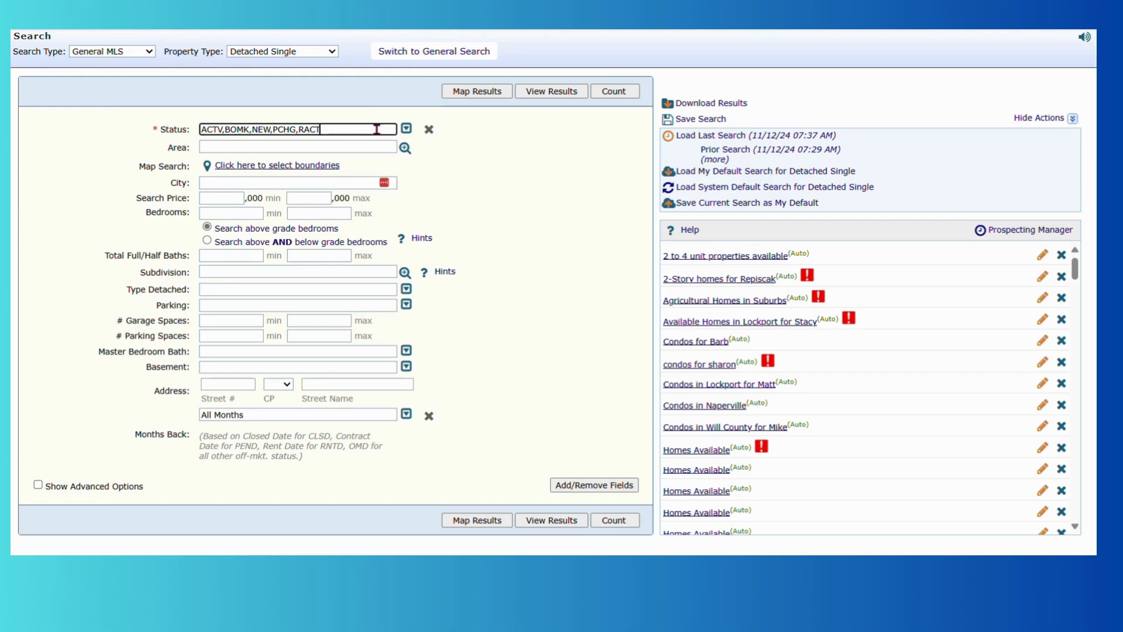
click(407, 128)
scroll(240, 292, down, 2)
scroll(239, 310, down, 2)
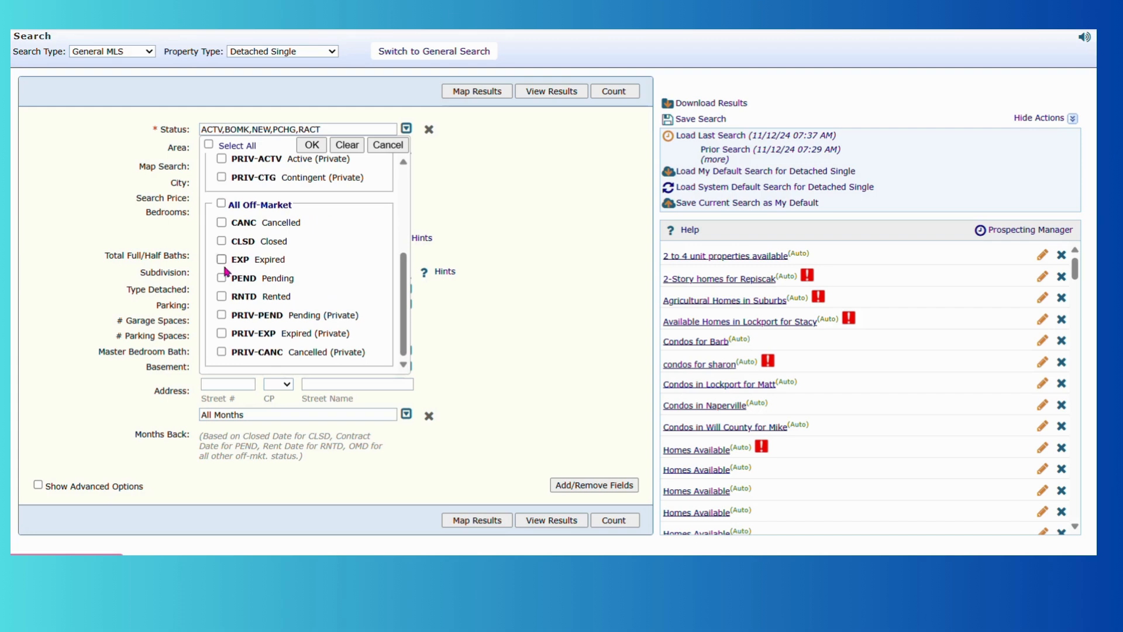
click(223, 242)
click(312, 145)
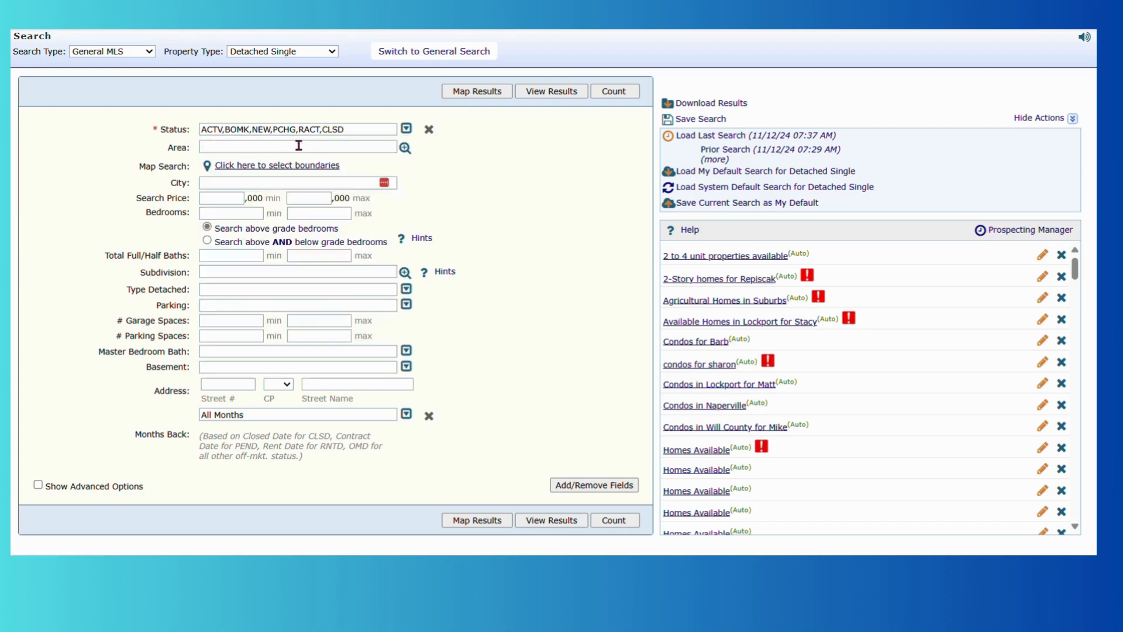
Enter Area 495, price range 300,000–500,000, at least 3 bedrooms and 2 baths.
click(284, 147)
text(495)
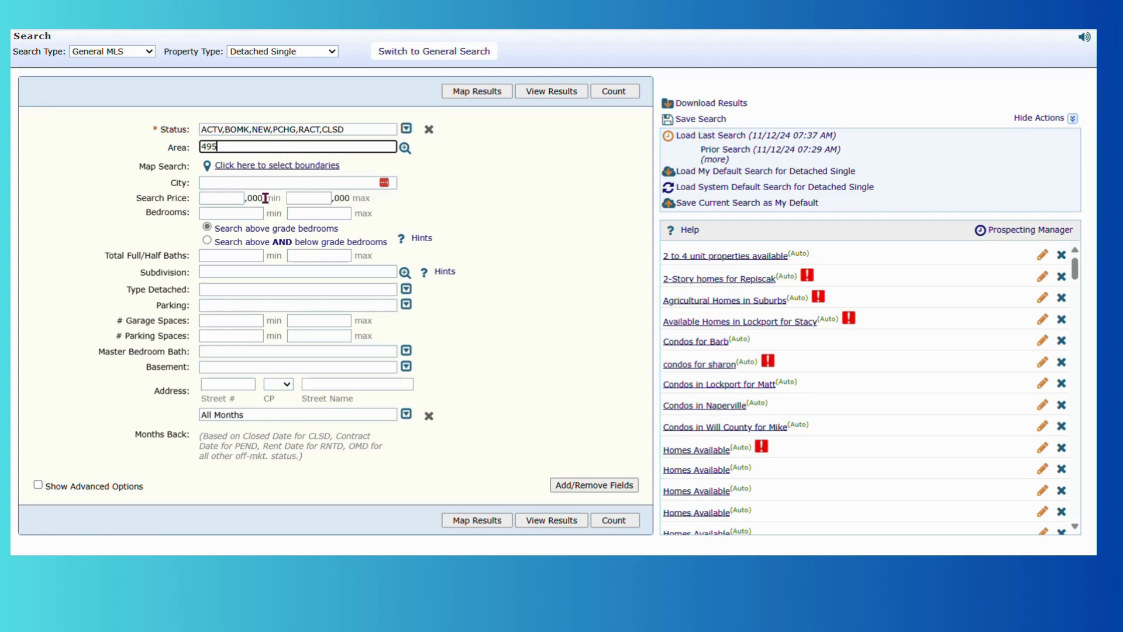
click(238, 198)
text(400)
key(Tab)
text(500)
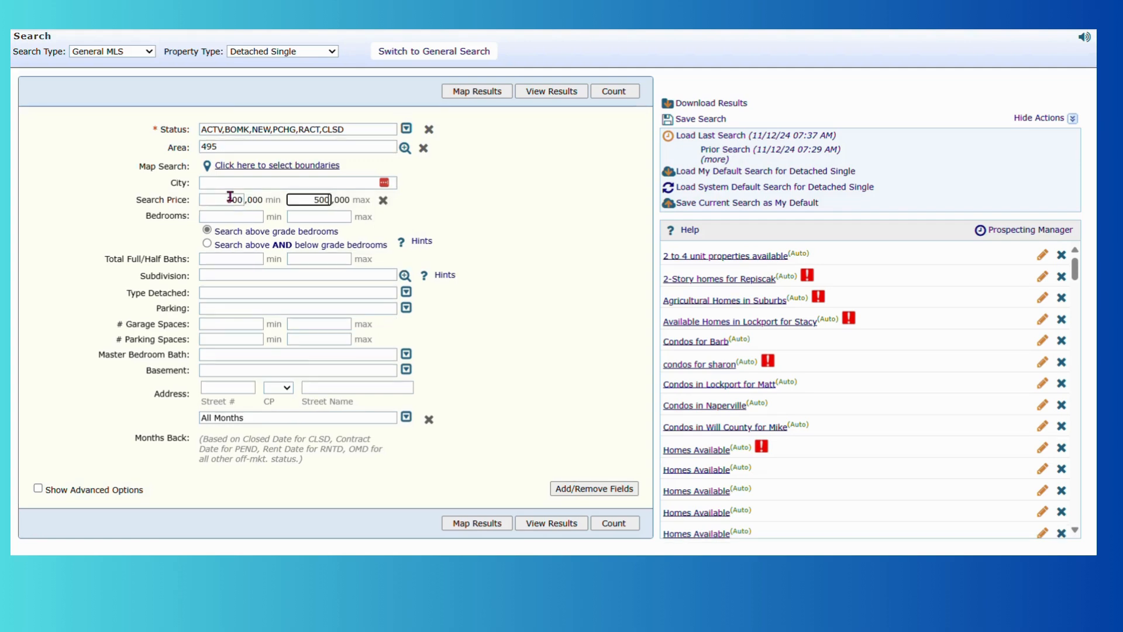
click(243, 216)
text(3)
click(227, 258)
text(2)
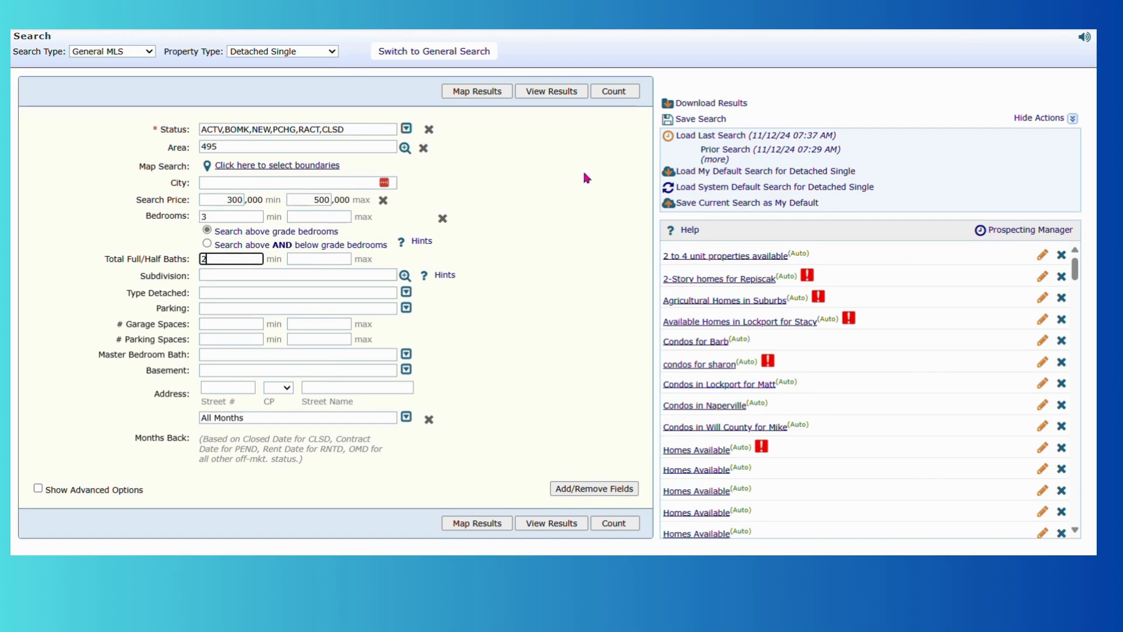
Limit Months Back to 3 Months and count the 34 matching listings.
click(406, 417)
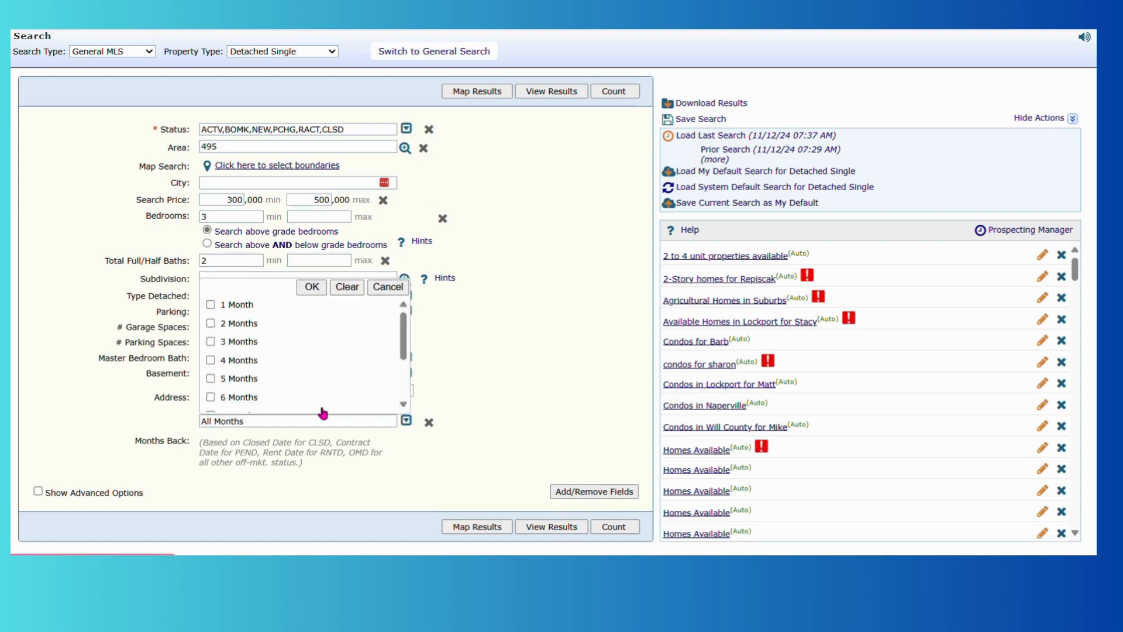
click(231, 341)
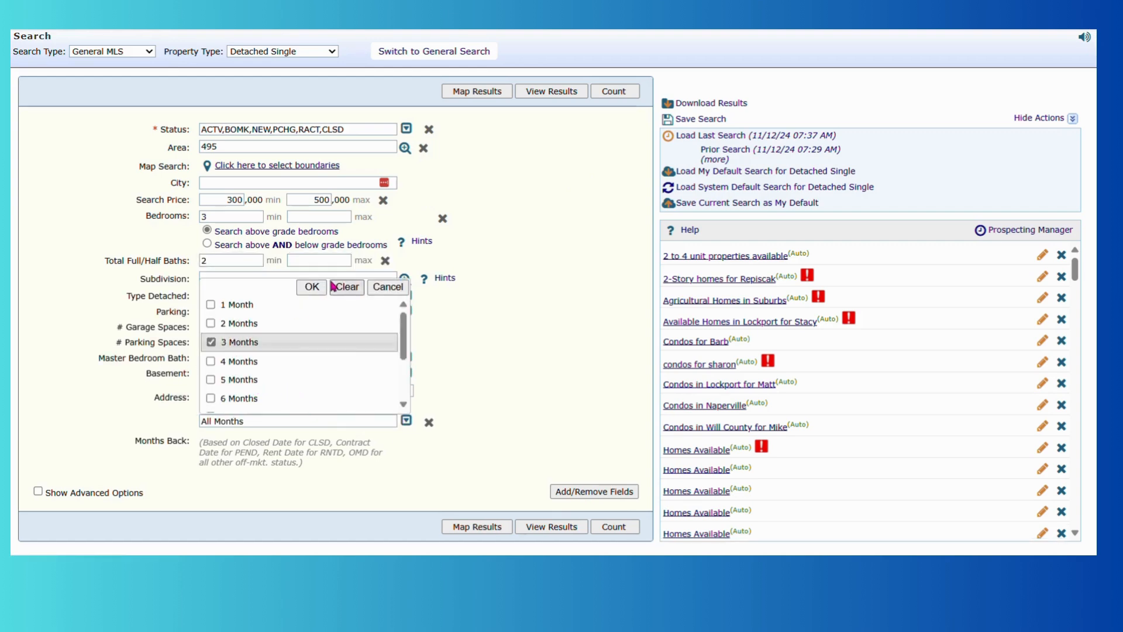
click(312, 287)
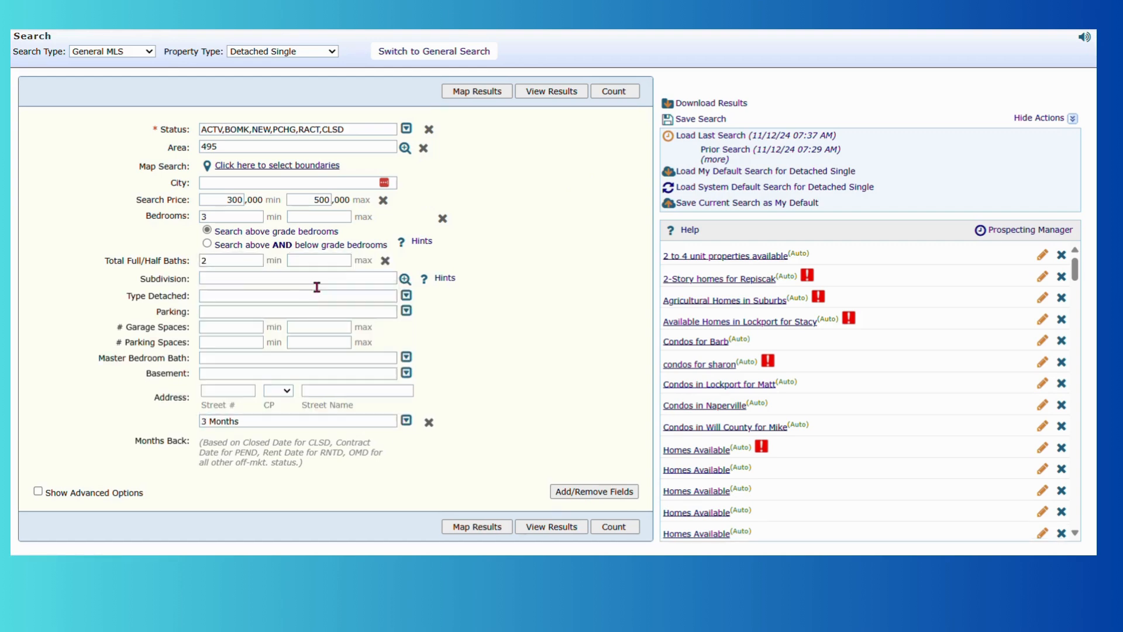
click(614, 90)
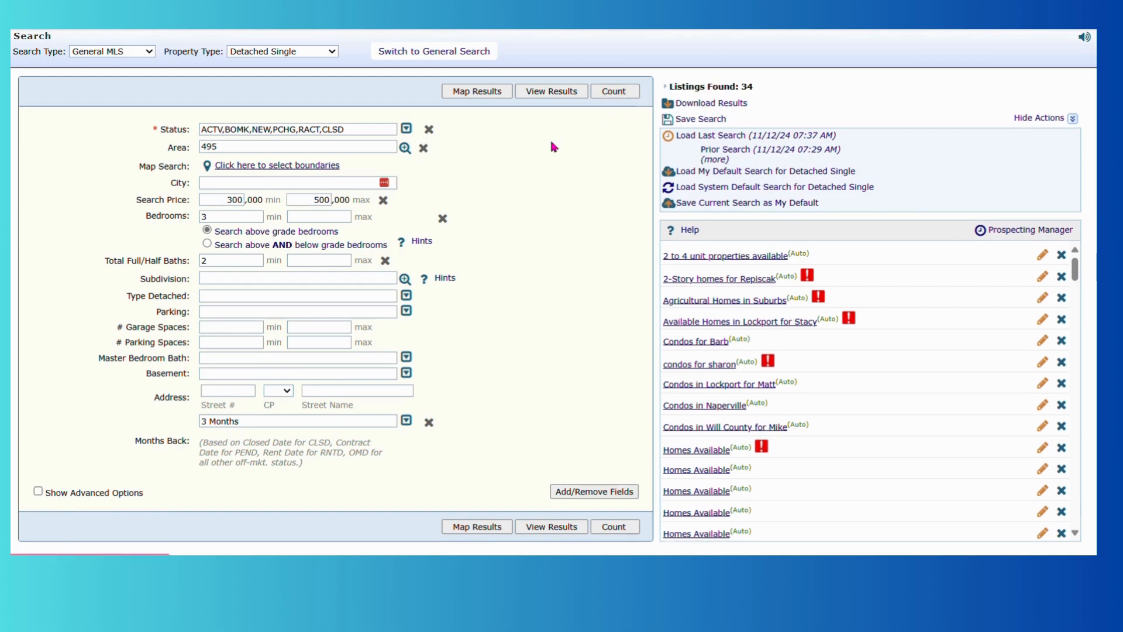
View the 34 results, select every listing on the page, and launch Cloud CMA with them.
click(560, 91)
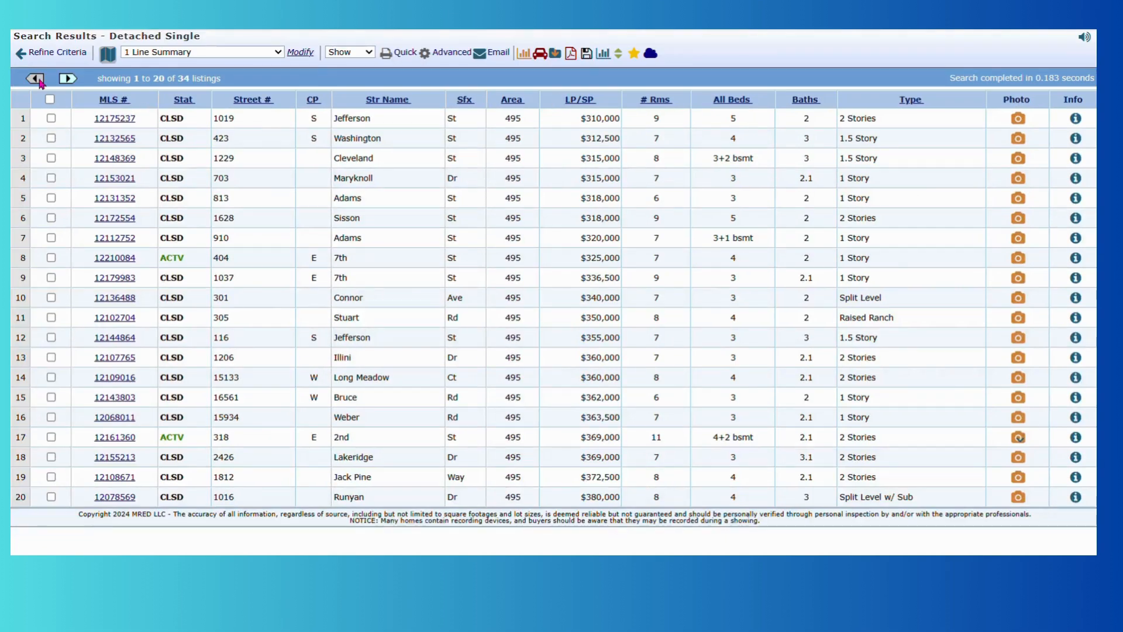
click(51, 99)
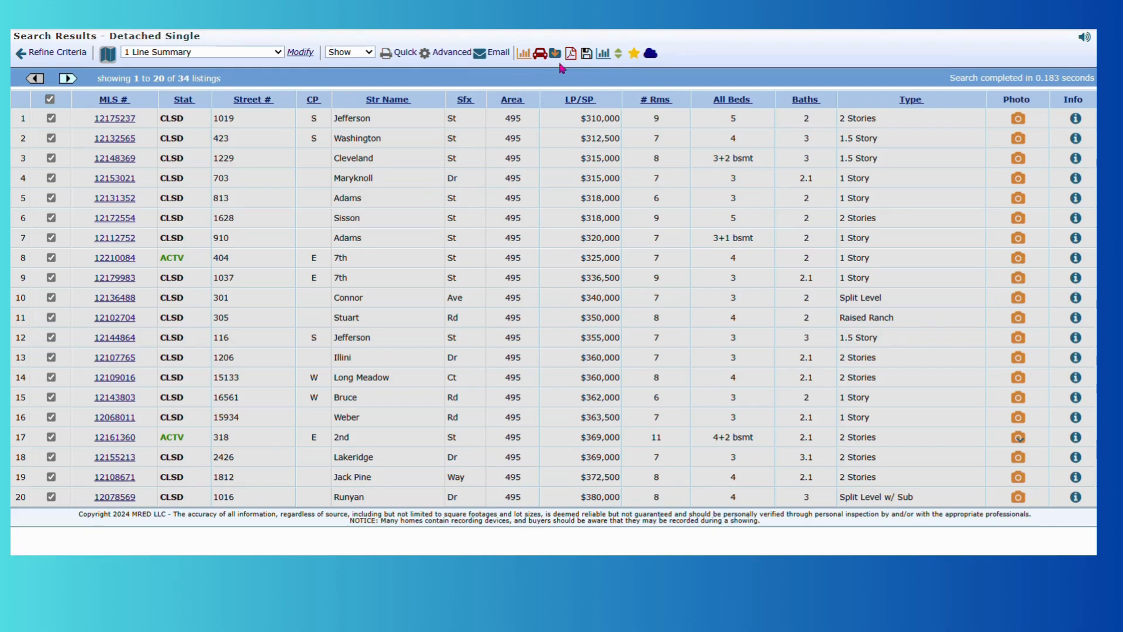
click(657, 61)
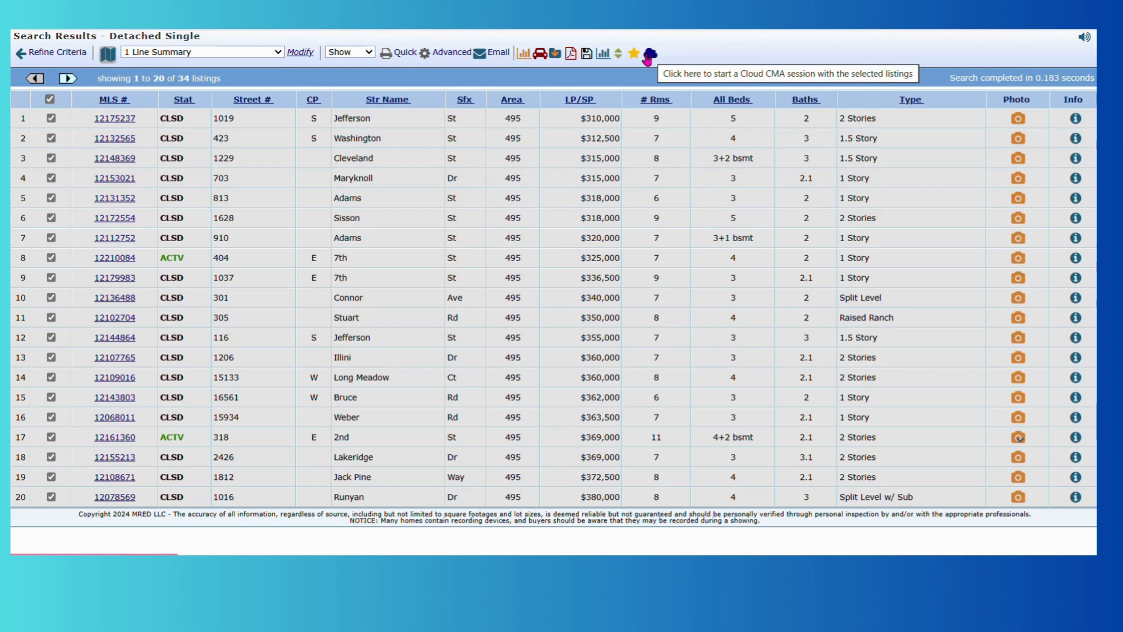
click(651, 57)
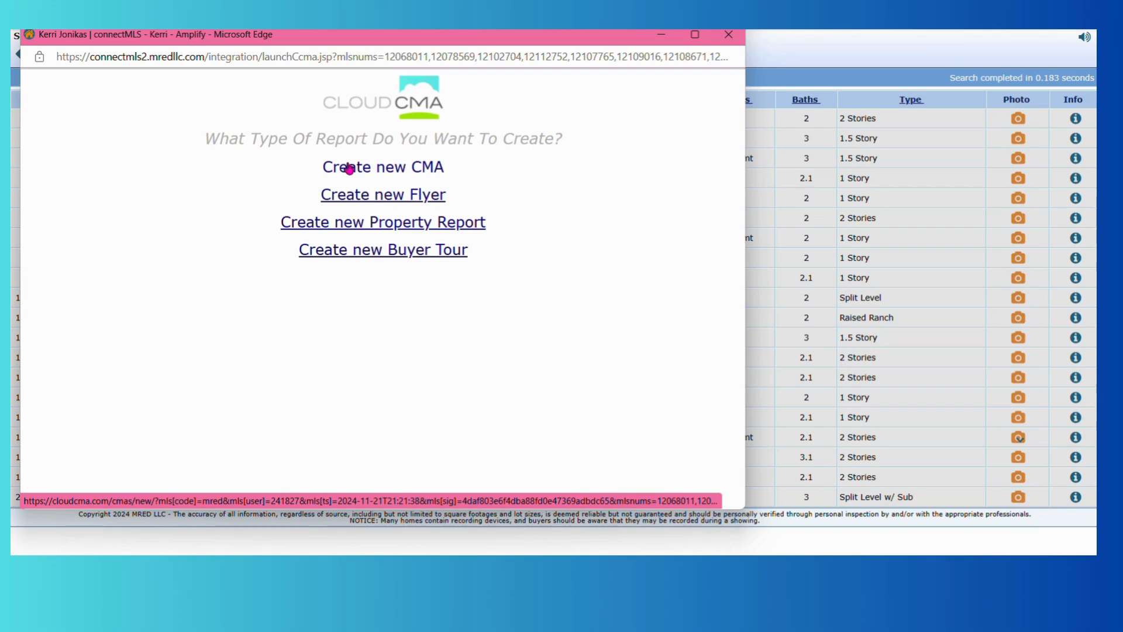
Create a new CMA, dismiss the webinar popup, and enter the client's name.
click(349, 169)
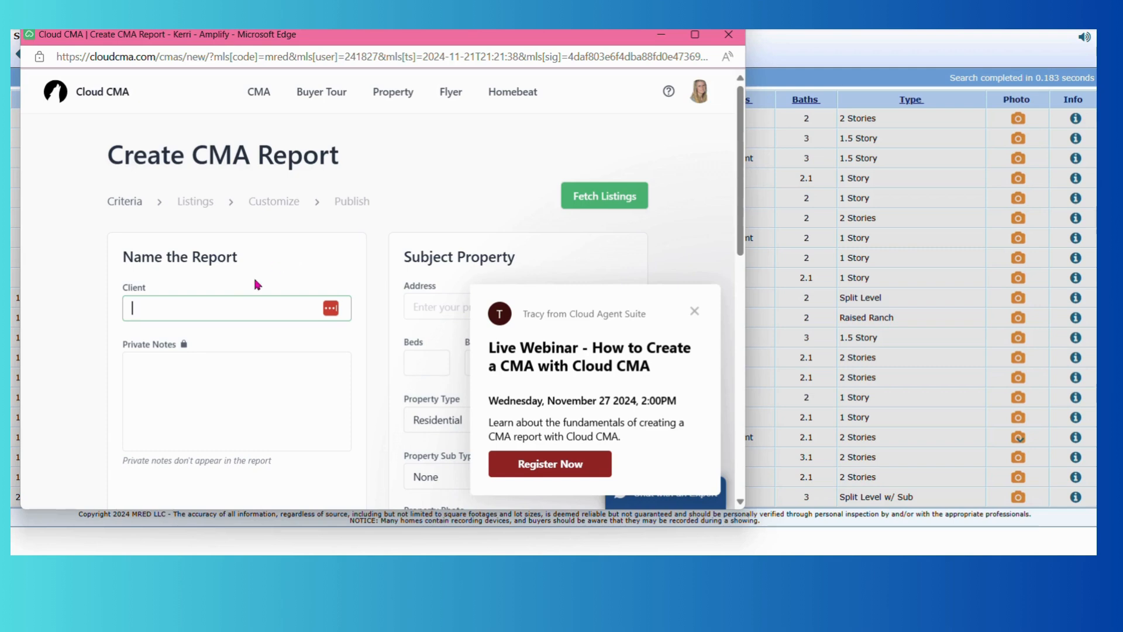
click(694, 310)
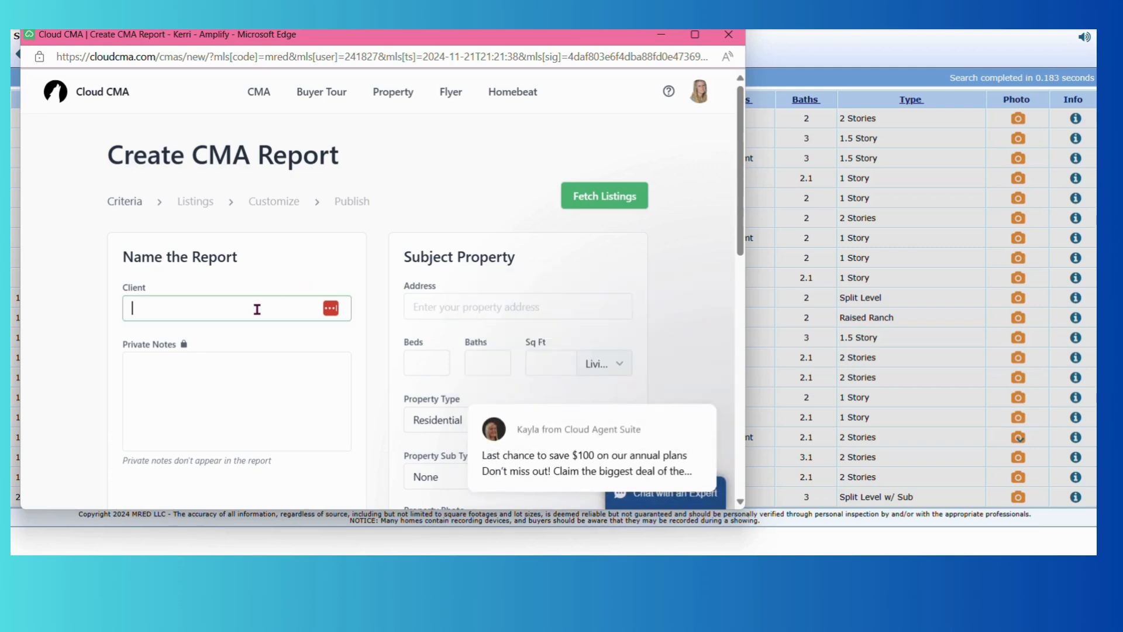
scroll(257, 309, down, 2)
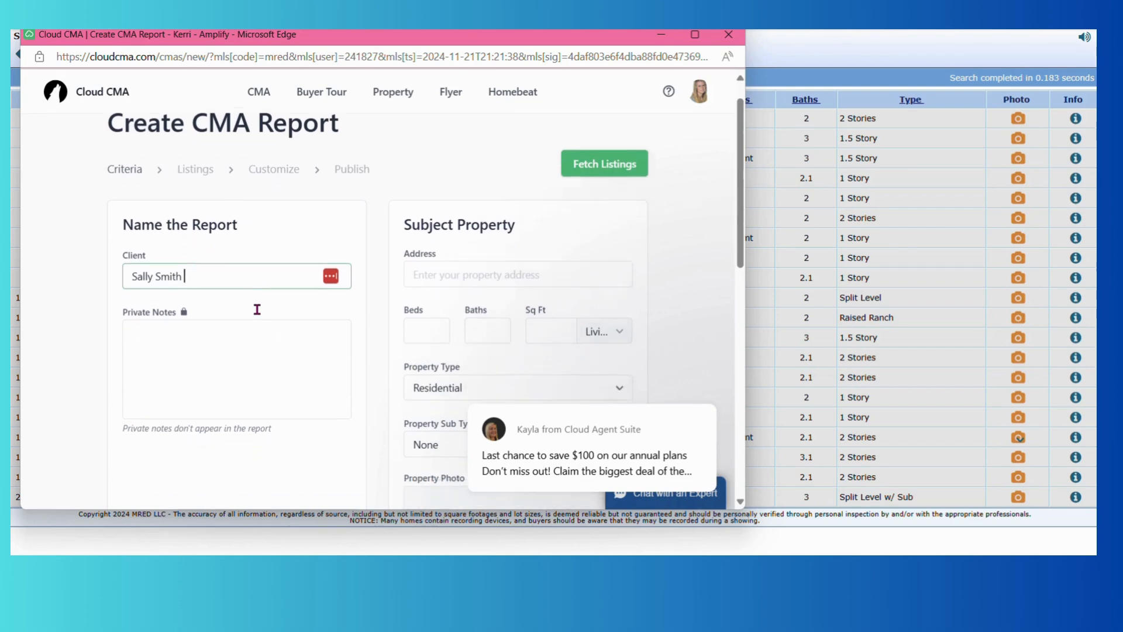
click(427, 224)
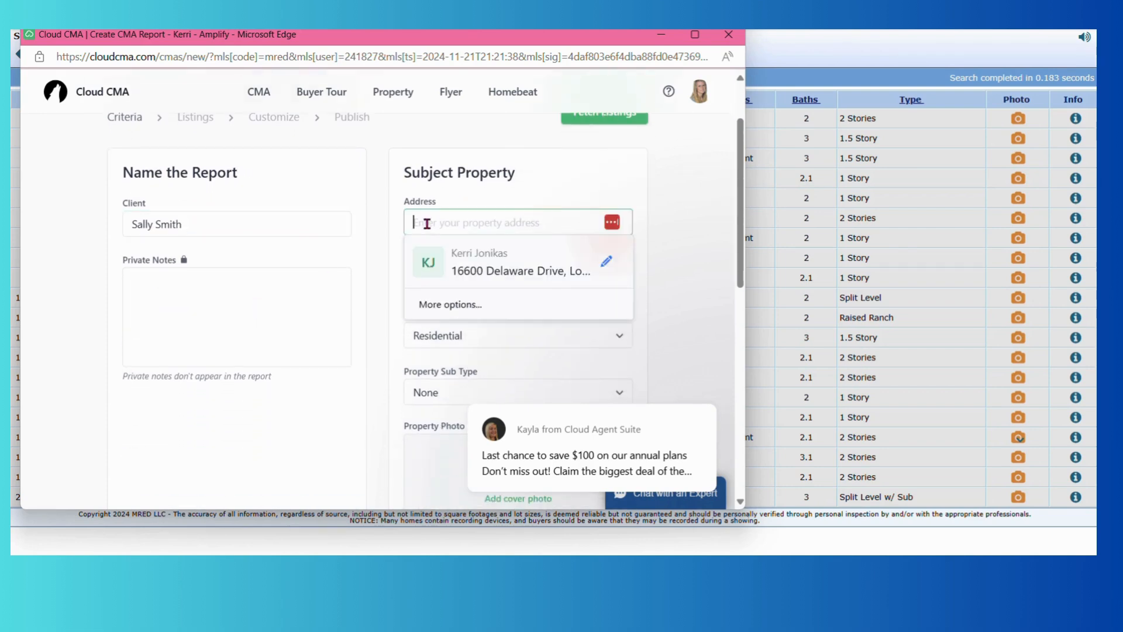
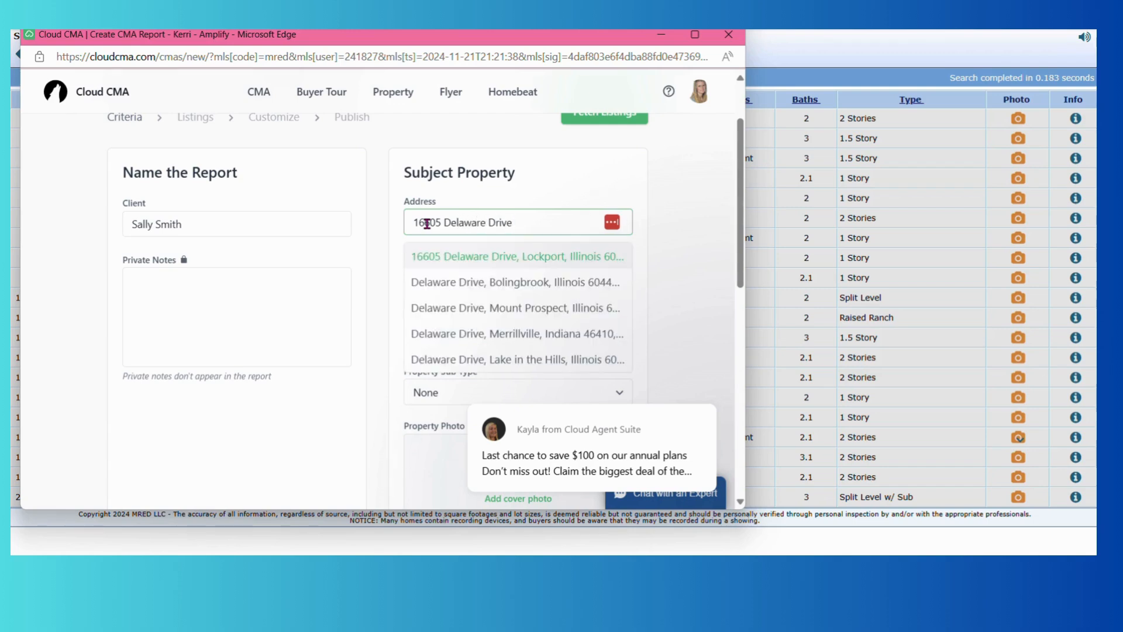
click(435, 258)
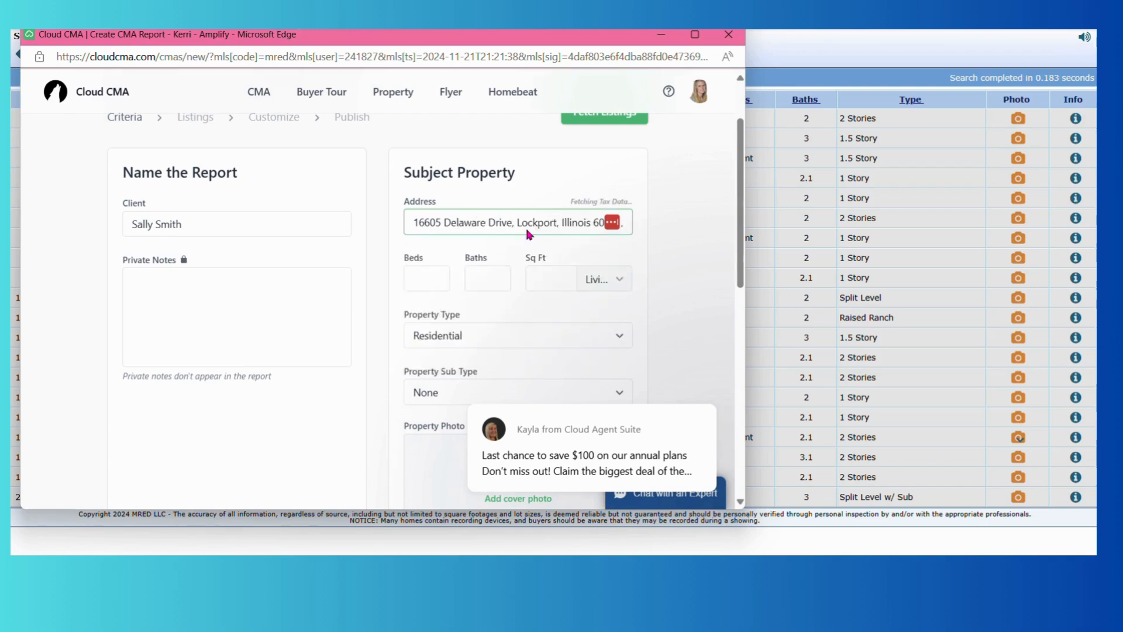
scroll(526, 228, down, 2)
Give the subject property 3 beds and 2 baths.
click(426, 188)
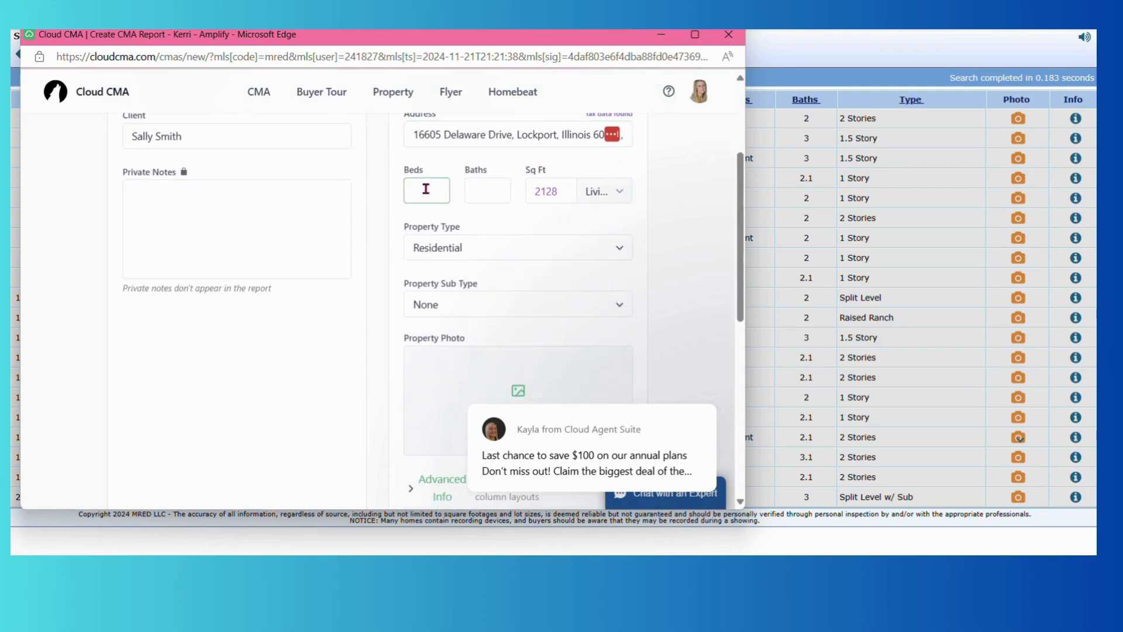
text(3)
click(497, 194)
text(2)
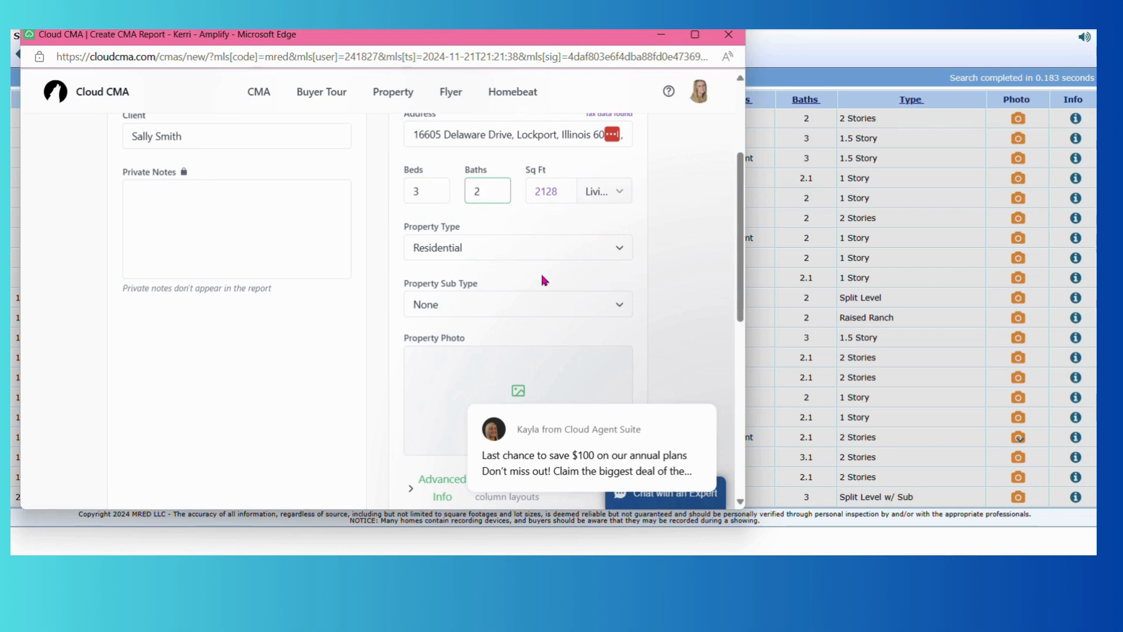
scroll(542, 277, down, 6)
scroll(542, 280, down, 1)
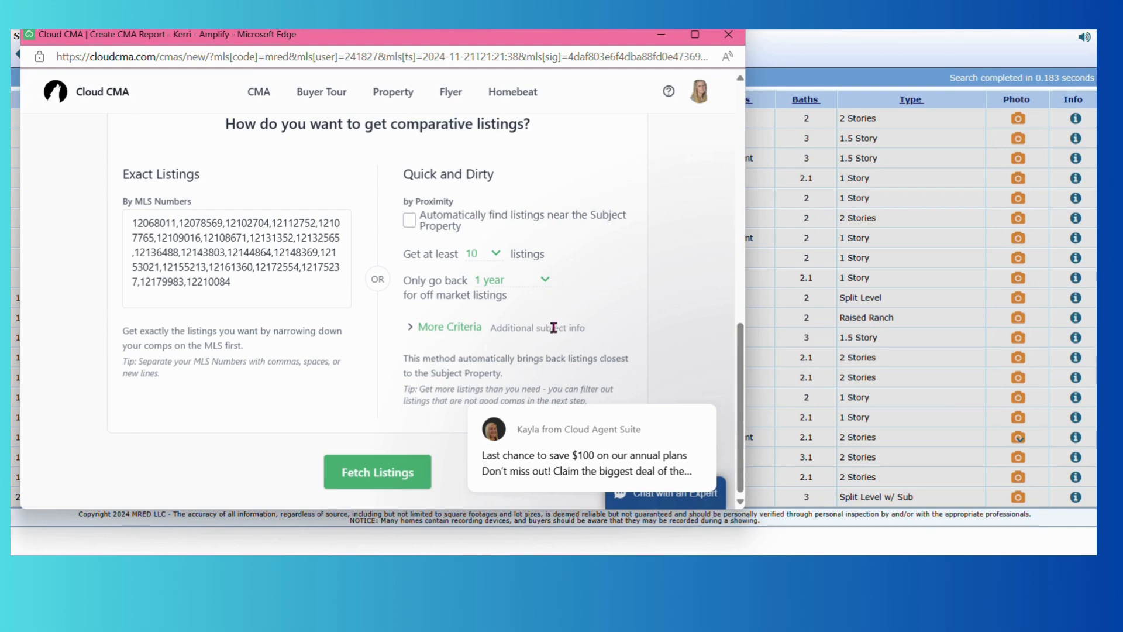
Close the chat notification and fetch listings from the prefilled MLS numbers.
mouse_move(594, 432)
click(677, 388)
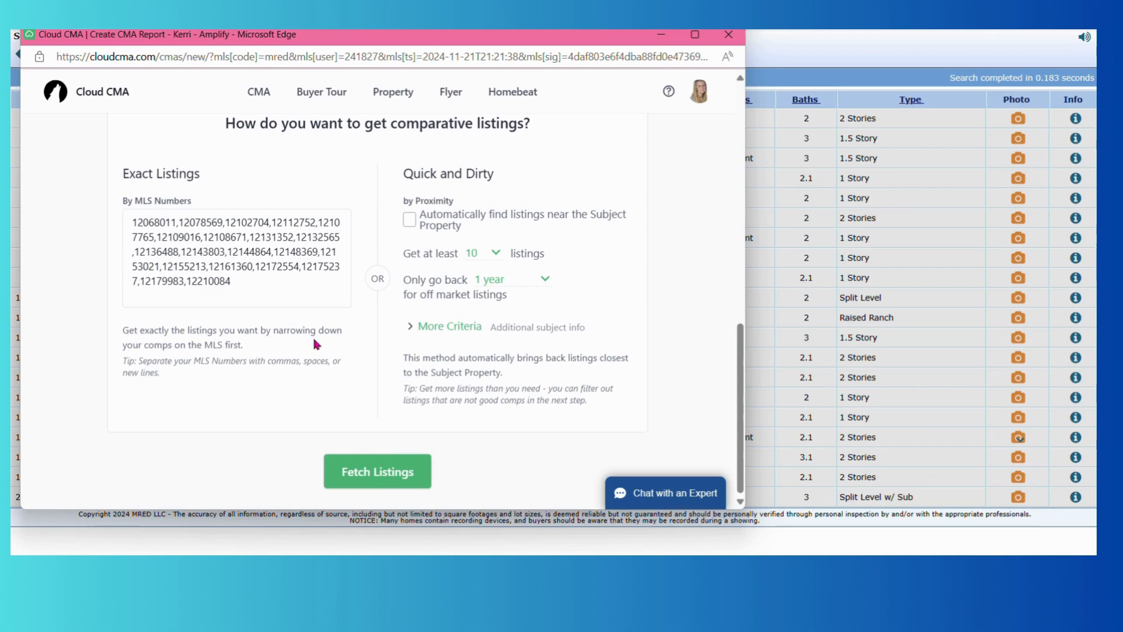
click(139, 230)
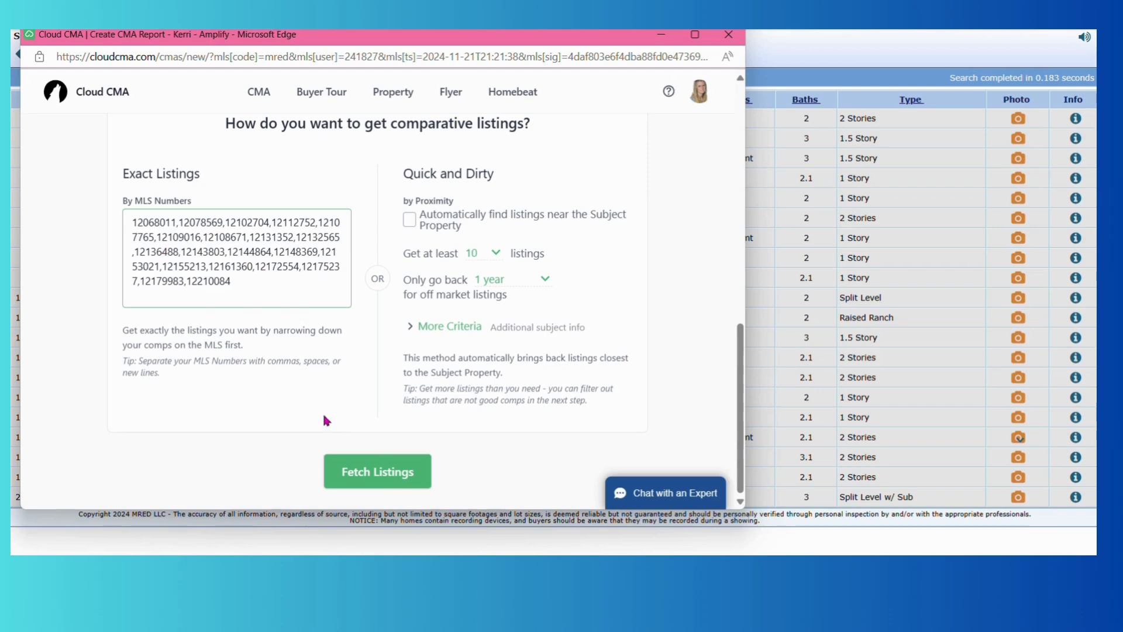
click(370, 479)
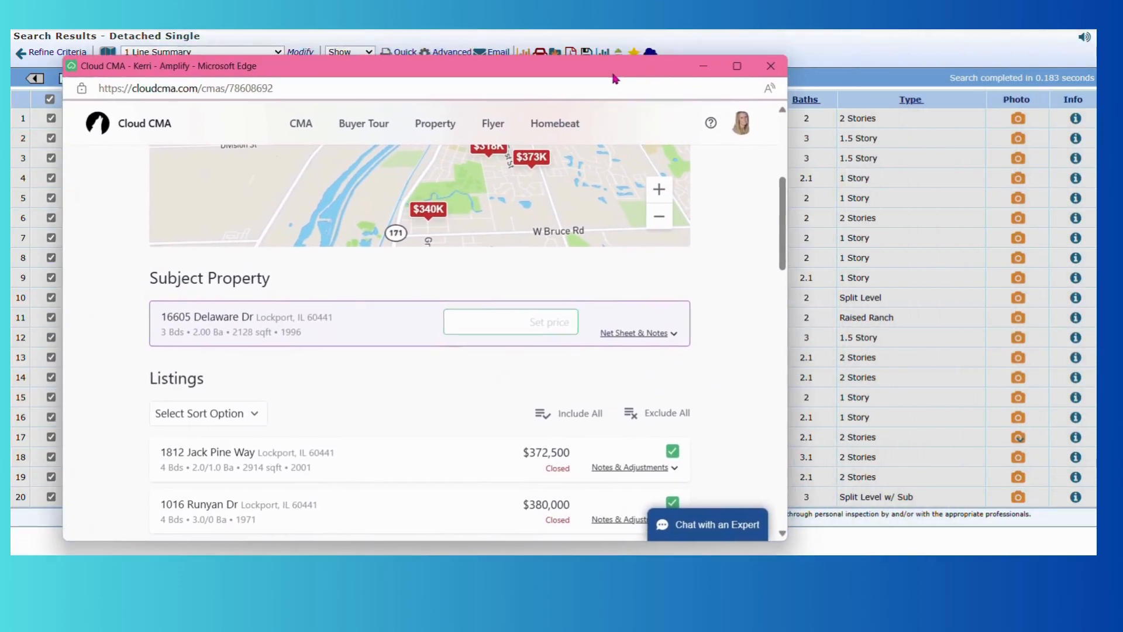
Move the report window up-left and resize it larger to show the comparables summary.
drag(613, 75, 543, 3)
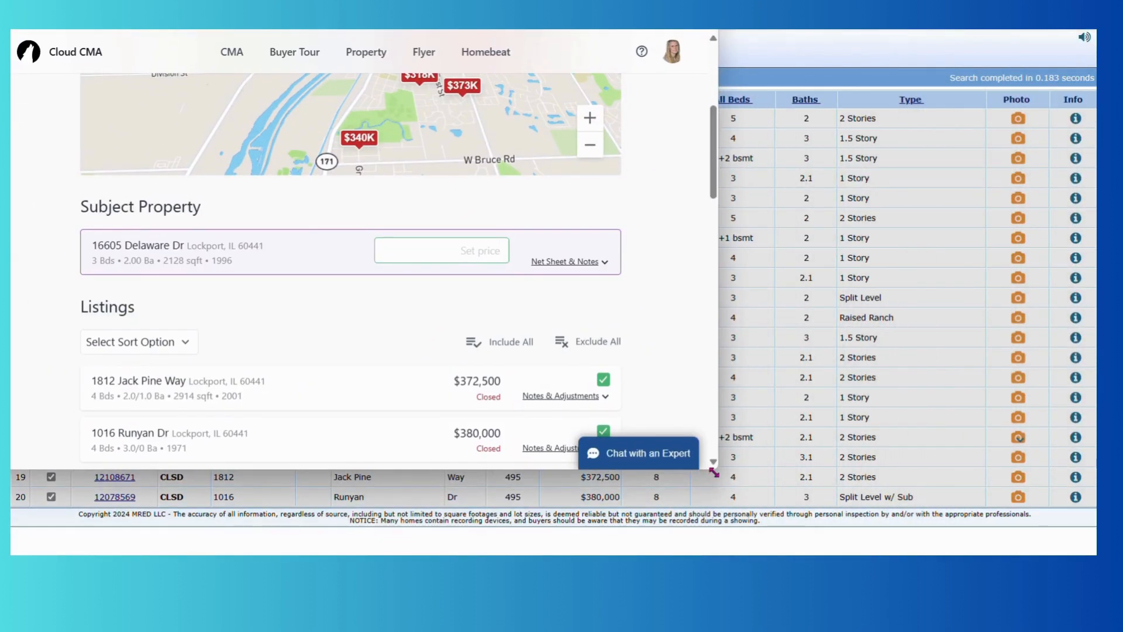
drag(716, 470, 1096, 554)
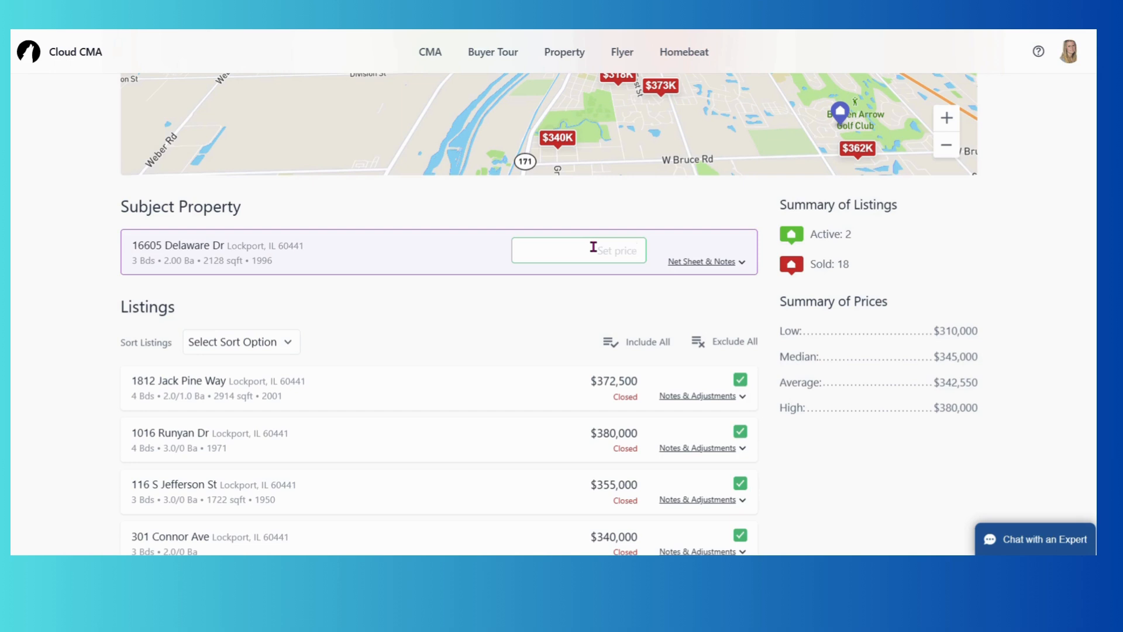
click(702, 262)
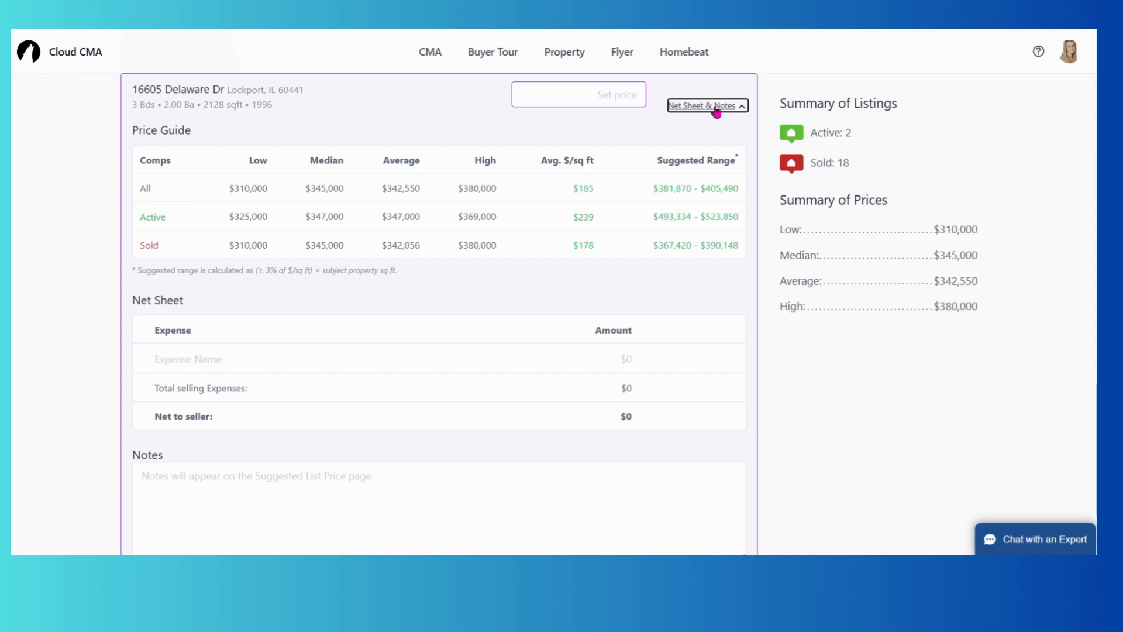
click(717, 108)
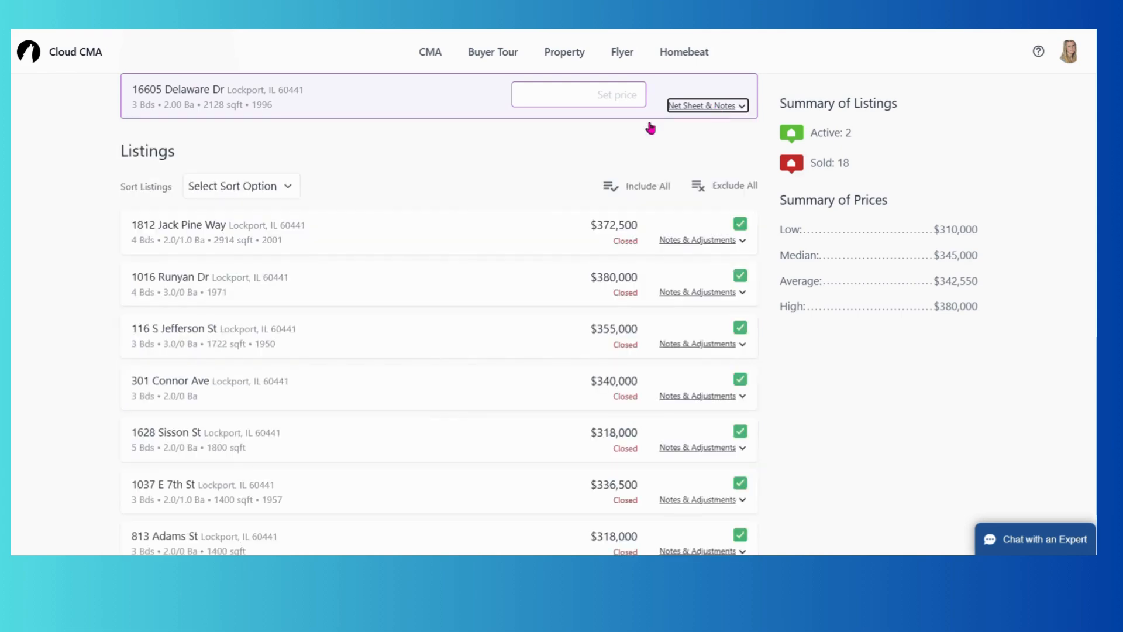
scroll(381, 194, down, 1)
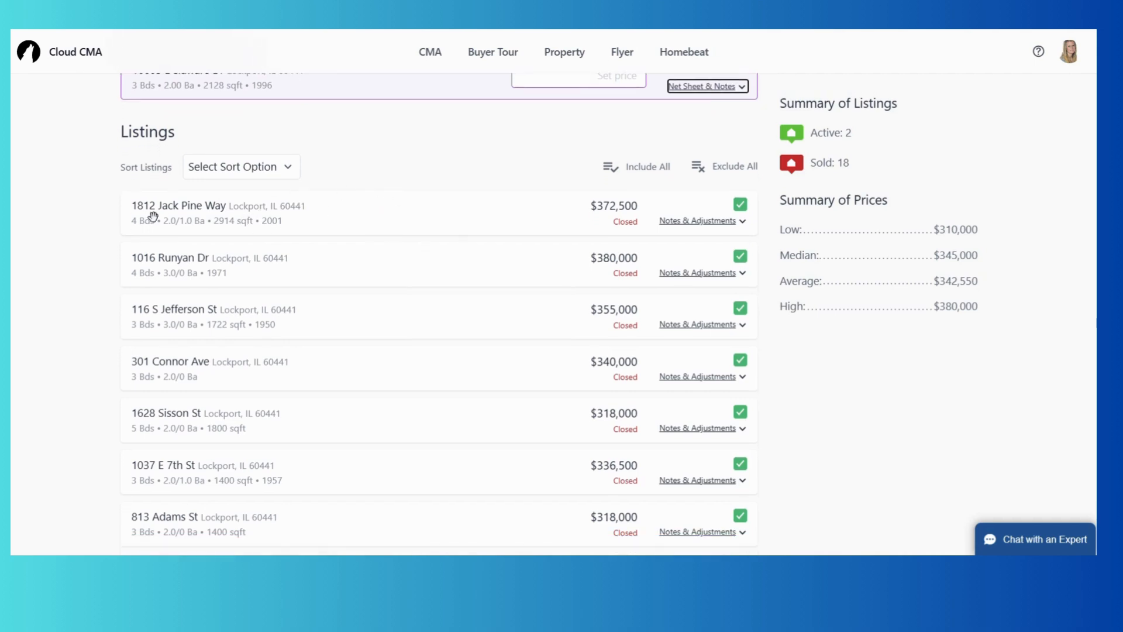
scroll(380, 201, down, 12)
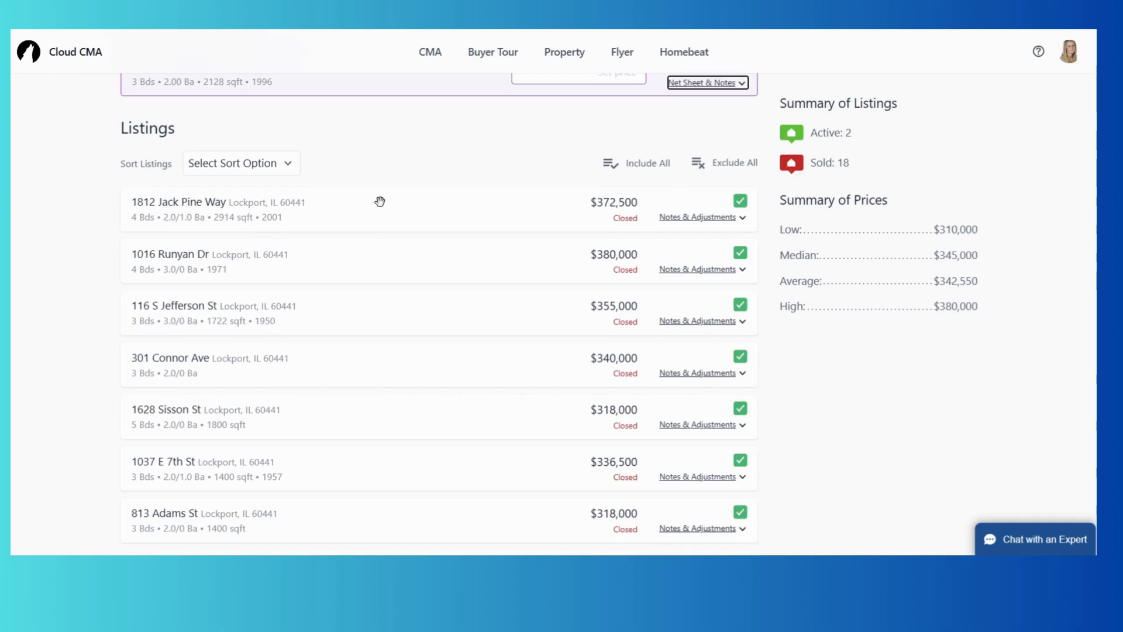
scroll(379, 202, down, 2)
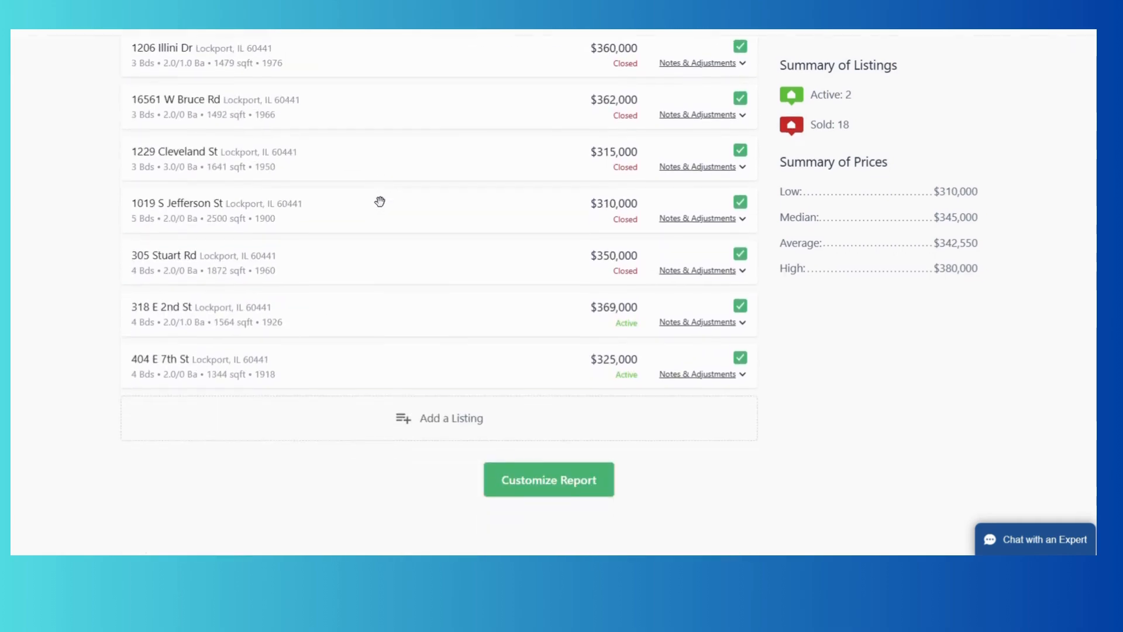
scroll(378, 200, up, 15)
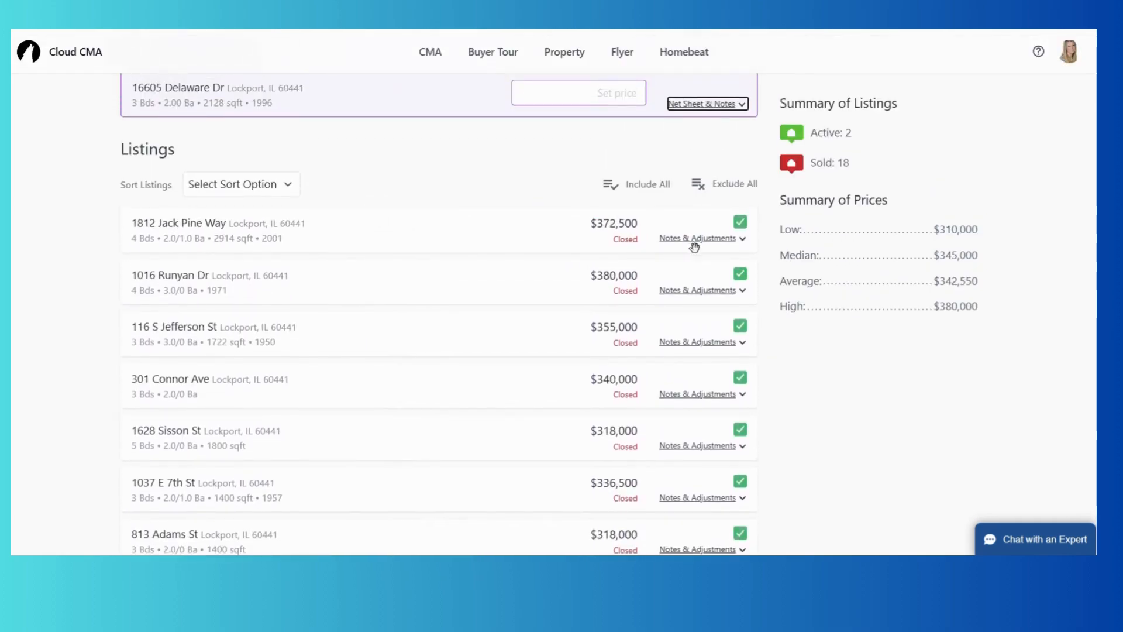
click(697, 238)
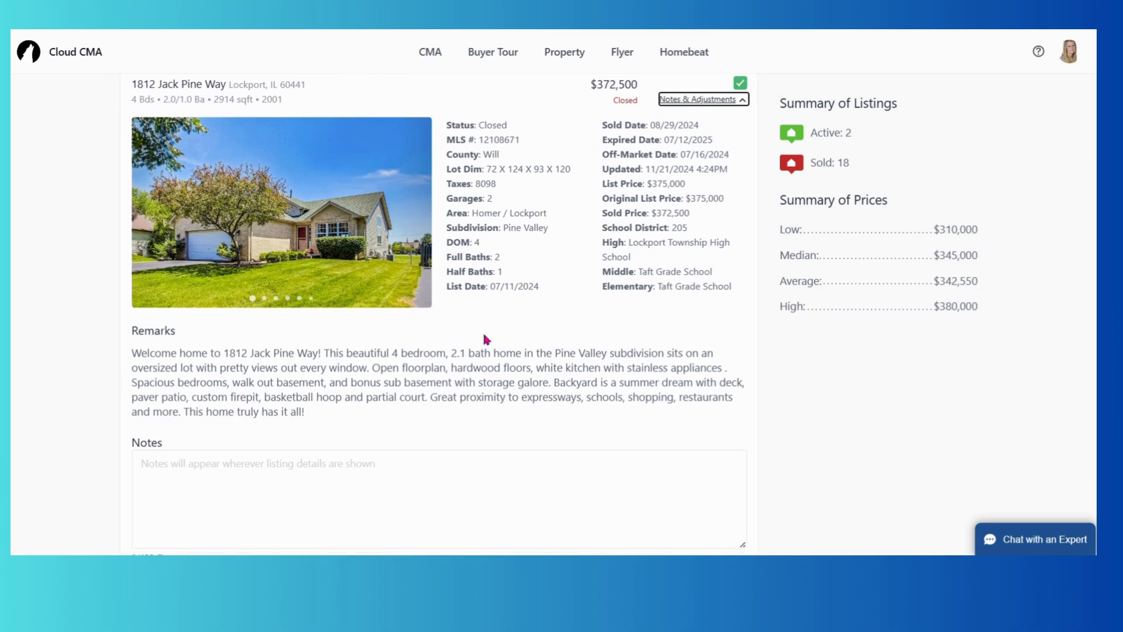
scroll(485, 334, down, 3)
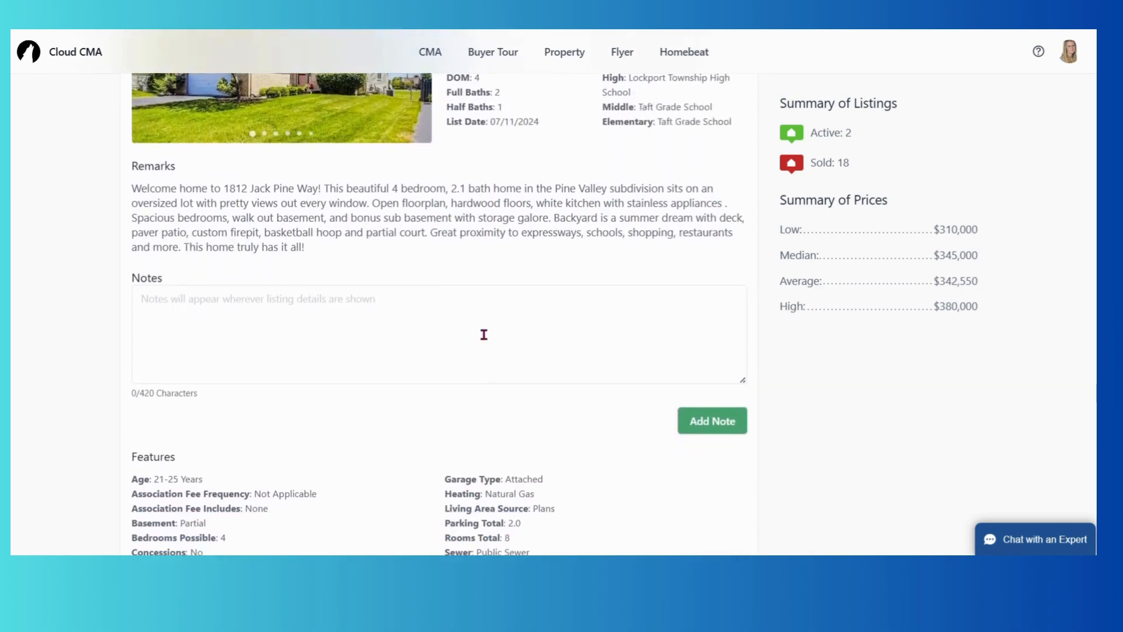
scroll(484, 334, down, 1)
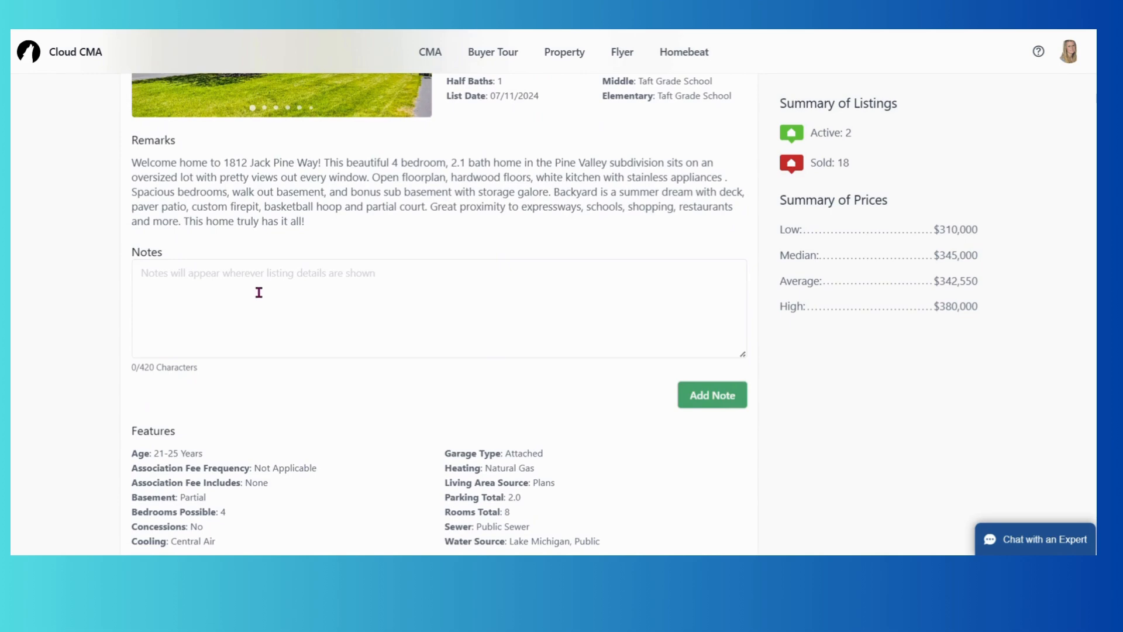
scroll(258, 292, down, 4)
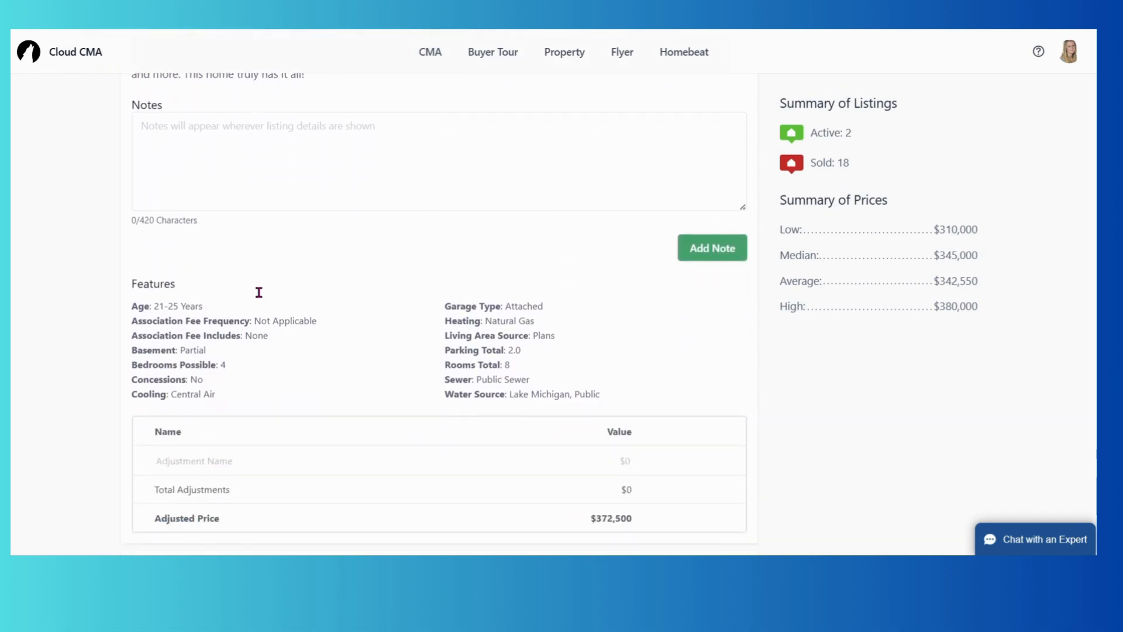
scroll(258, 296, down, 3)
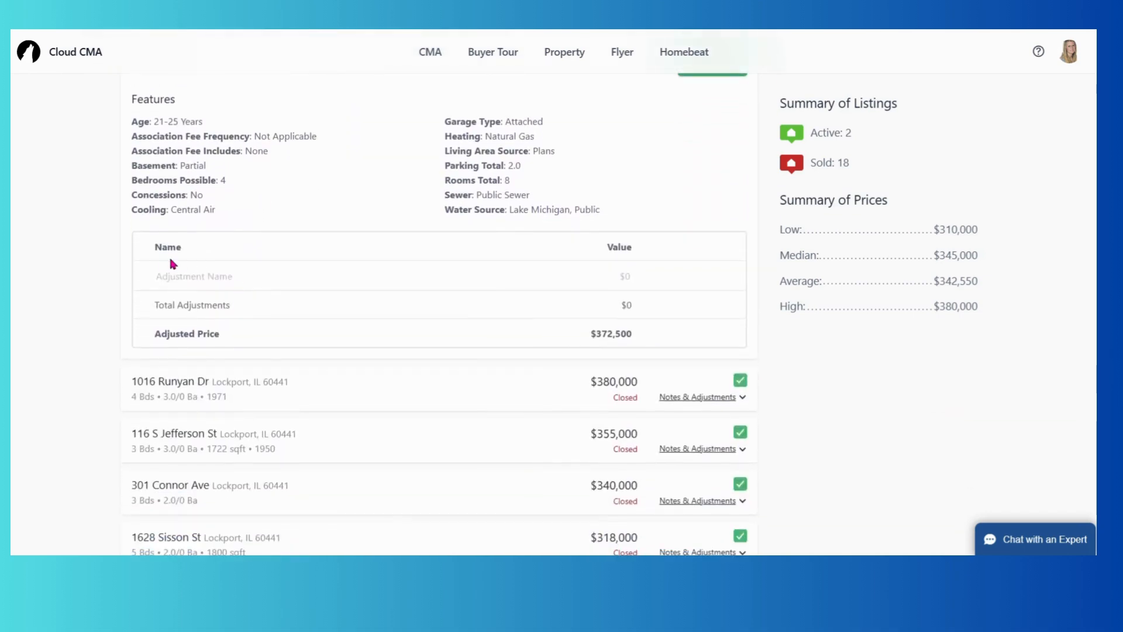
scroll(333, 303, up, 4)
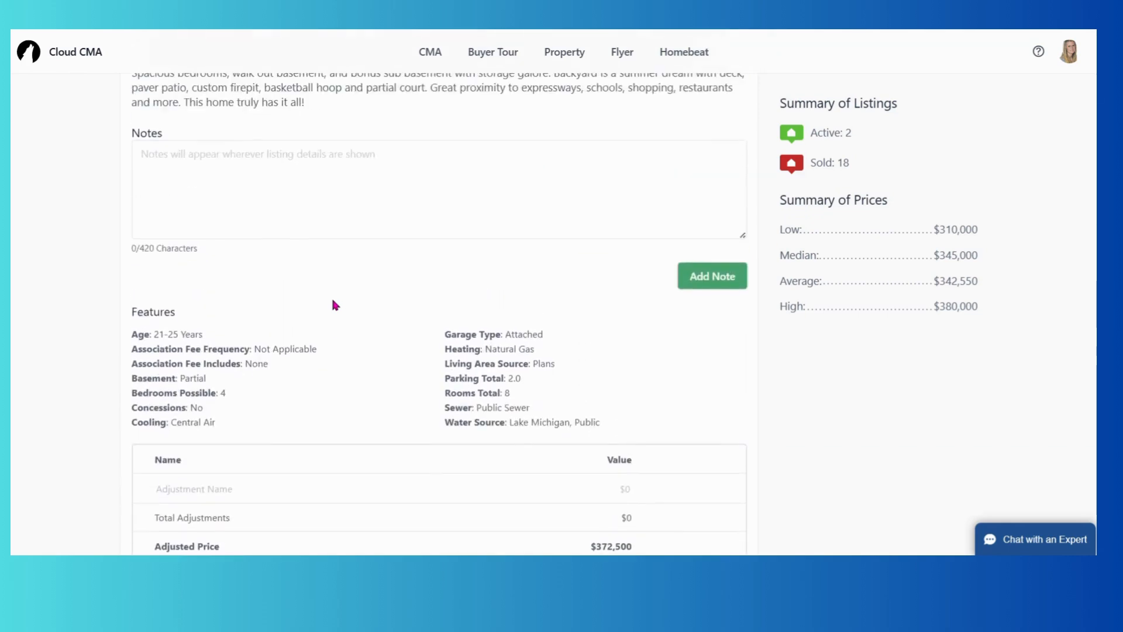
scroll(333, 300, up, 4)
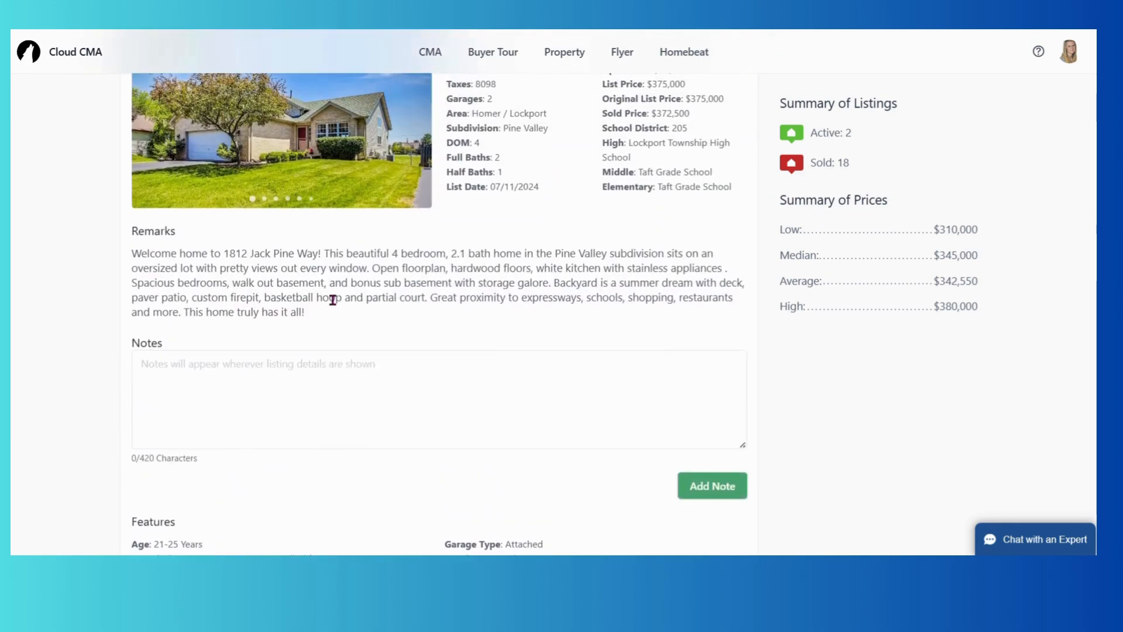
scroll(333, 300, up, 2)
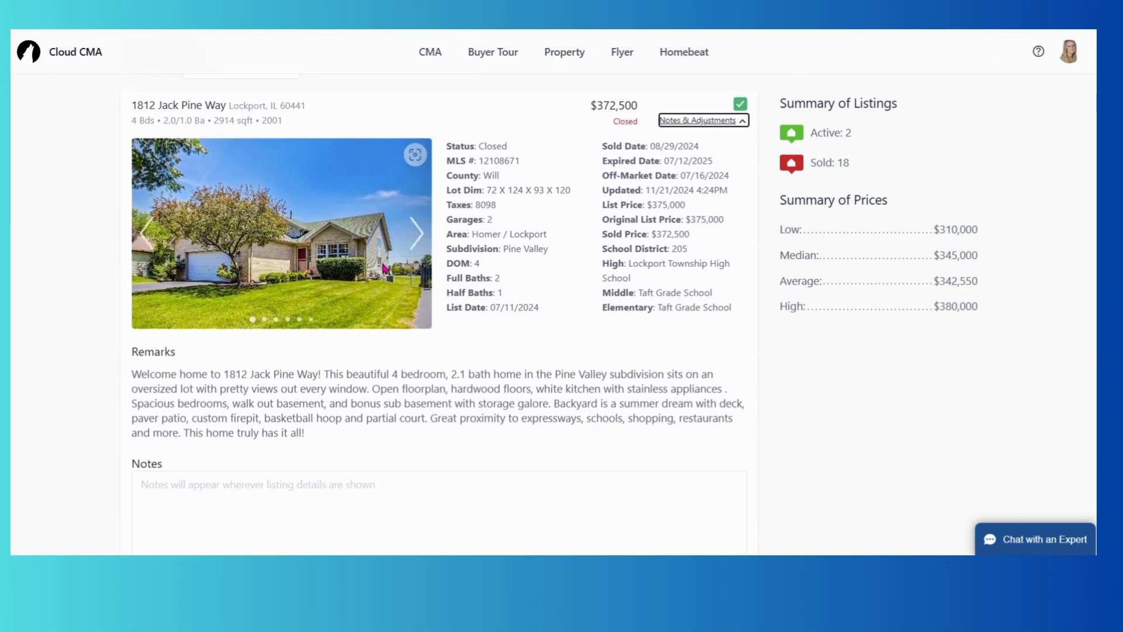
scroll(385, 266, down, 7)
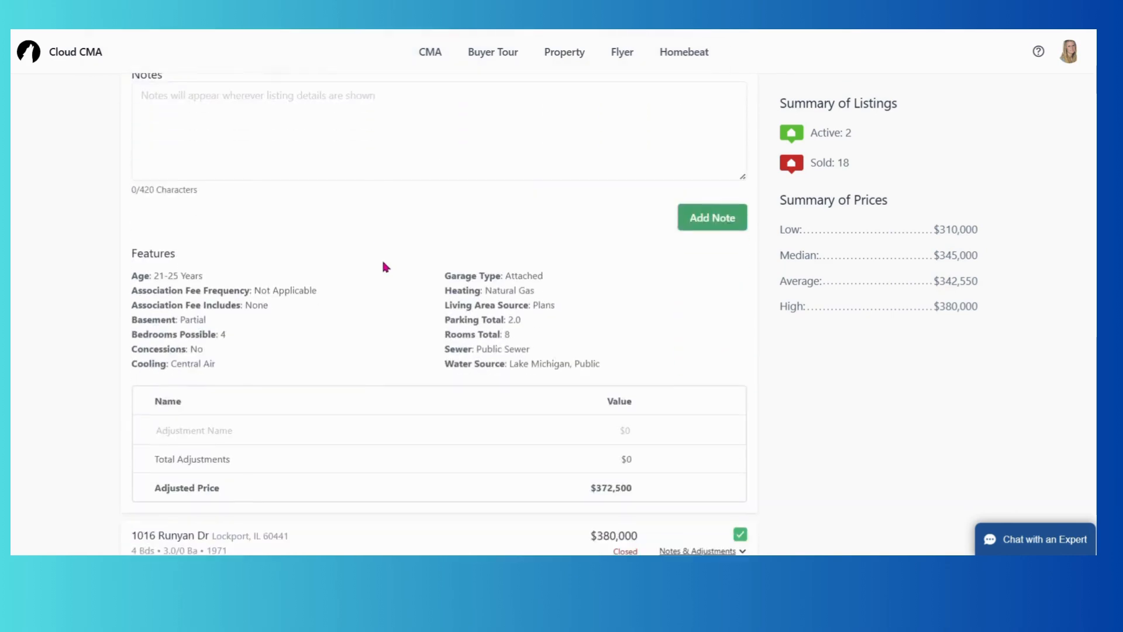
scroll(383, 266, down, 1)
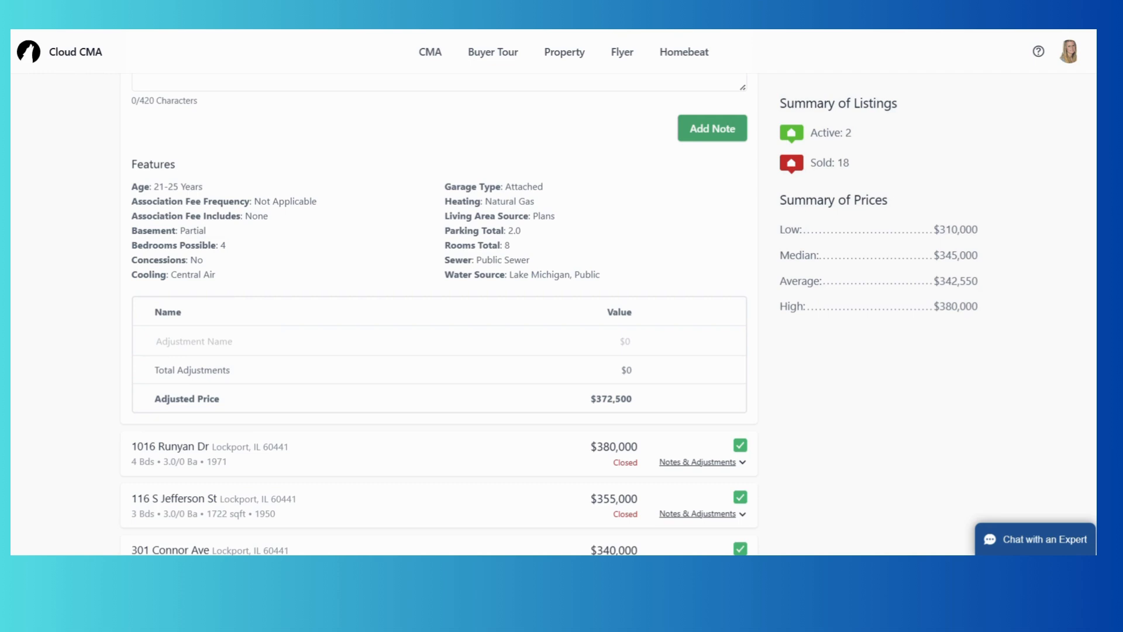
scroll(436, 392, up, 1)
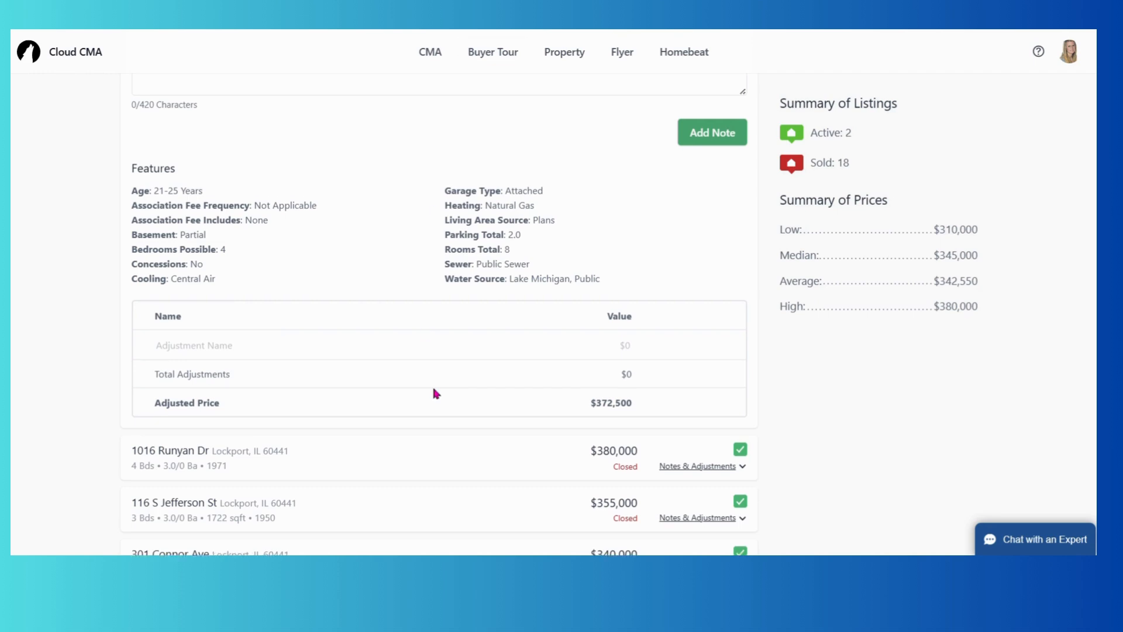
scroll(433, 391, up, 2)
scroll(433, 391, down, 1)
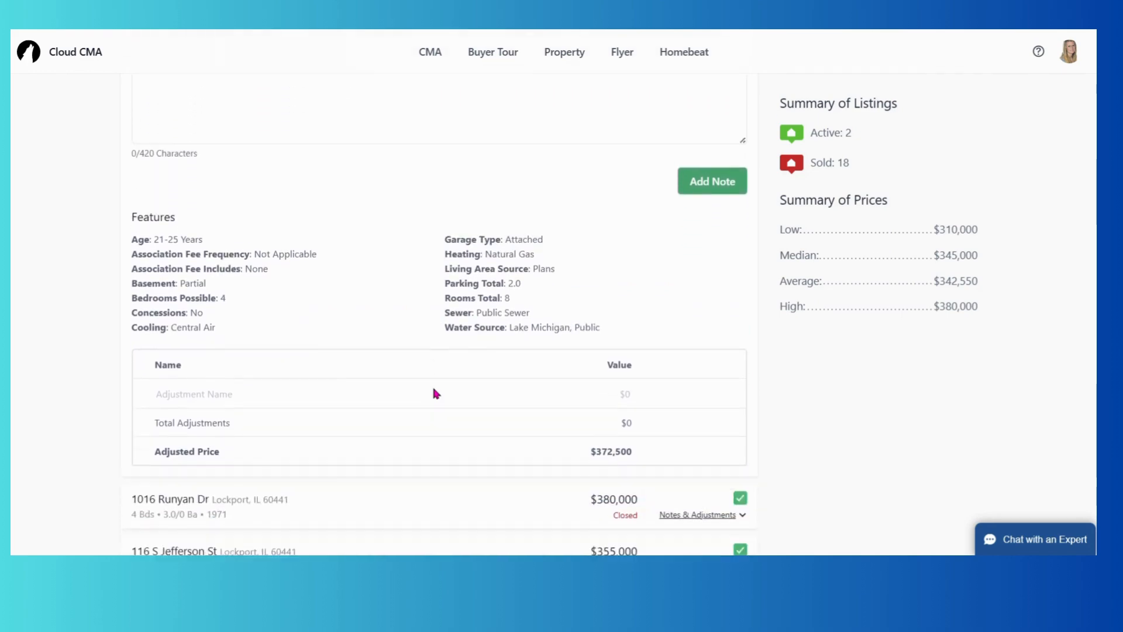
scroll(436, 393, down, 8)
scroll(436, 393, up, 6)
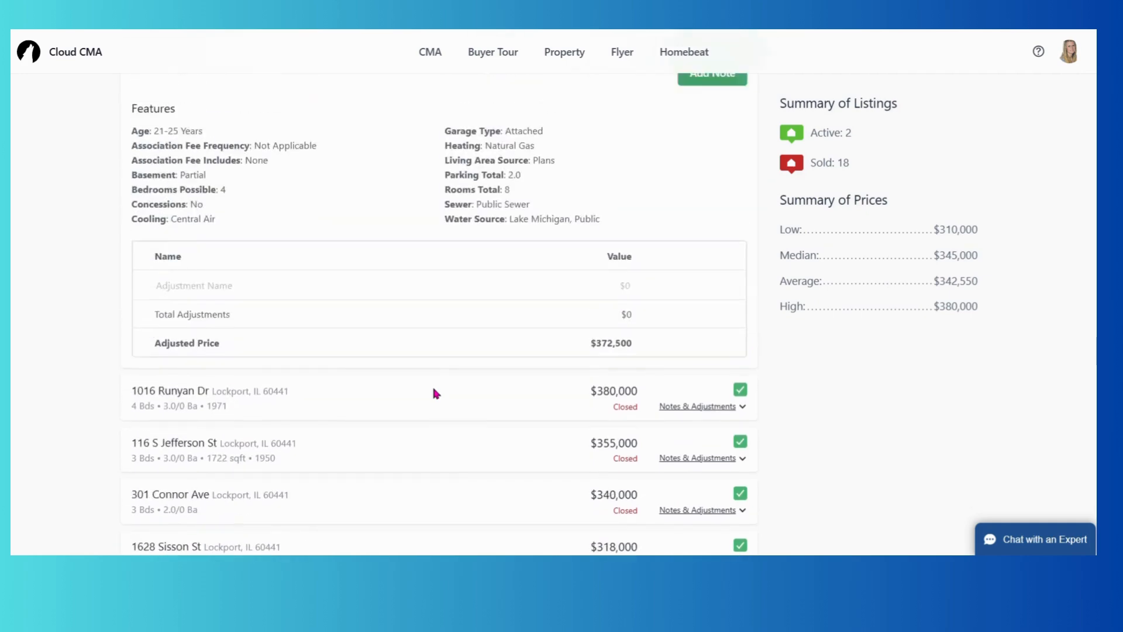
scroll(436, 393, up, 12)
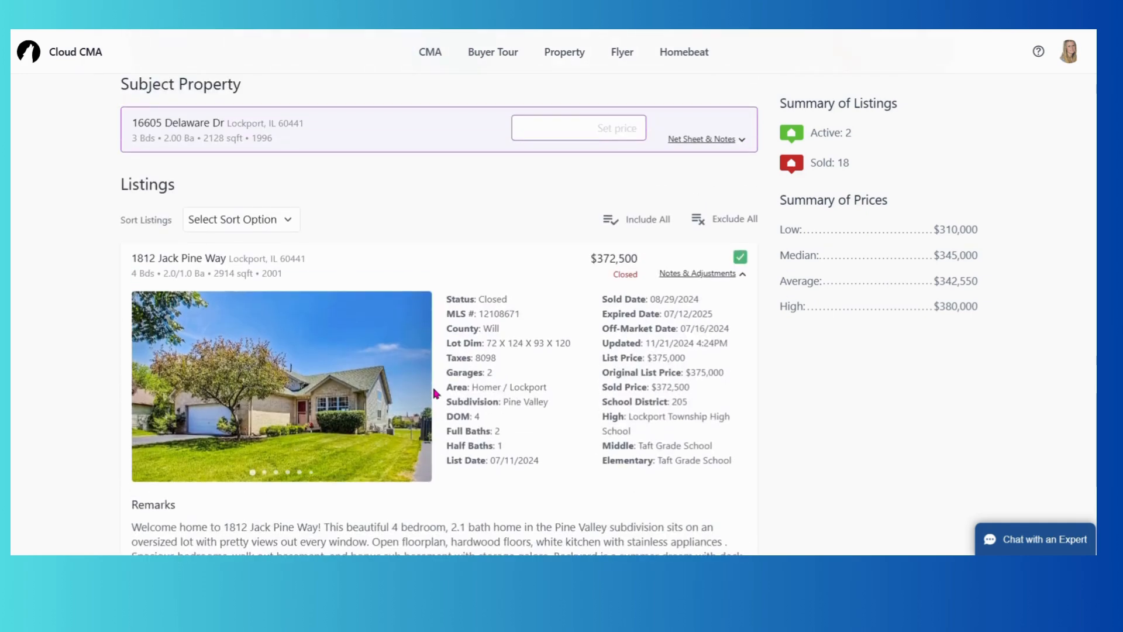
scroll(436, 393, down, 5)
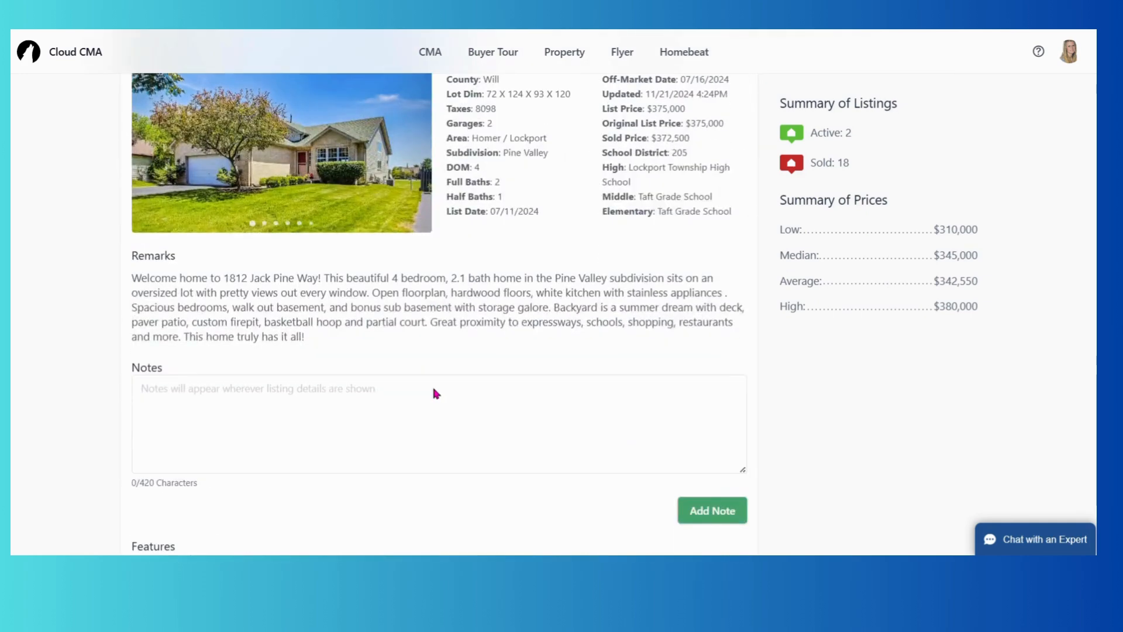
scroll(436, 393, up, 3)
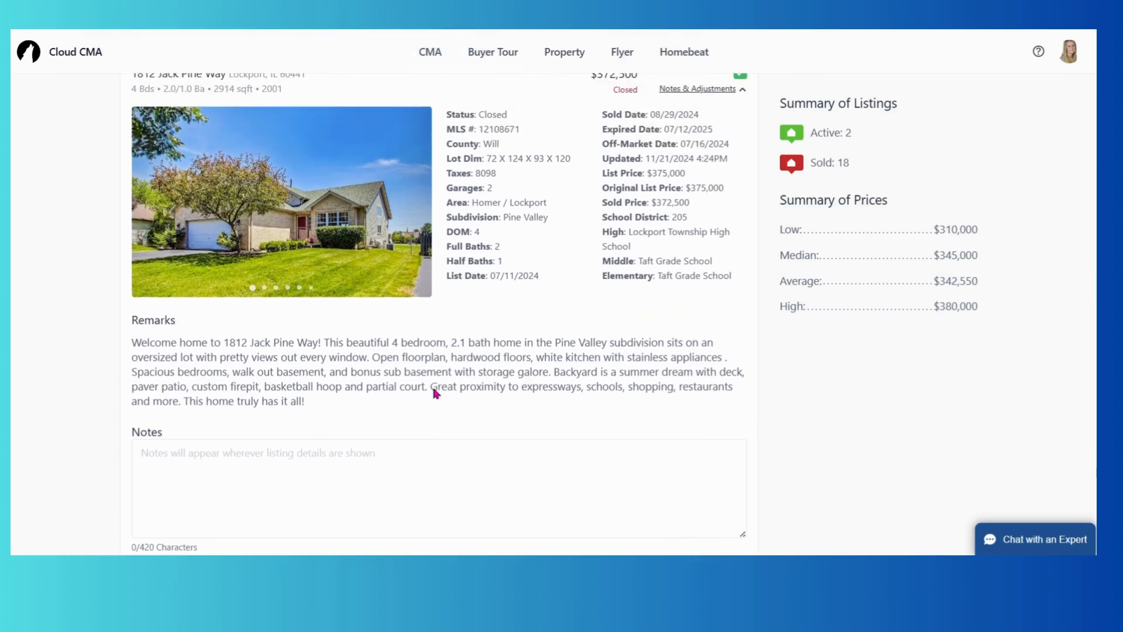
scroll(434, 391, down, 9)
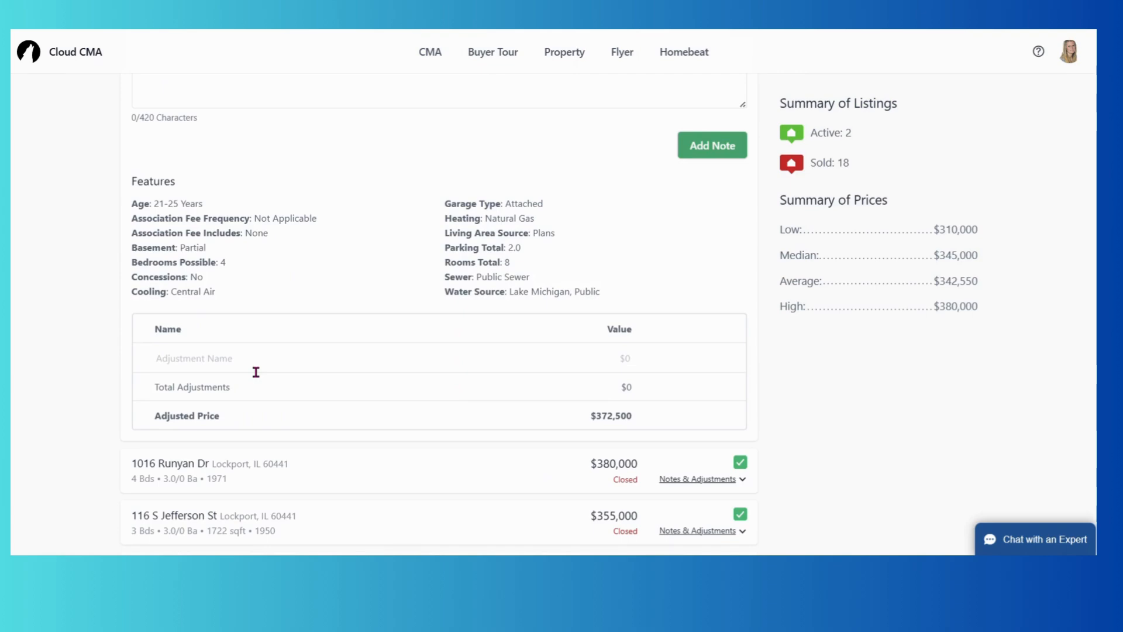
scroll(255, 372, down, 1)
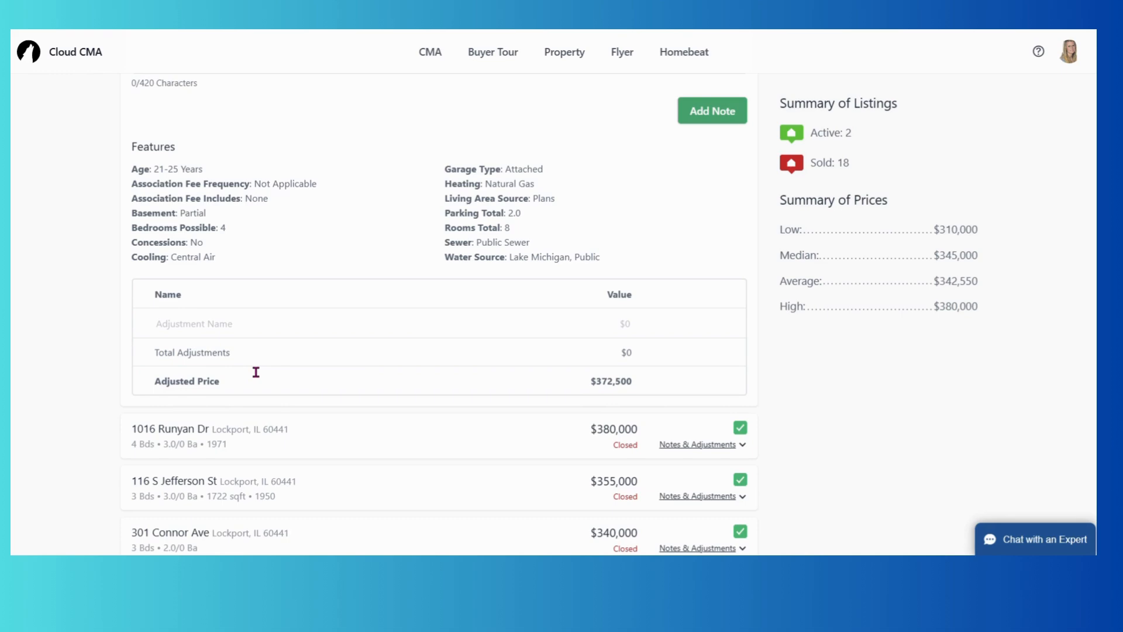
scroll(256, 372, down, 10)
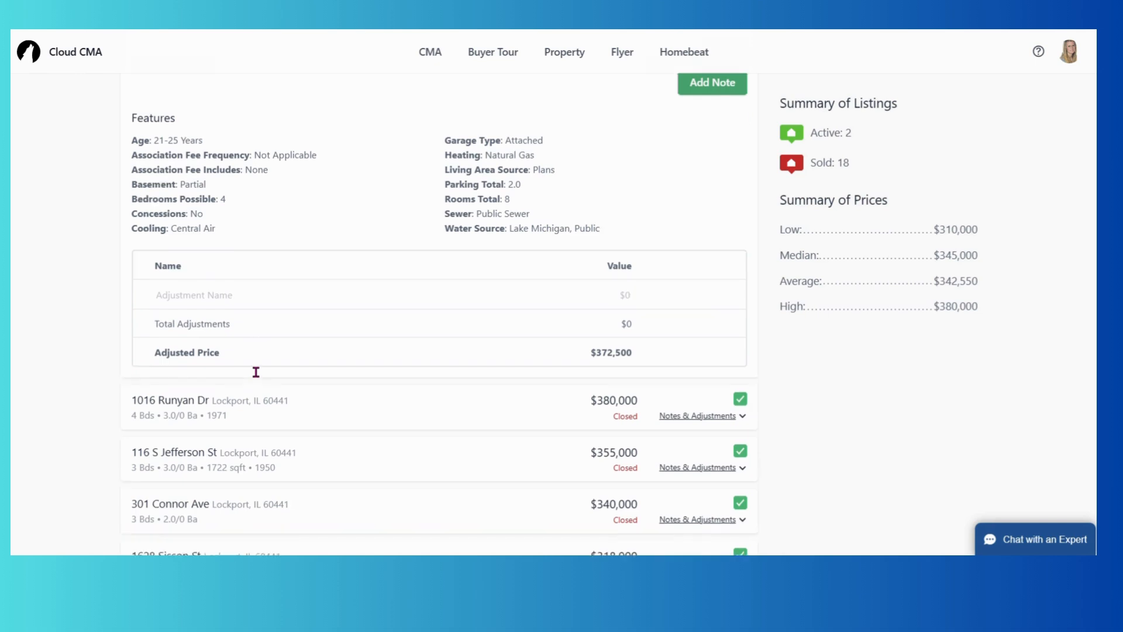
scroll(256, 372, down, 7)
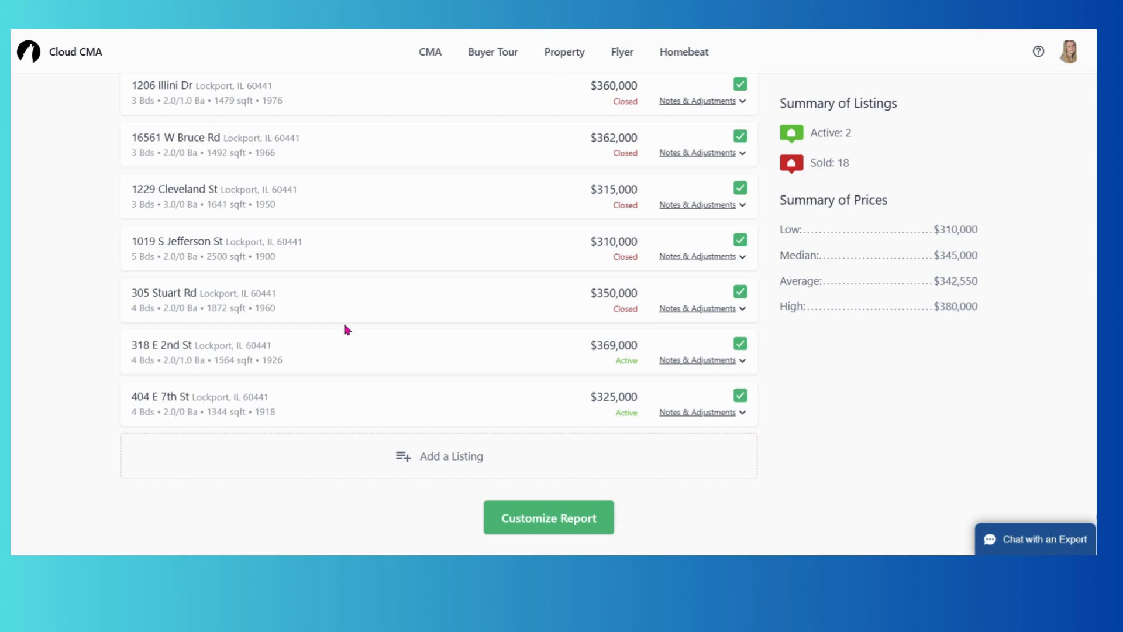
click(740, 240)
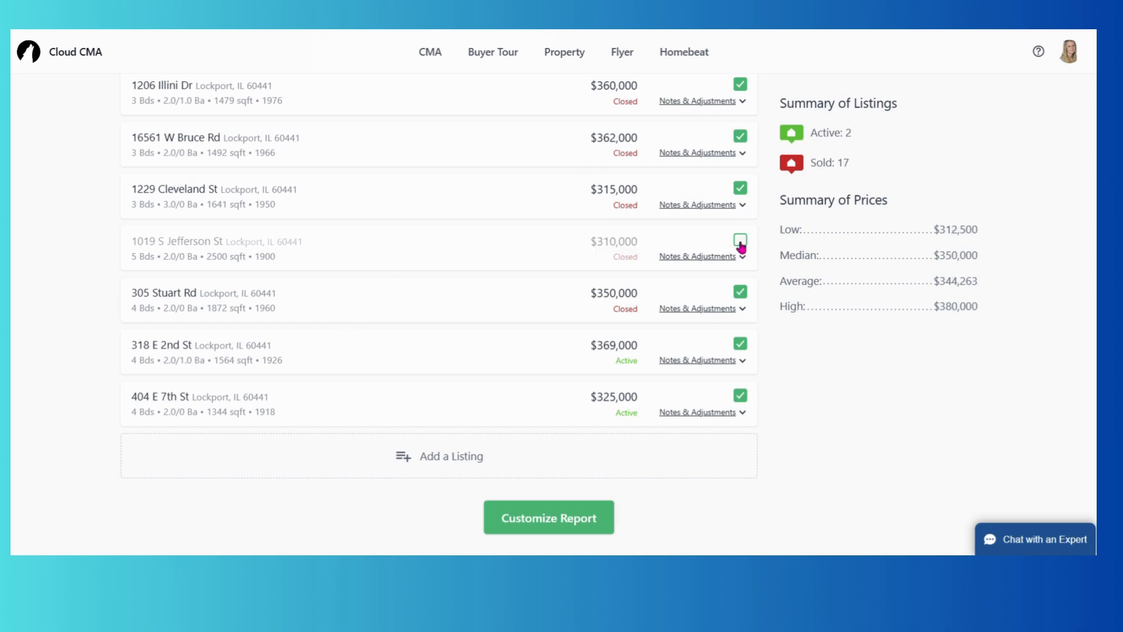
click(740, 292)
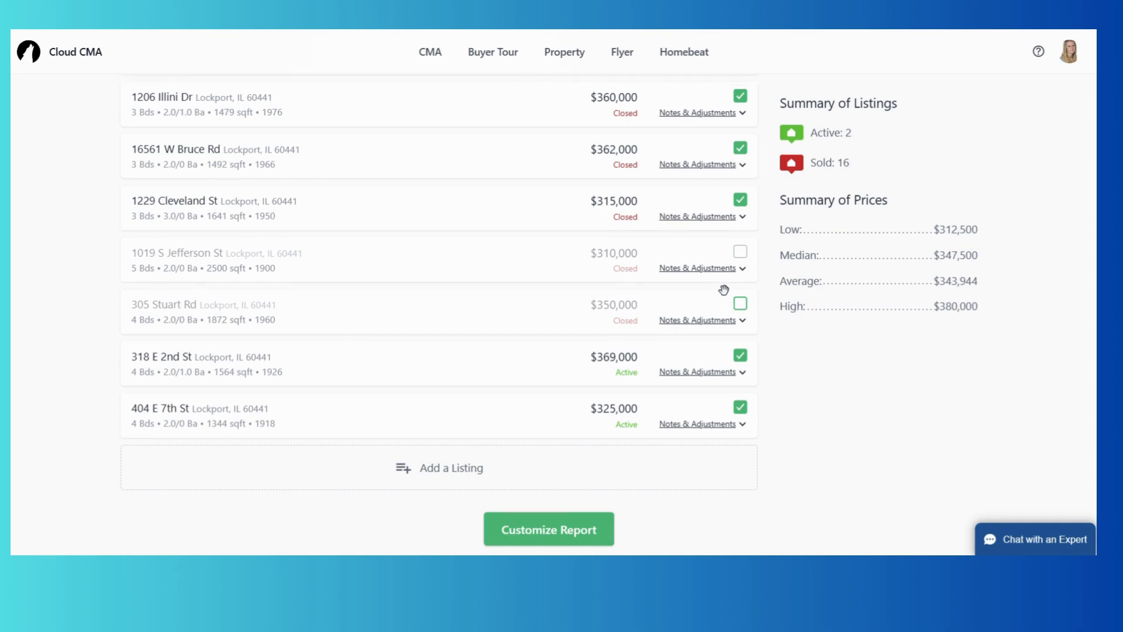
scroll(723, 291, up, 5)
scroll(723, 290, up, 10)
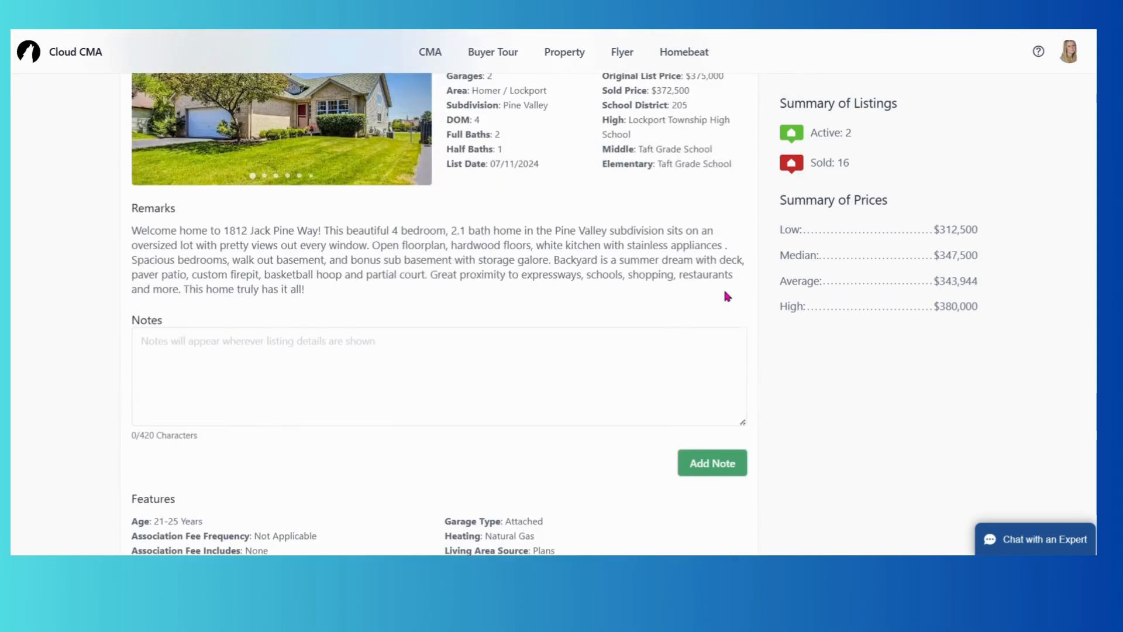
scroll(726, 294, down, 7)
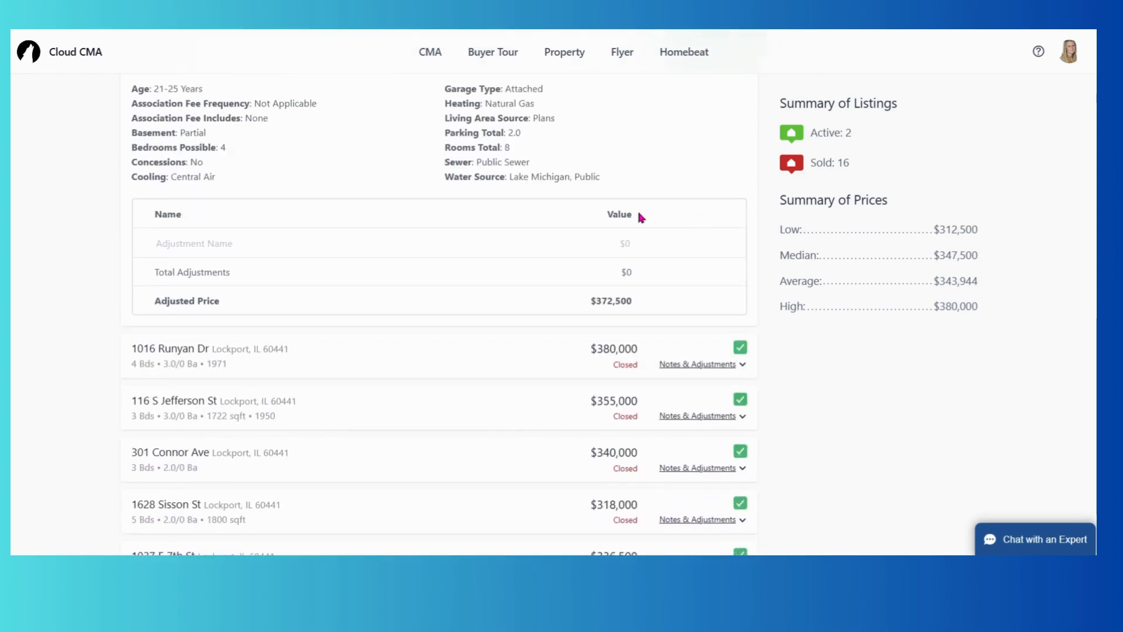
Save a $15,000 'Closing Cost Credit' adjustment on the earlier comparable.
click(356, 243)
text(Closing Co)
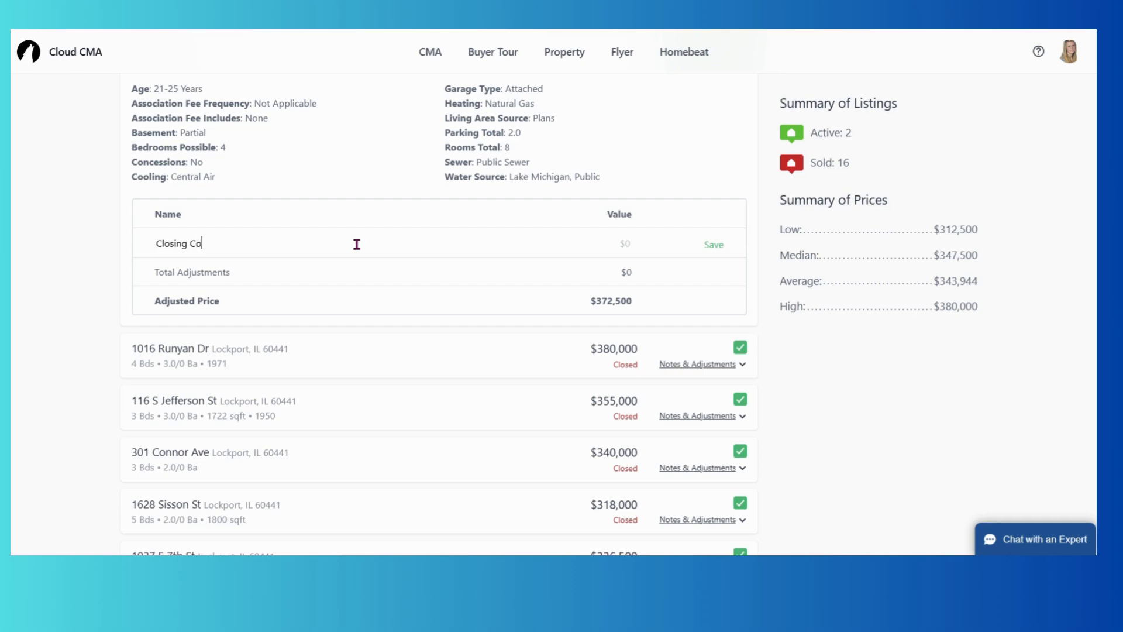
text(st Credit)
click(624, 241)
text(1,500)
click(714, 244)
scroll(394, 272, down, 3)
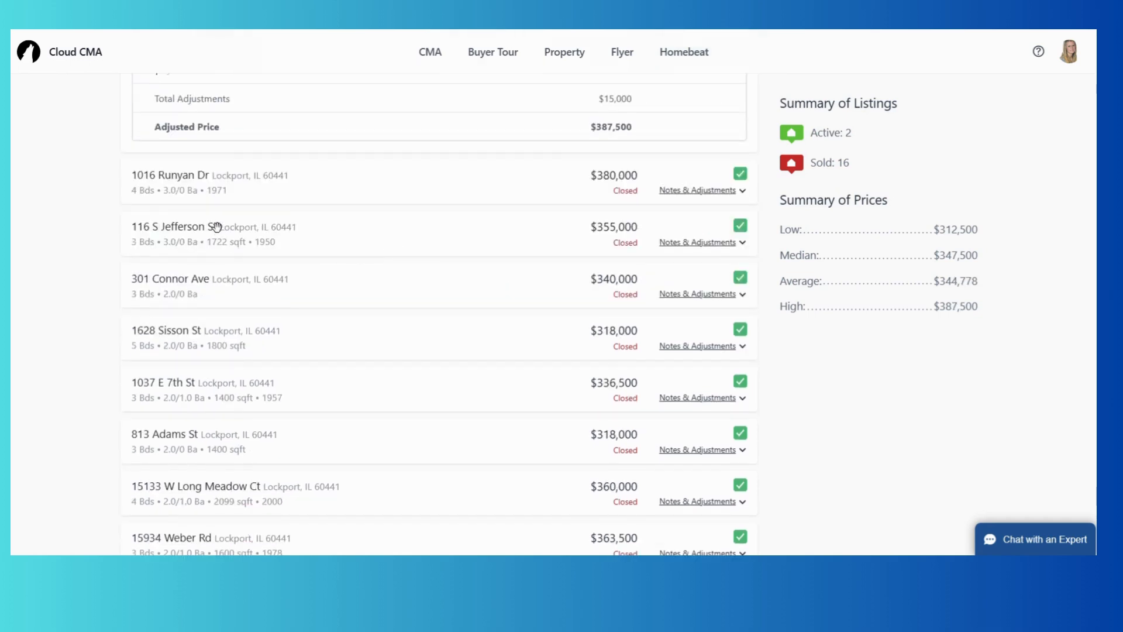
click(679, 248)
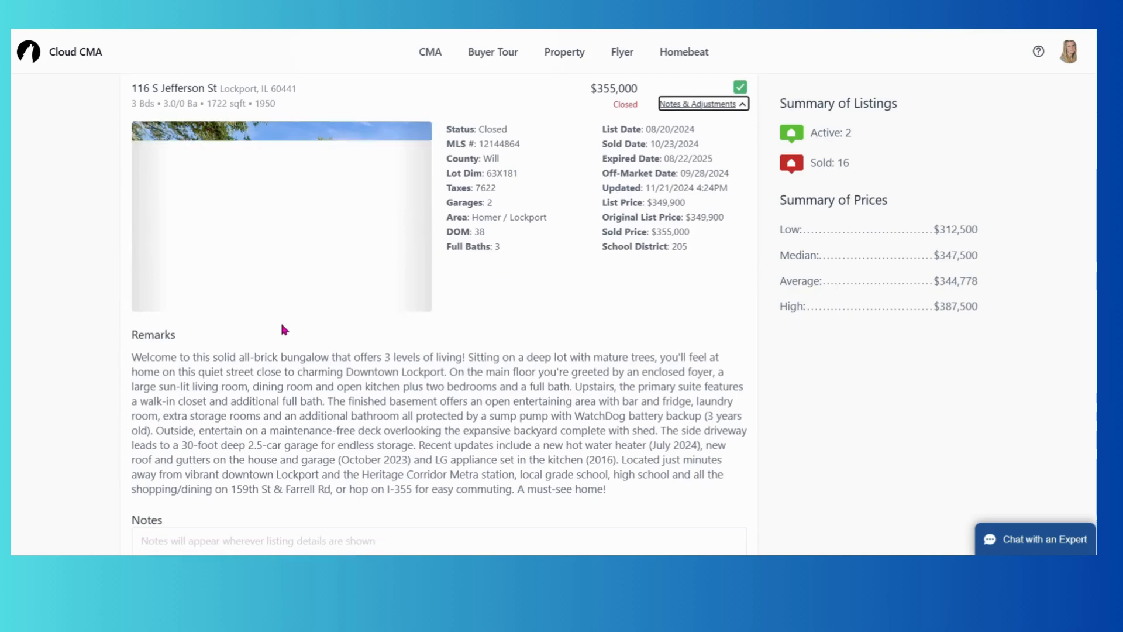
scroll(252, 325, down, 3)
scroll(162, 427, down, 5)
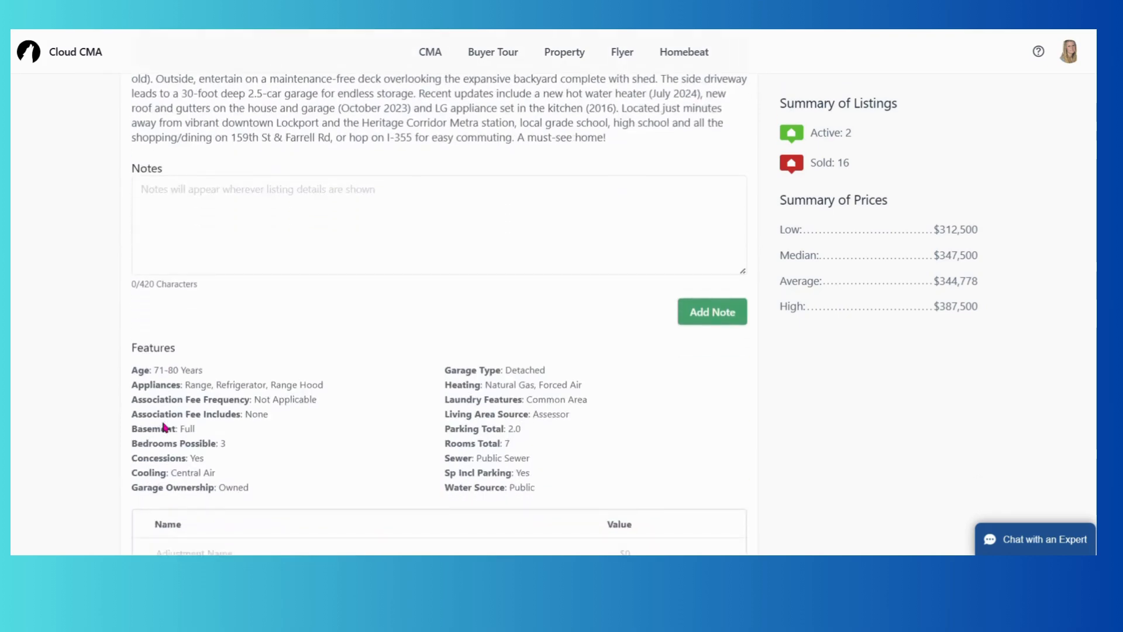
click(176, 441)
text(d)
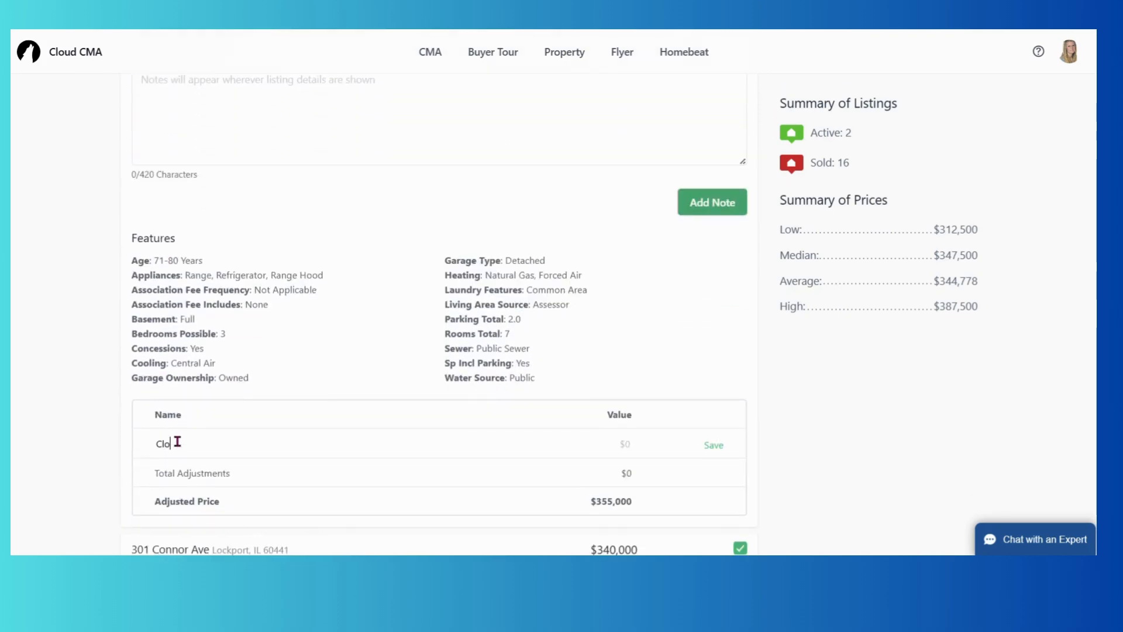
text(losing Coa)
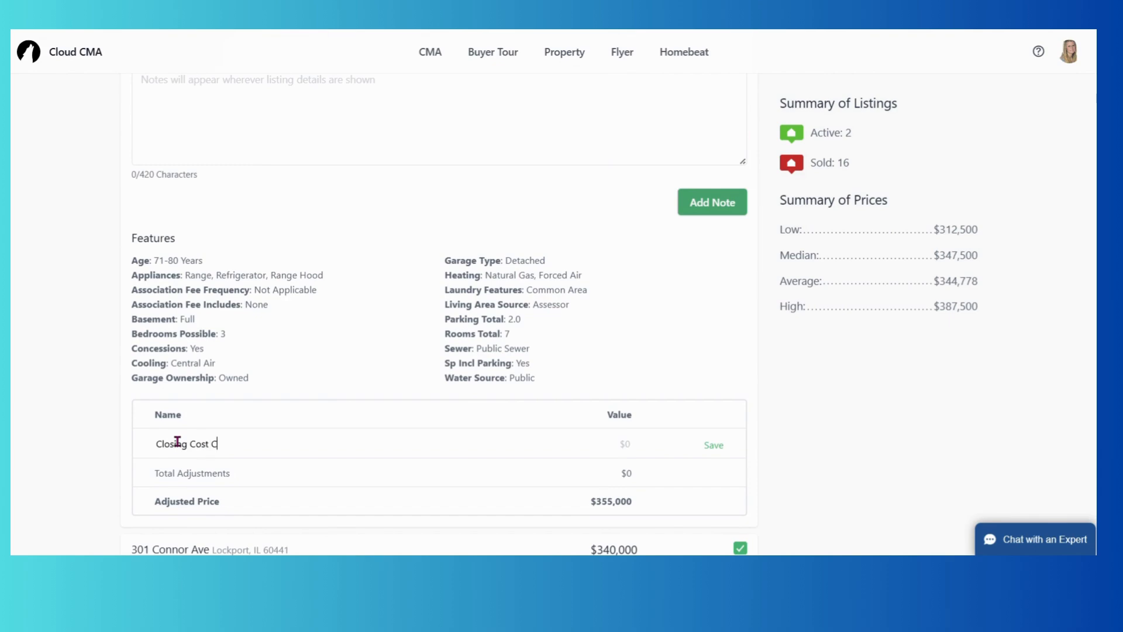
text(t Credit)
click(628, 444)
text(10,000,000)
key(BackSpace)
key(BackSpace)
key(BackSpace)
key(BackSpace)
key(BackSpace)
text(000)
click(593, 440)
text(-)
scroll(539, 375, up, 5)
scroll(539, 374, down, 6)
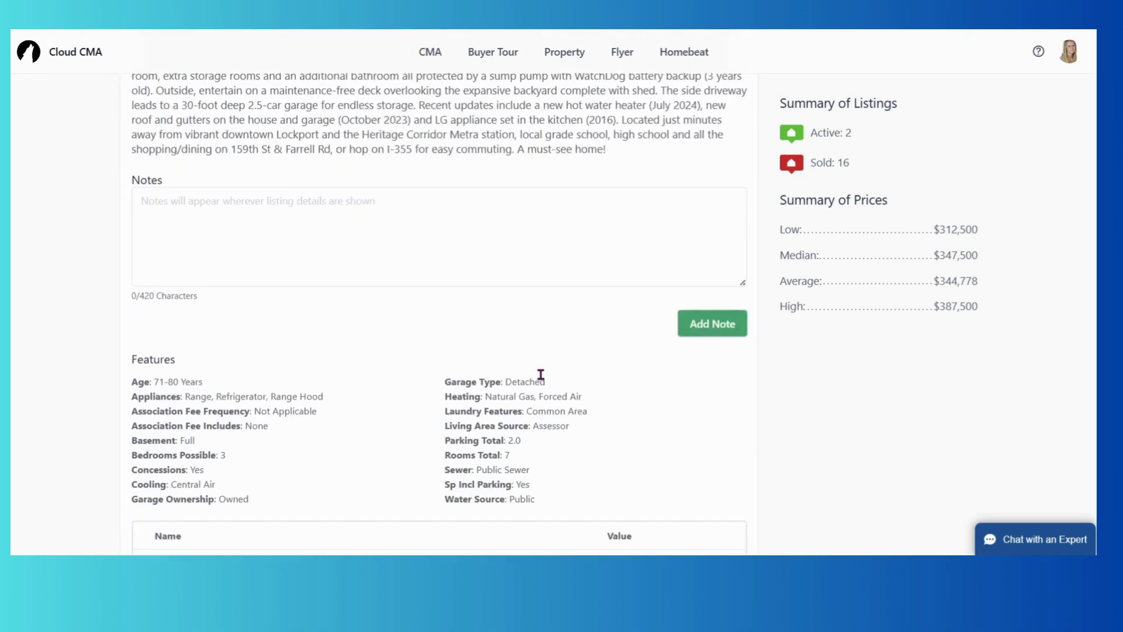
click(713, 398)
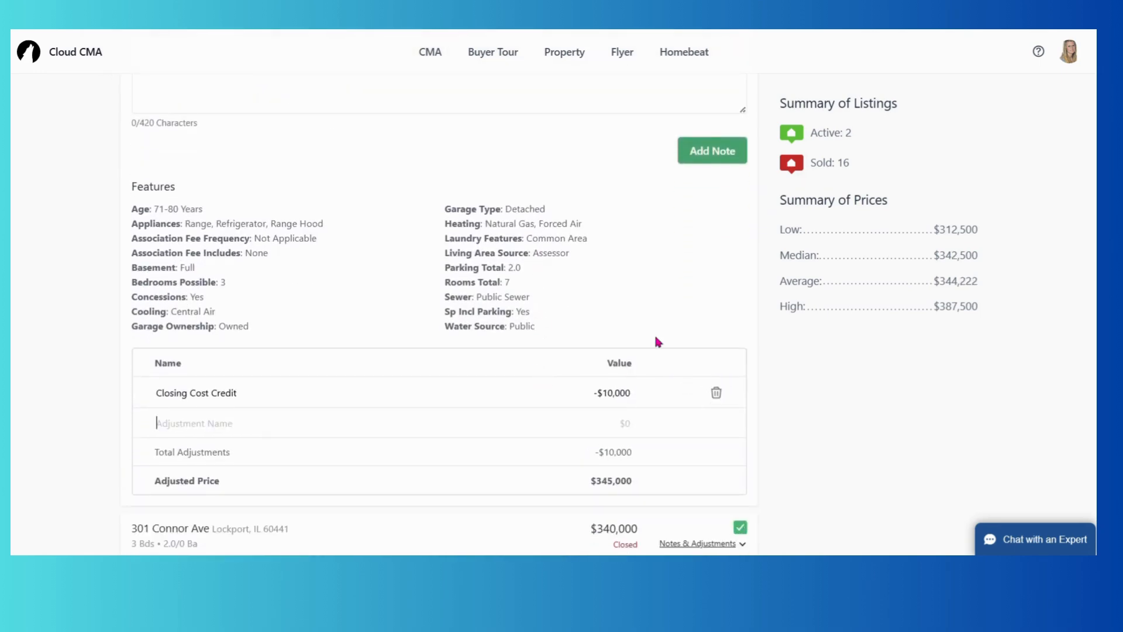
scroll(649, 333, up, 6)
scroll(638, 323, up, 8)
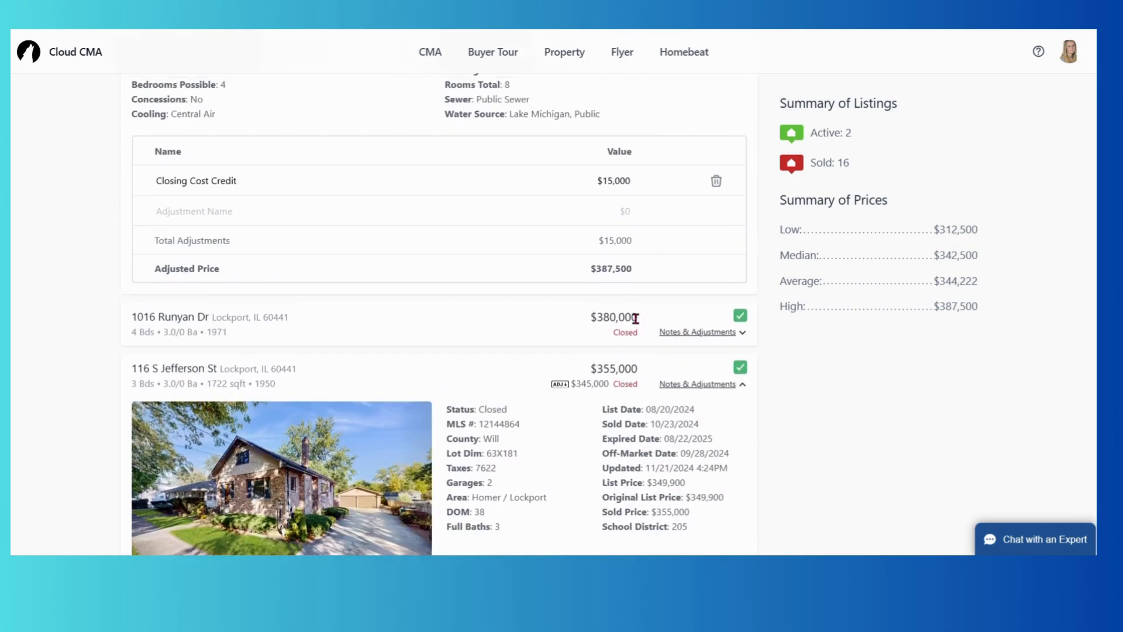
Change the earlier comparable's $15,000 credit to -$15,000.
click(596, 197)
text(-)
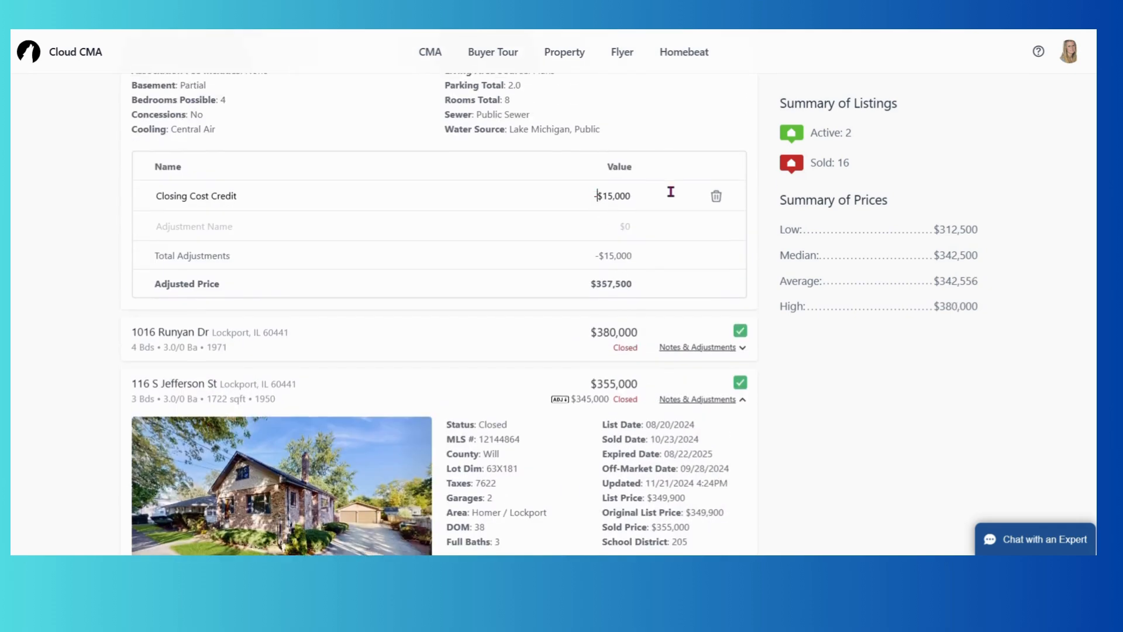
scroll(648, 202, down, 18)
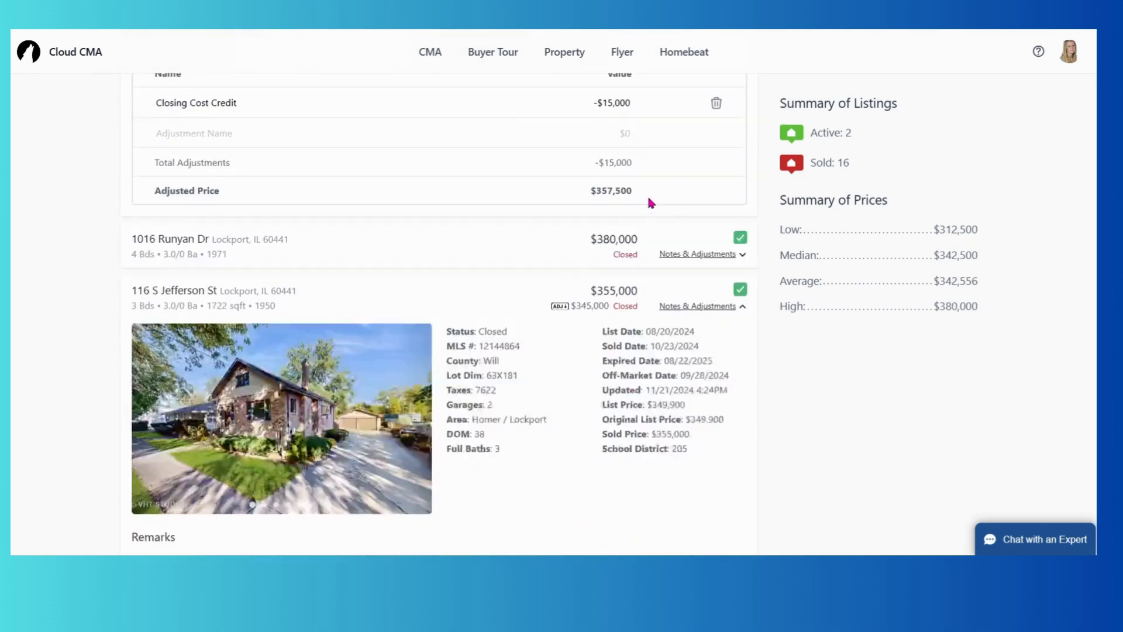
scroll(585, 198, up, 3)
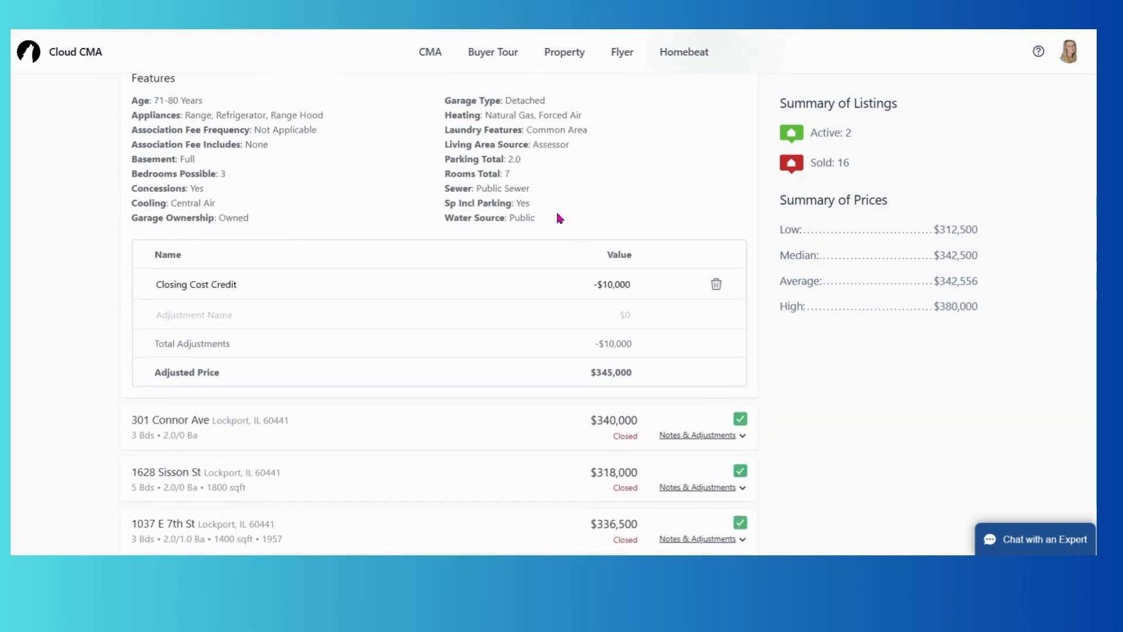
Add a -$1,000 'Partial Basement' adjustment to that comparable, bringing it to $356,500.
click(169, 318)
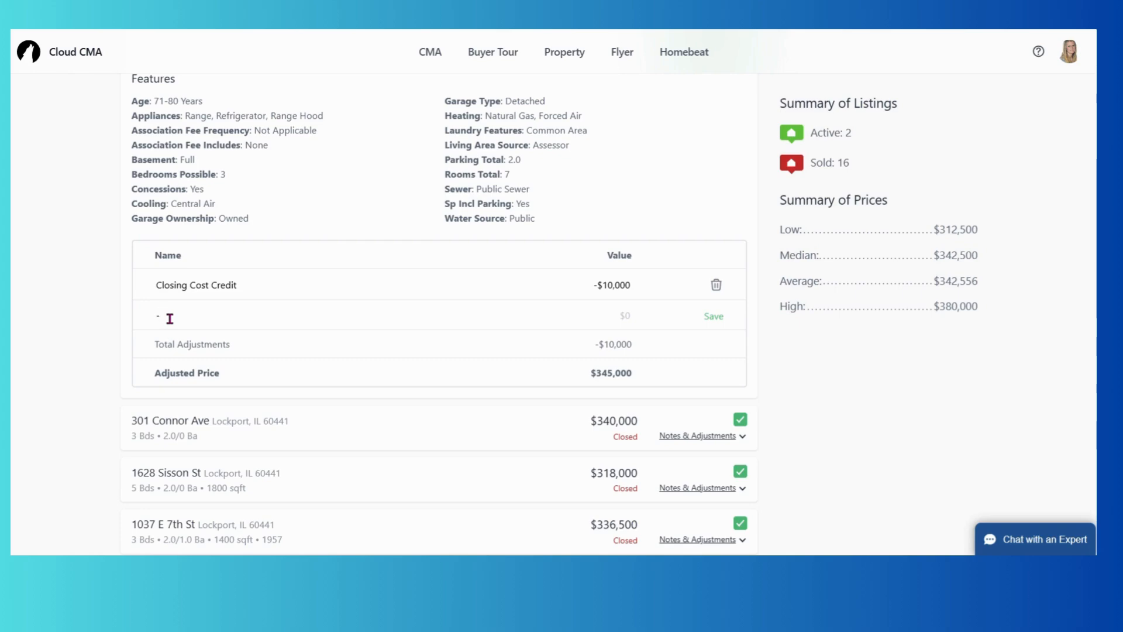
scroll(169, 319, up, 10)
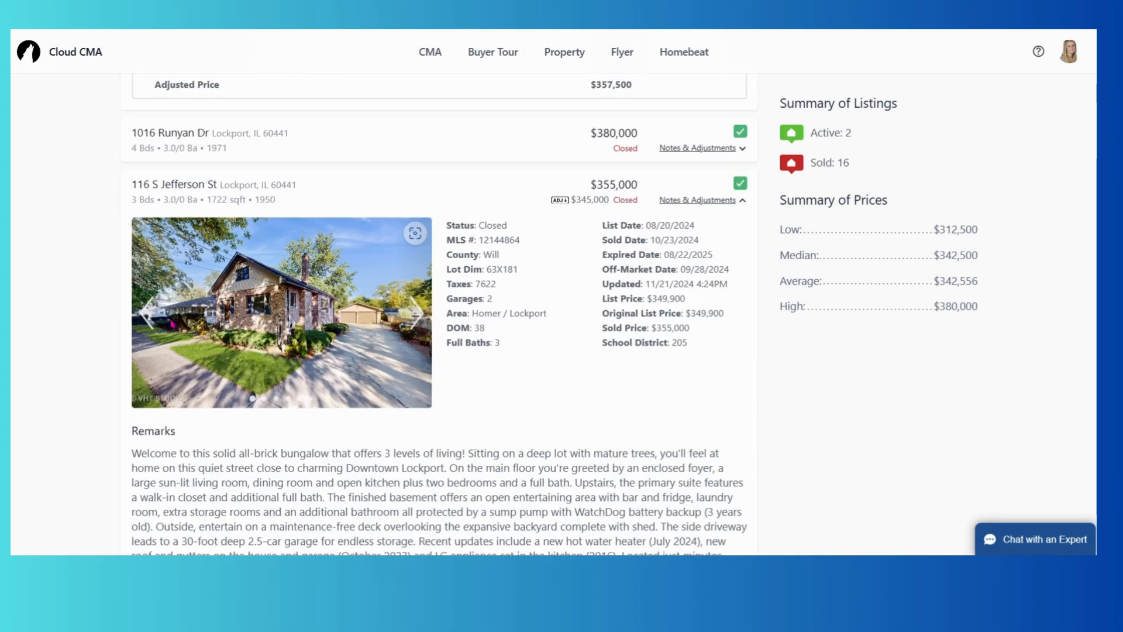
scroll(172, 322, up, 1)
scroll(172, 323, up, 5)
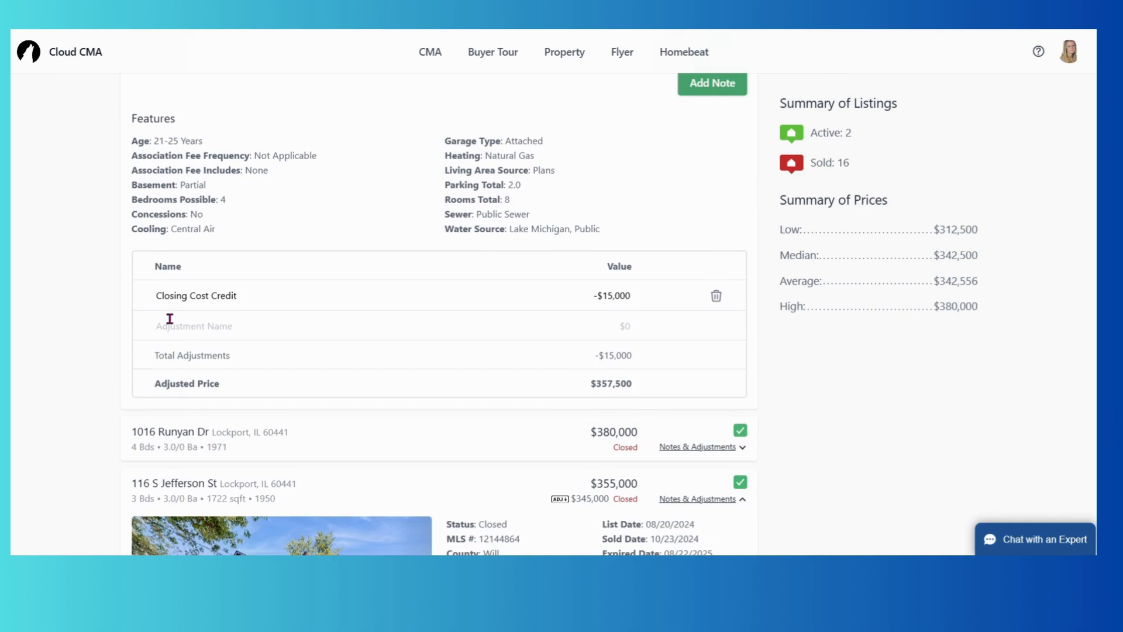
click(192, 396)
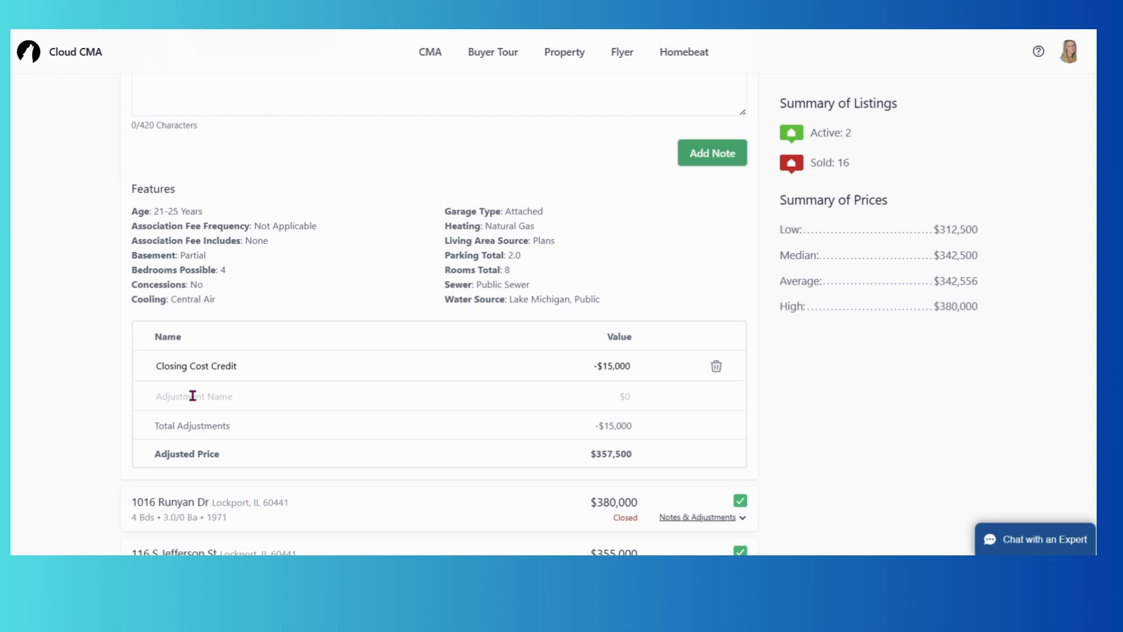
text(Partial Basement)
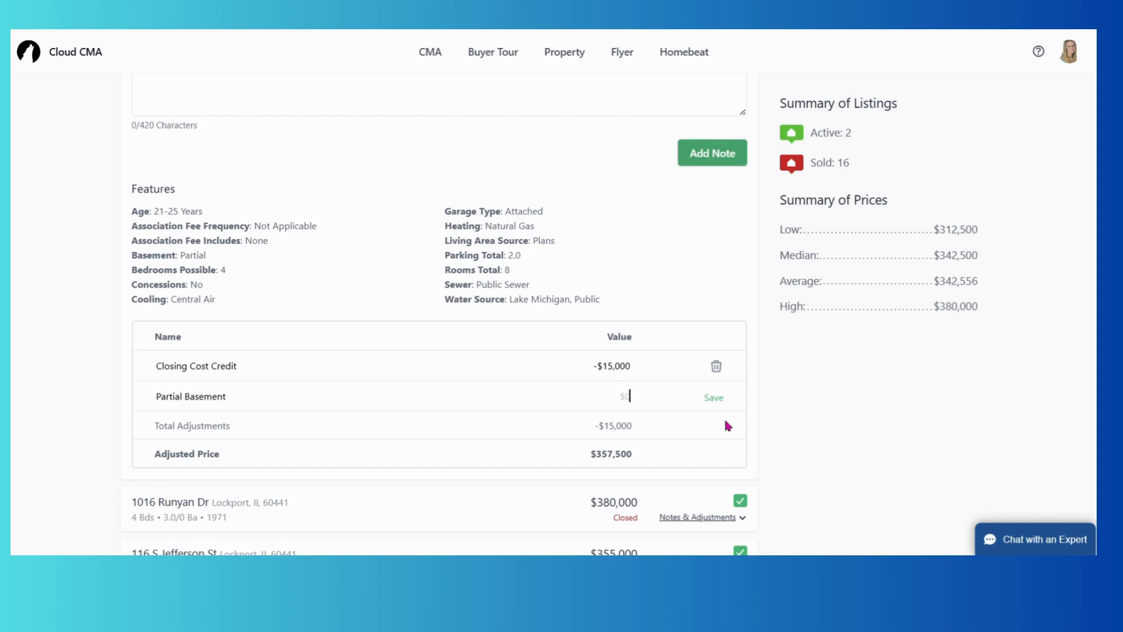
text(-10)
key(BackSpace)
text(000)
click(706, 400)
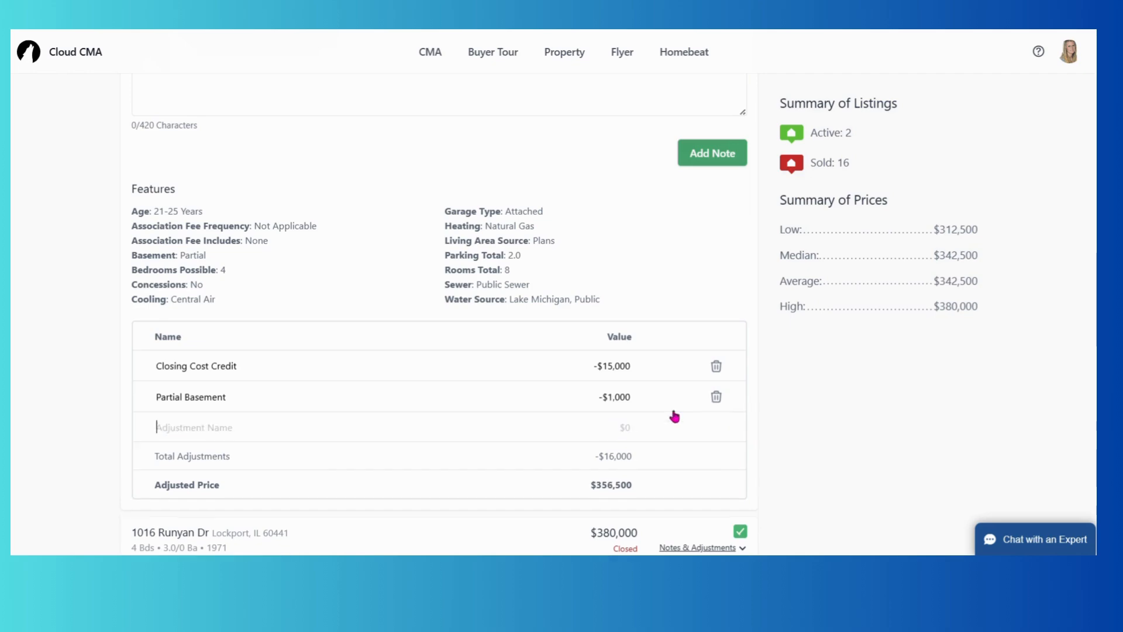
scroll(469, 355, down, 3)
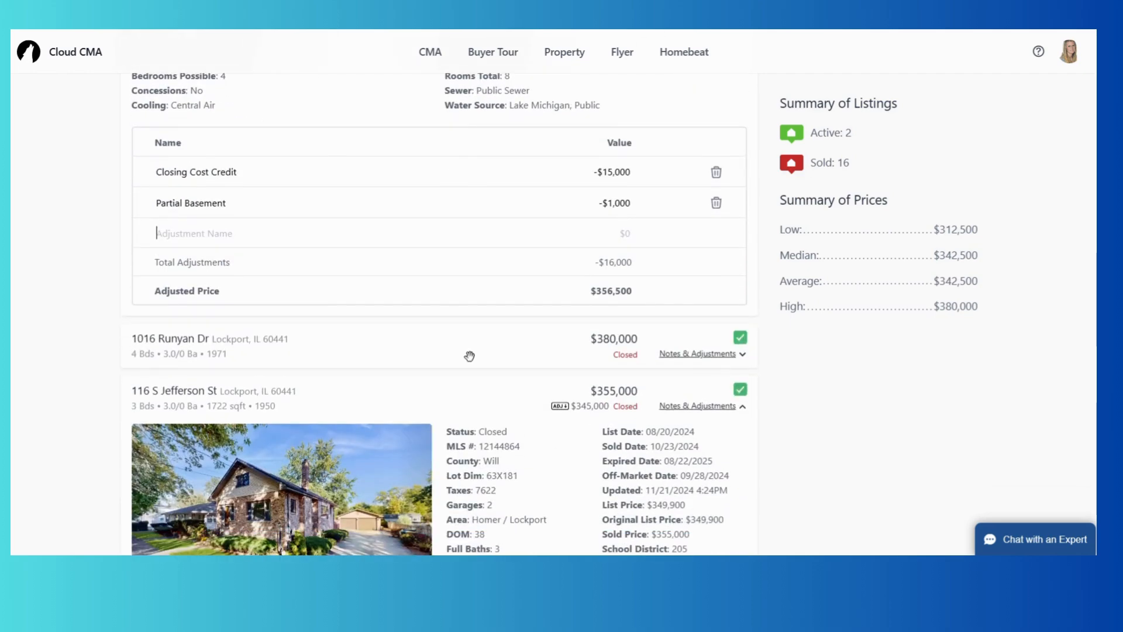
scroll(469, 356, down, 15)
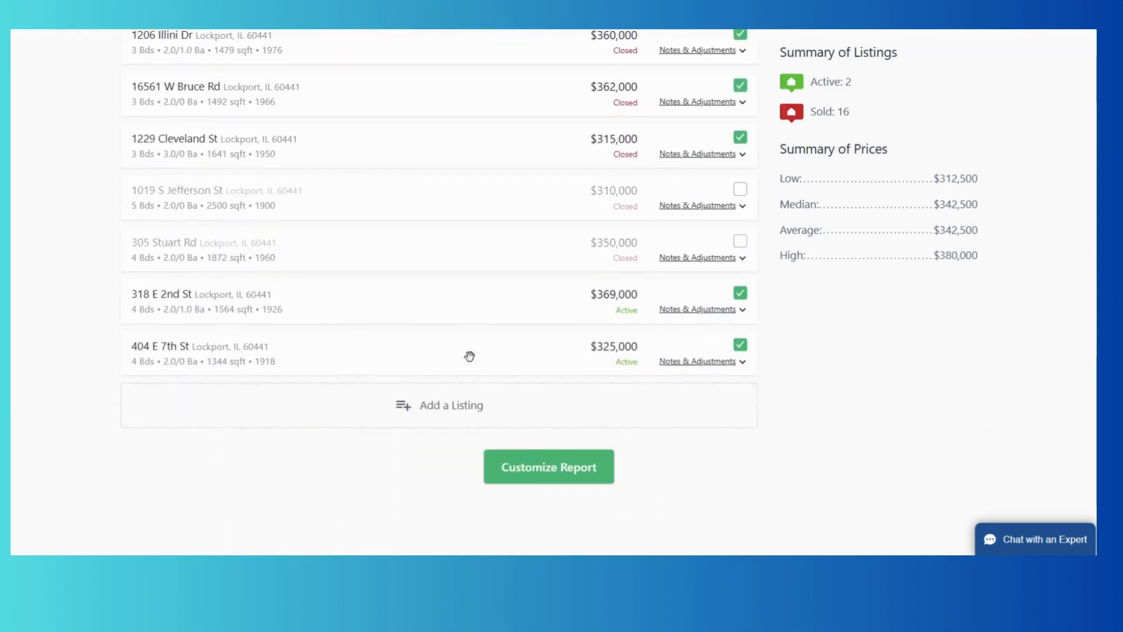
Proceed to Customize Report and view the Modern Dark Red theme settings.
click(515, 527)
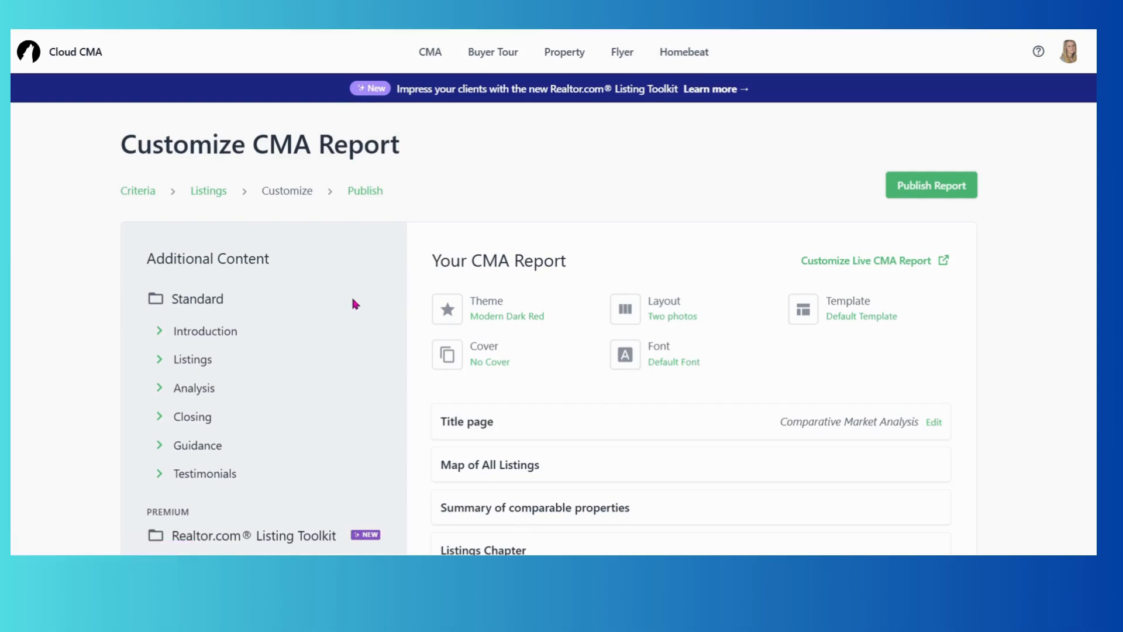
scroll(351, 301, down, 3)
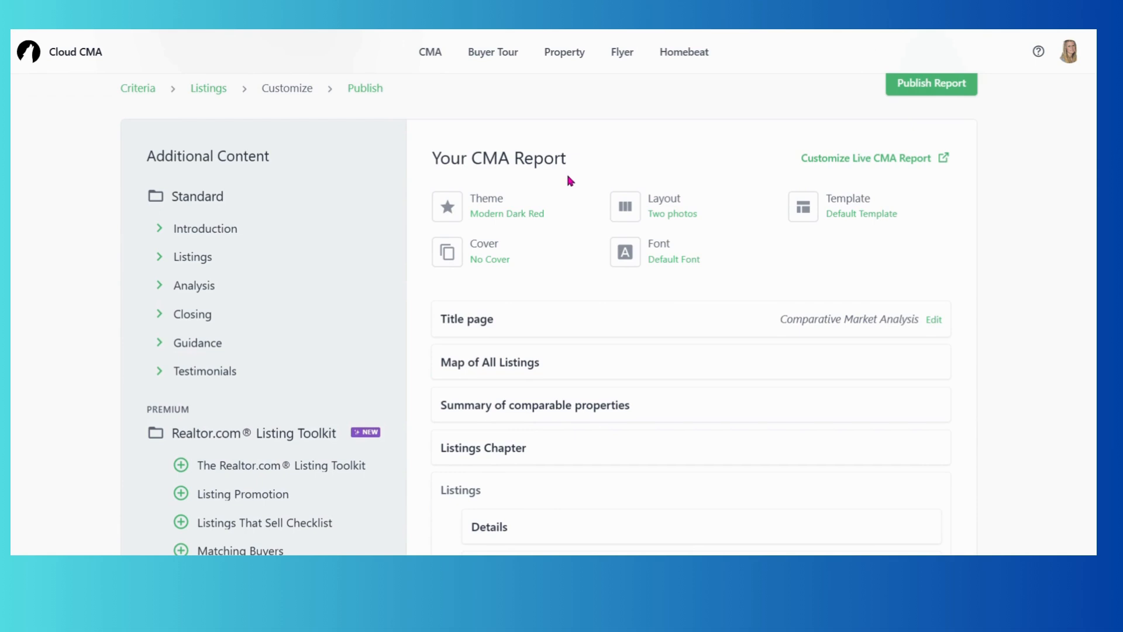
click(487, 217)
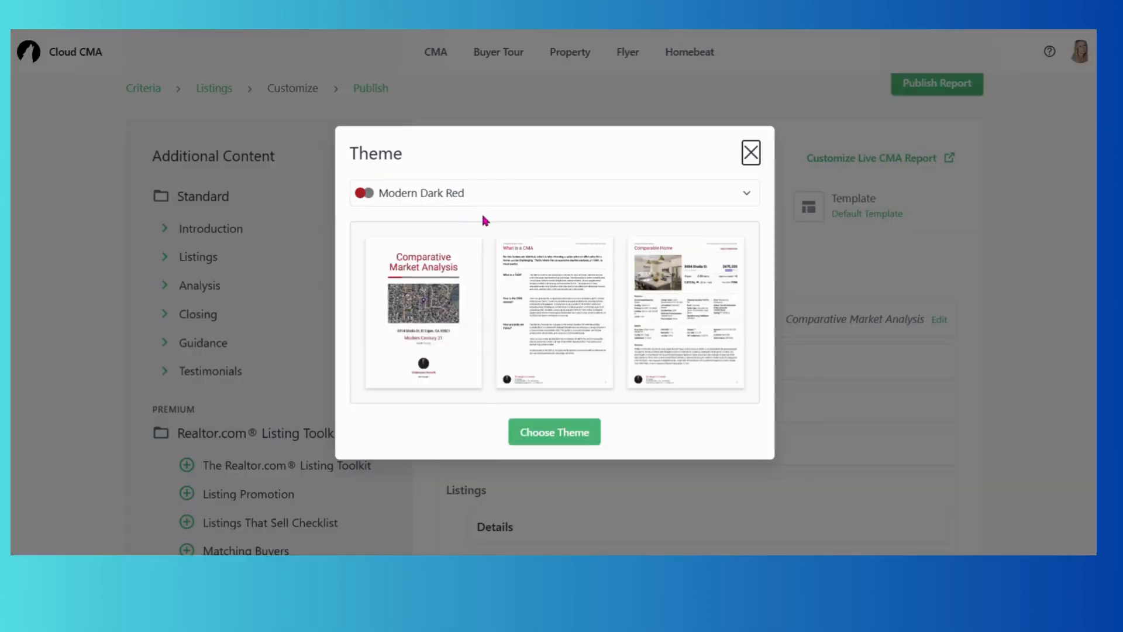
click(464, 198)
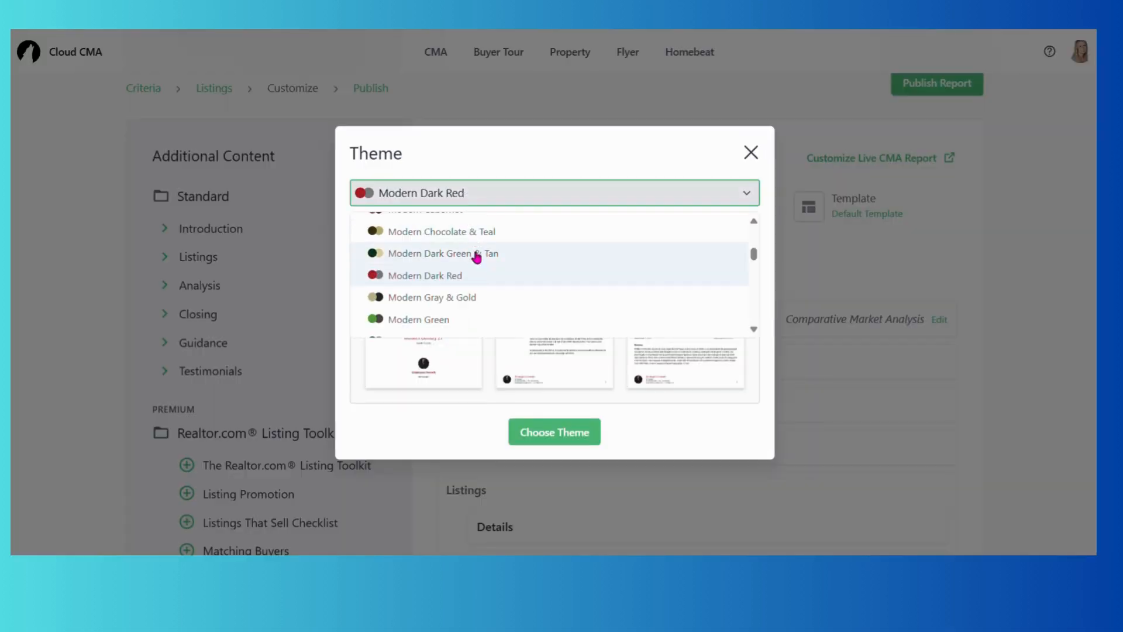
scroll(477, 275, up, 4)
scroll(481, 277, up, 2)
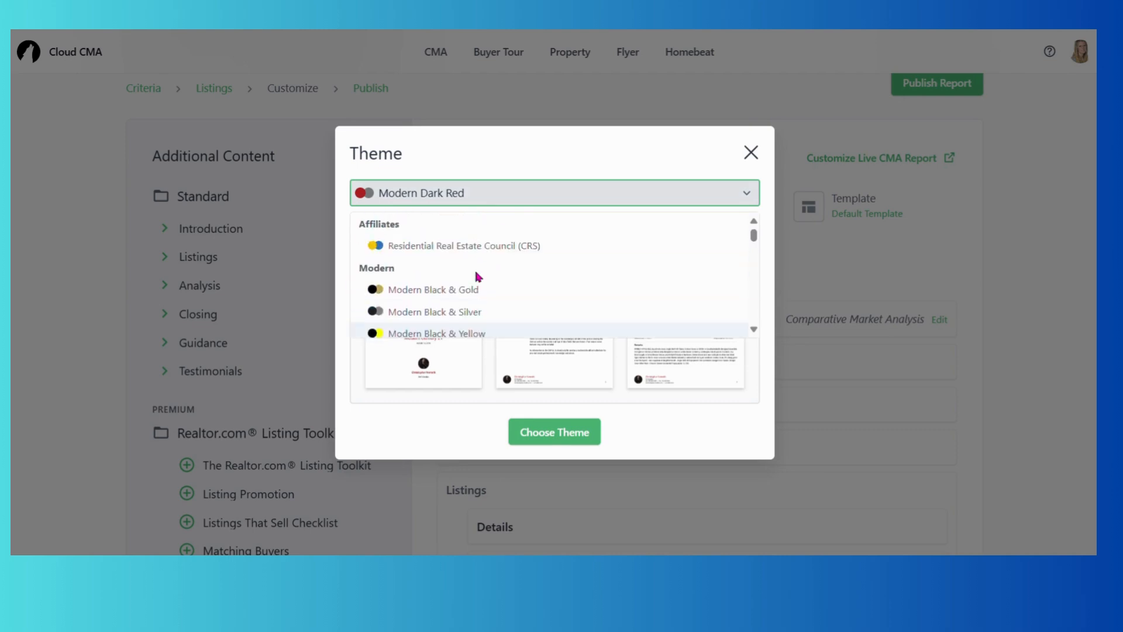
scroll(482, 277, down, 3)
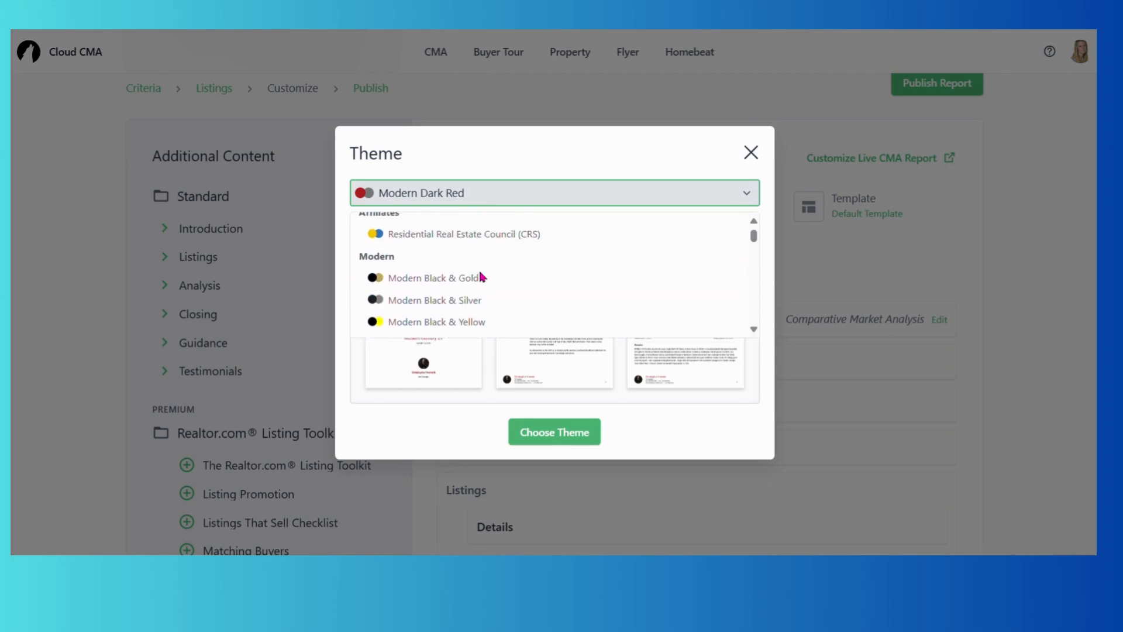
scroll(484, 277, down, 4)
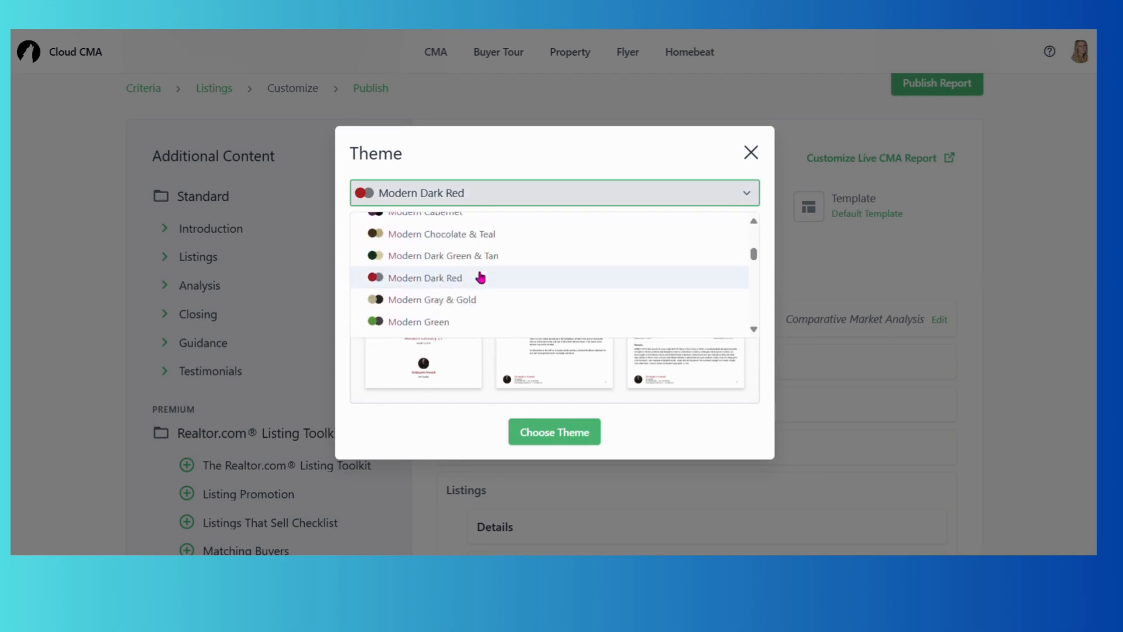
scroll(463, 282, down, 6)
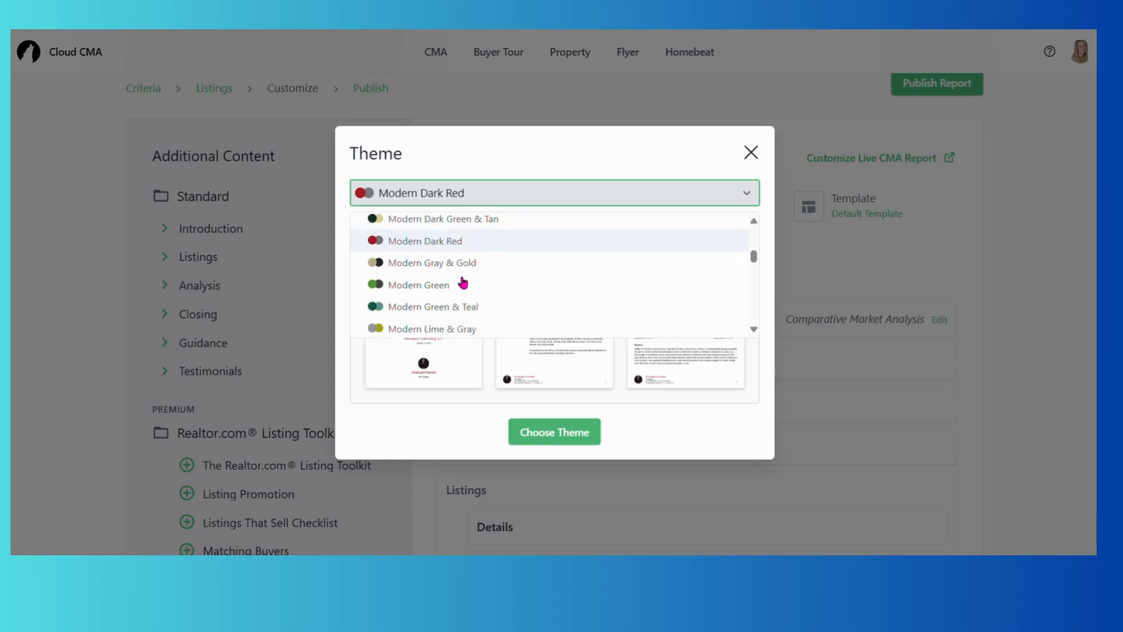
scroll(463, 282, down, 5)
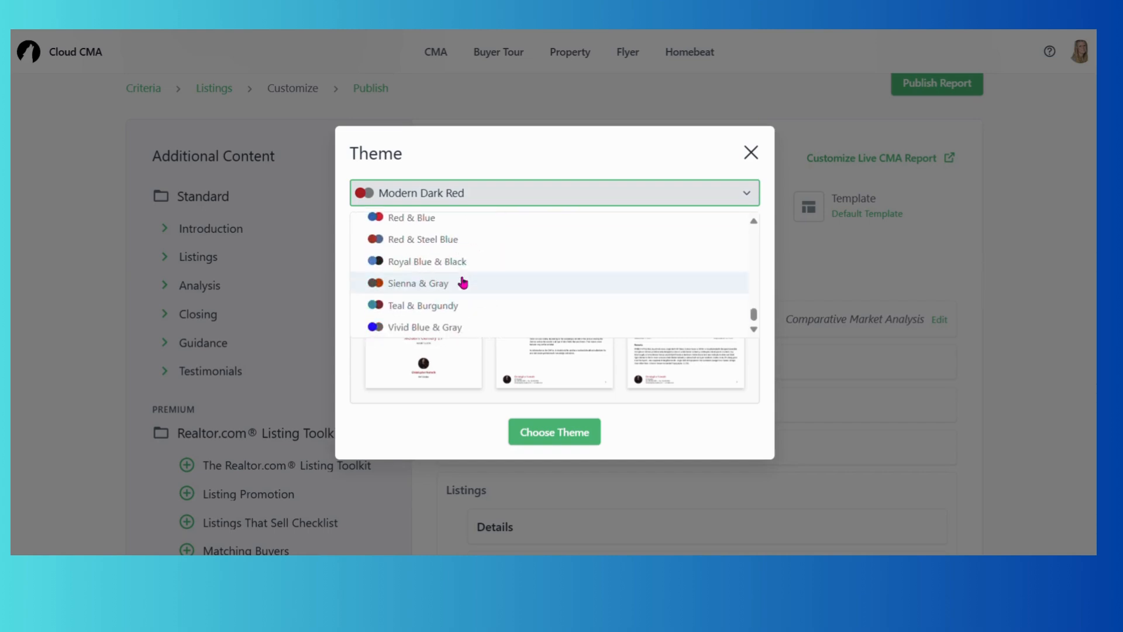
scroll(461, 282, up, 18)
scroll(460, 282, down, 4)
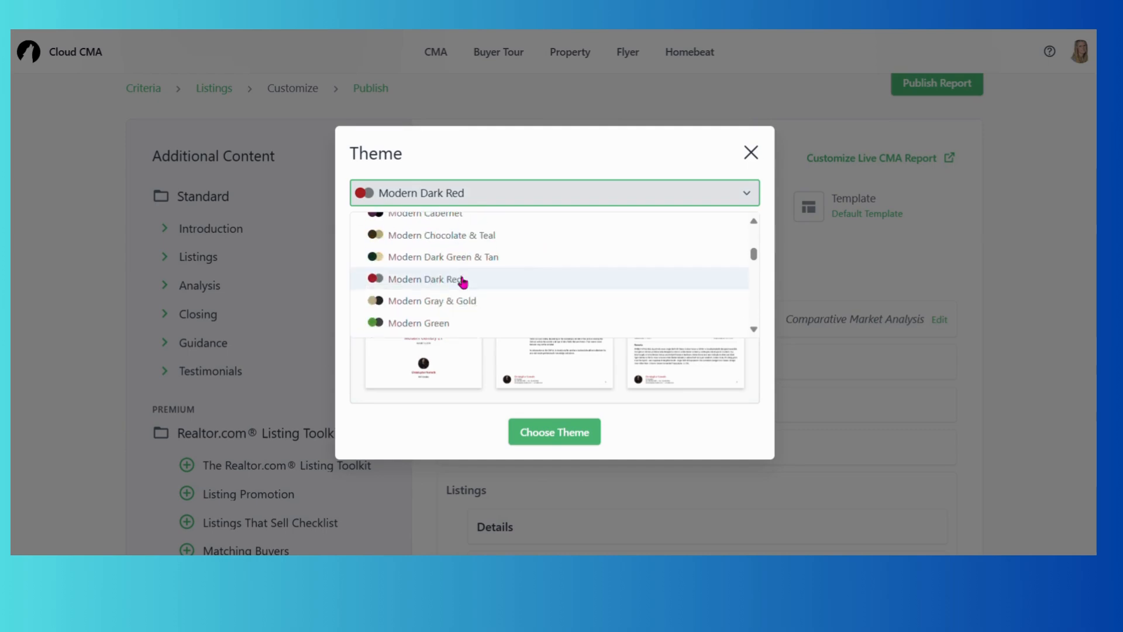
click(465, 279)
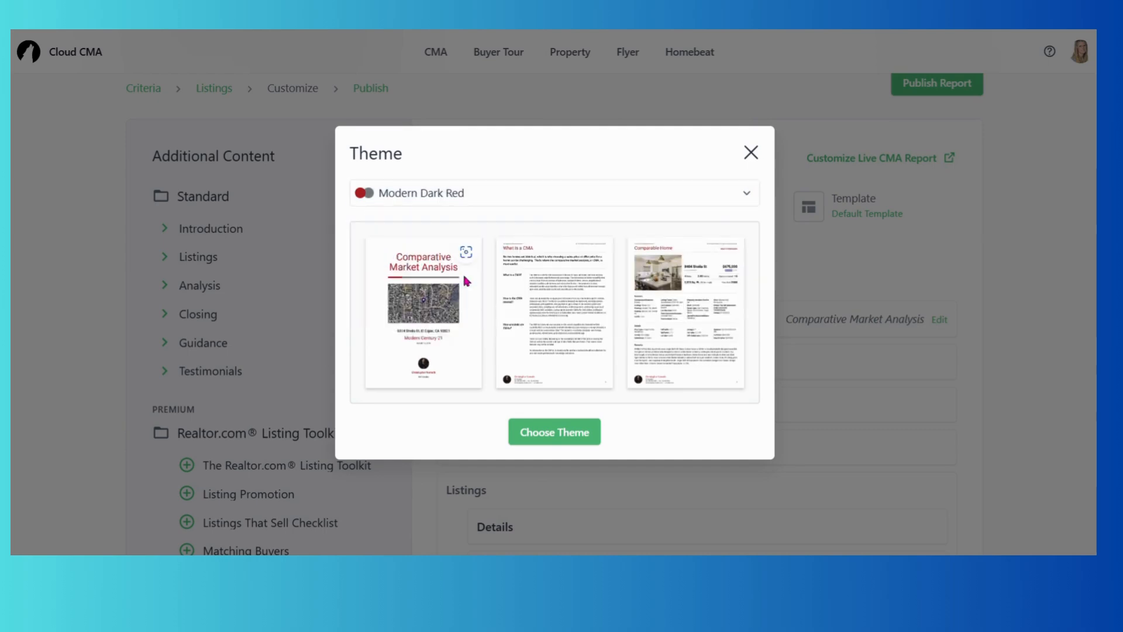
click(754, 159)
Close the theme options, then check Layout and Template, keeping Two photos and Default Template.
click(760, 150)
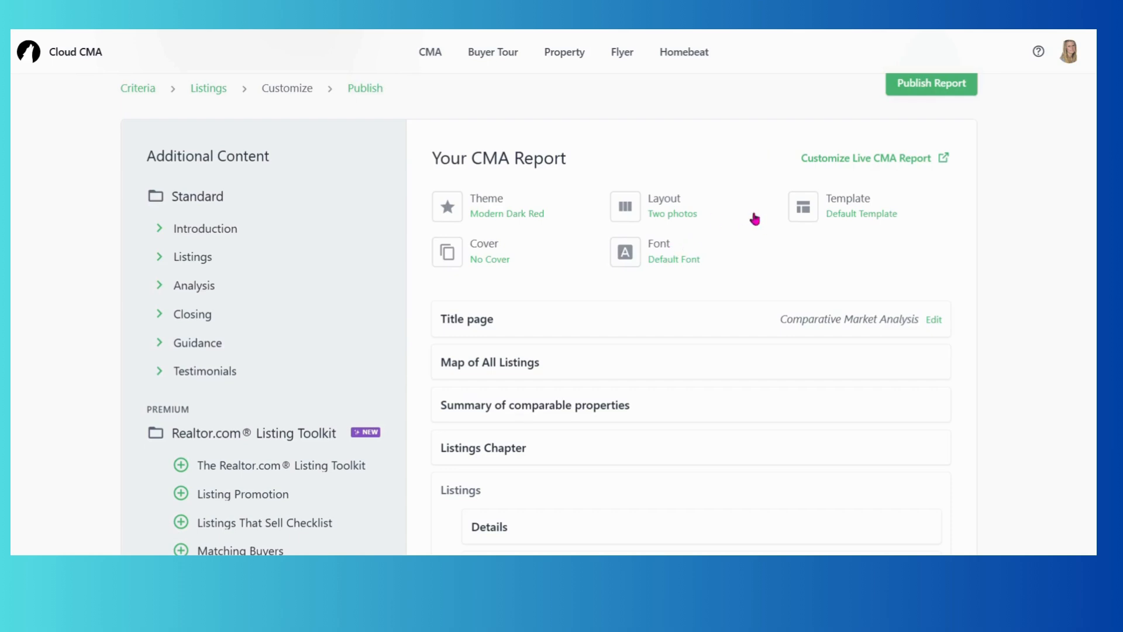
click(677, 218)
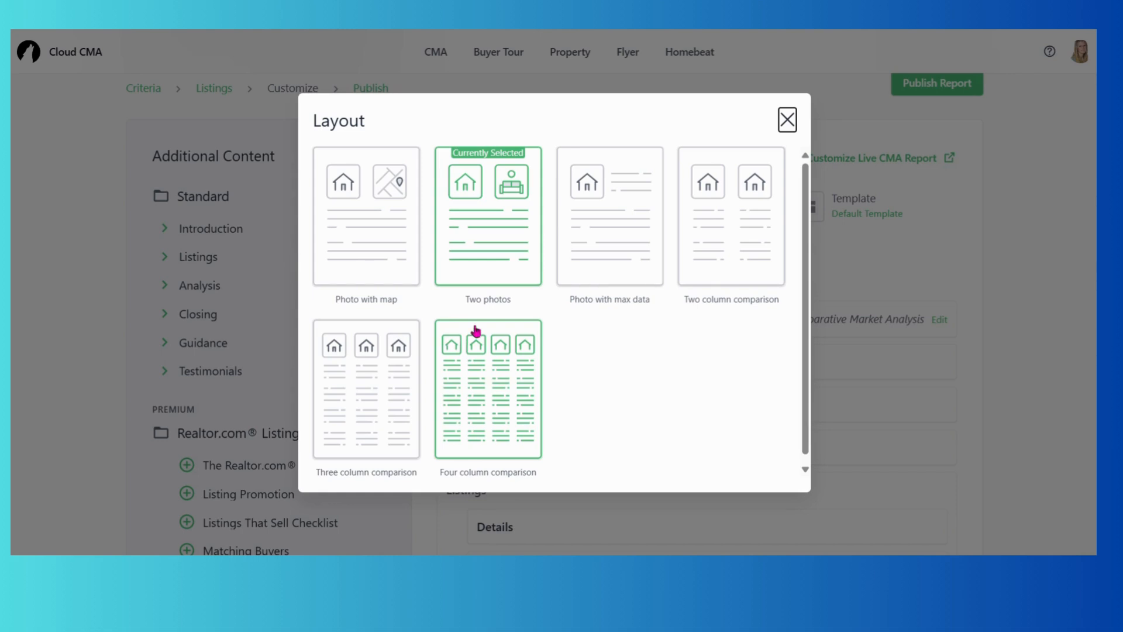
click(787, 120)
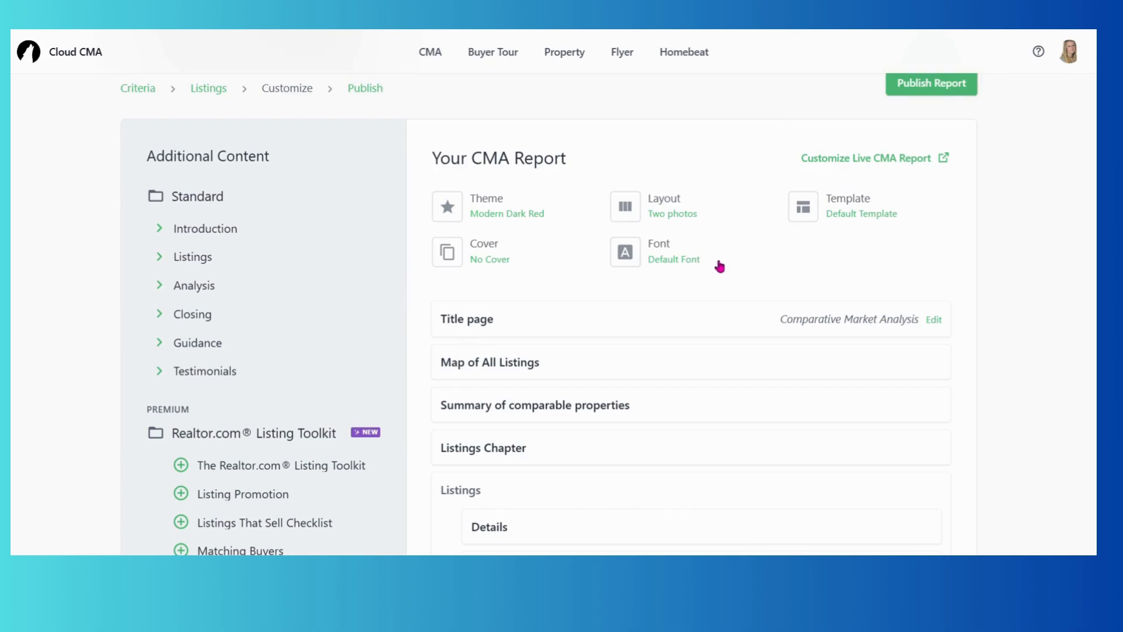
click(840, 207)
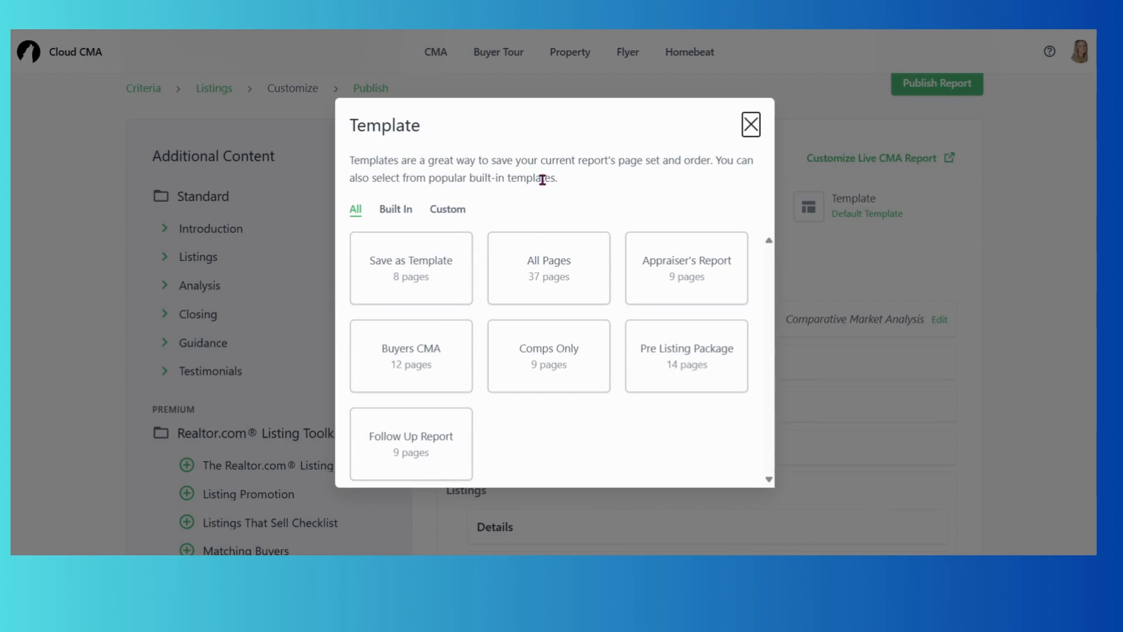
click(753, 124)
click(752, 125)
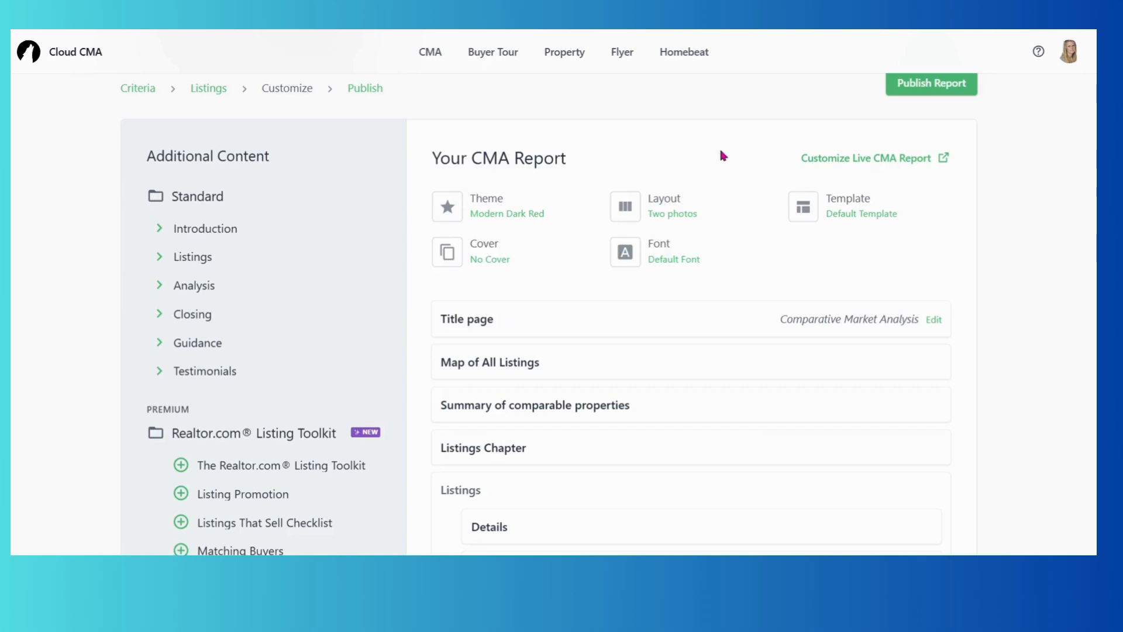
scroll(550, 293, down, 2)
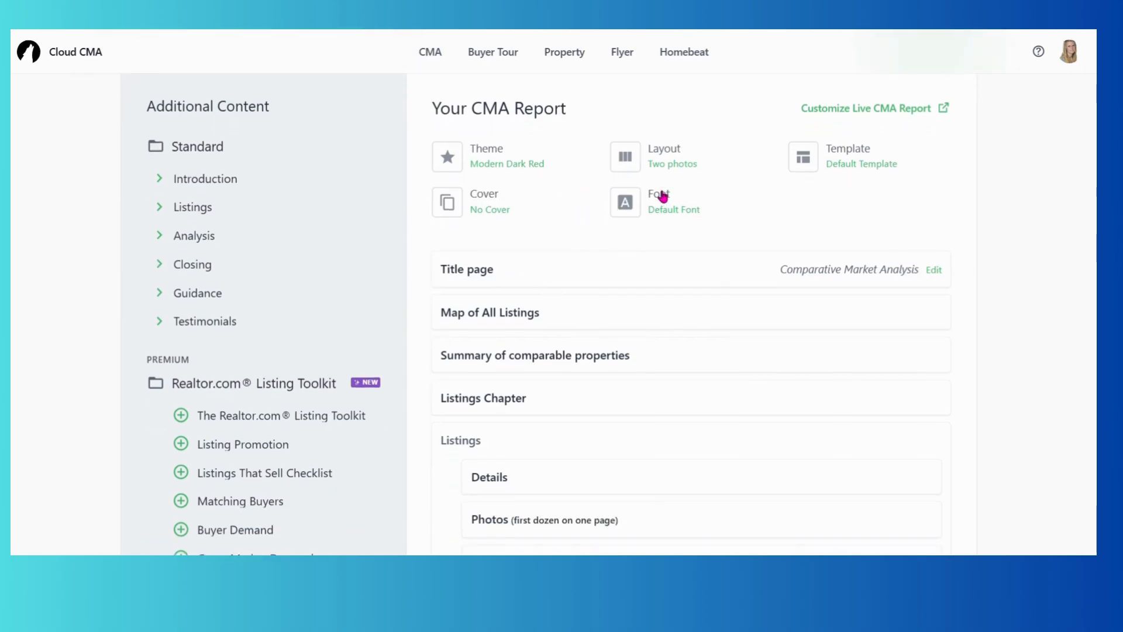
scroll(588, 246, down, 1)
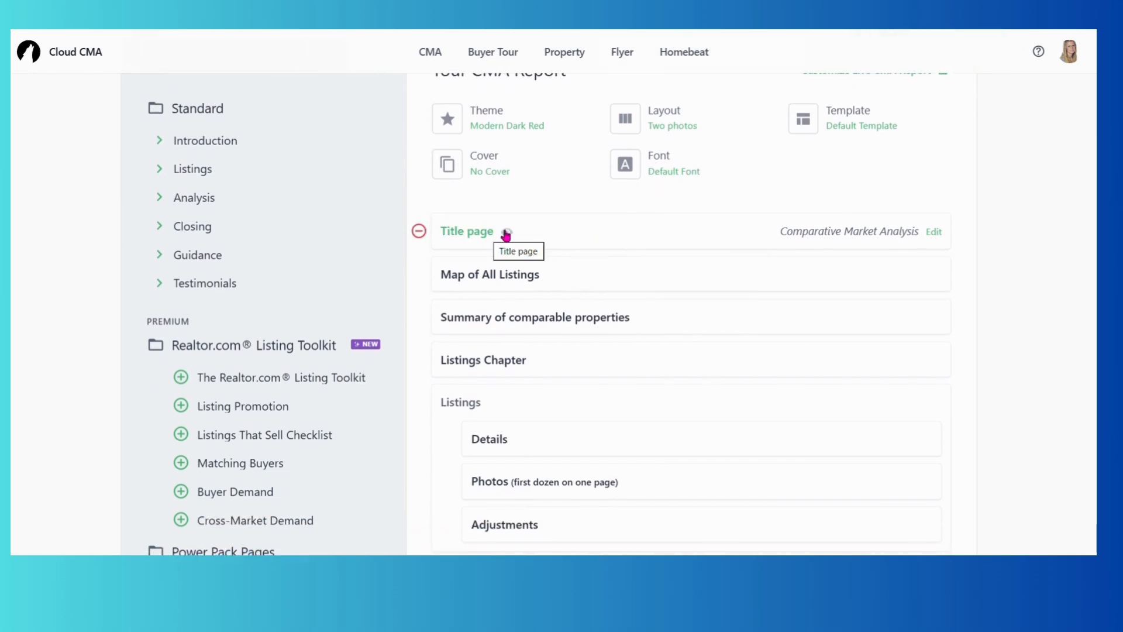
scroll(585, 234, down, 1)
scroll(294, 278, down, 8)
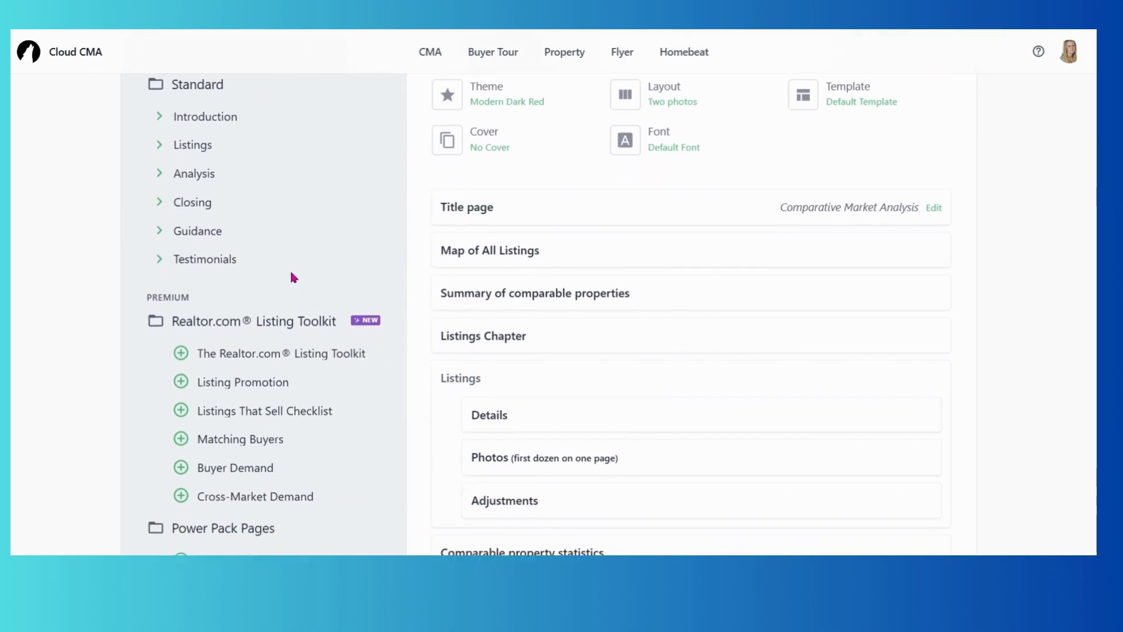
scroll(293, 277, down, 6)
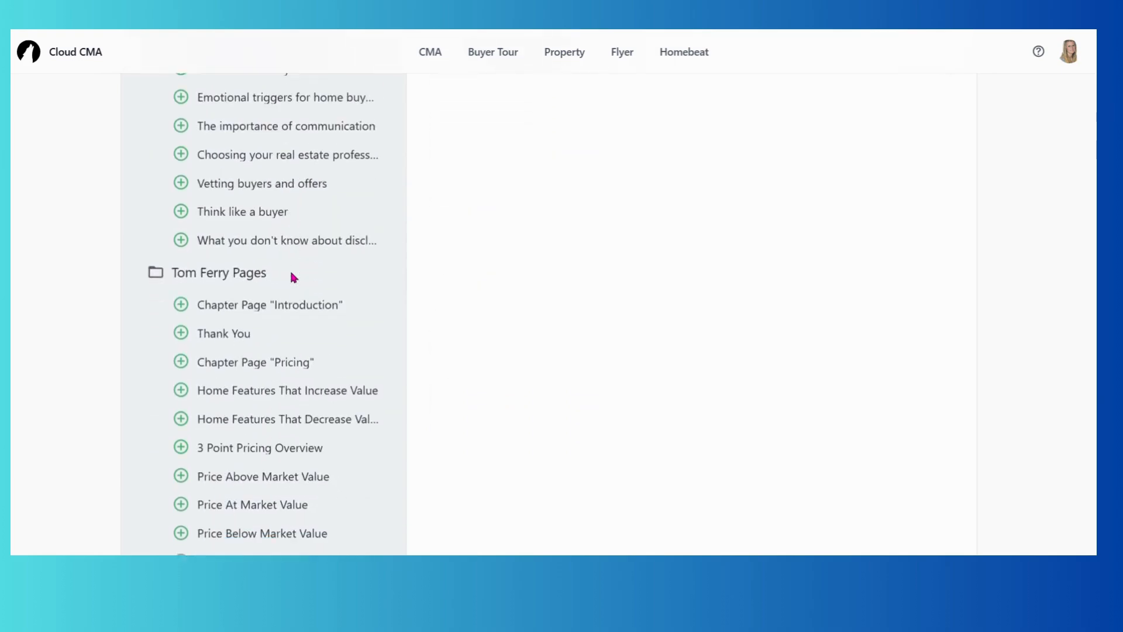
scroll(294, 278, up, 5)
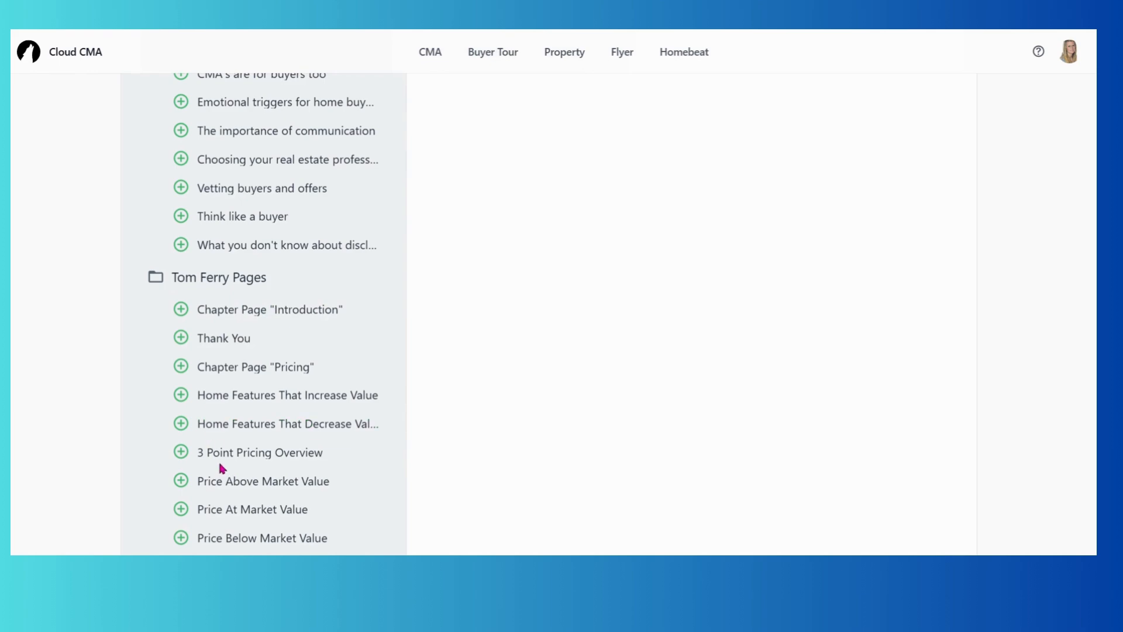
scroll(216, 455, down, 6)
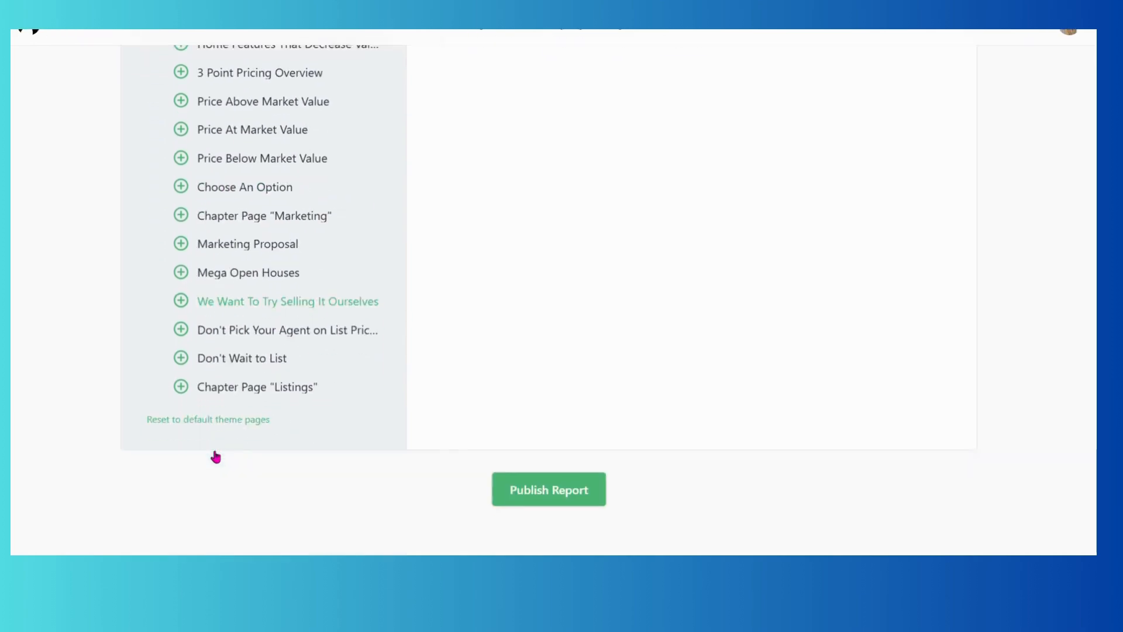
scroll(216, 456, up, 8)
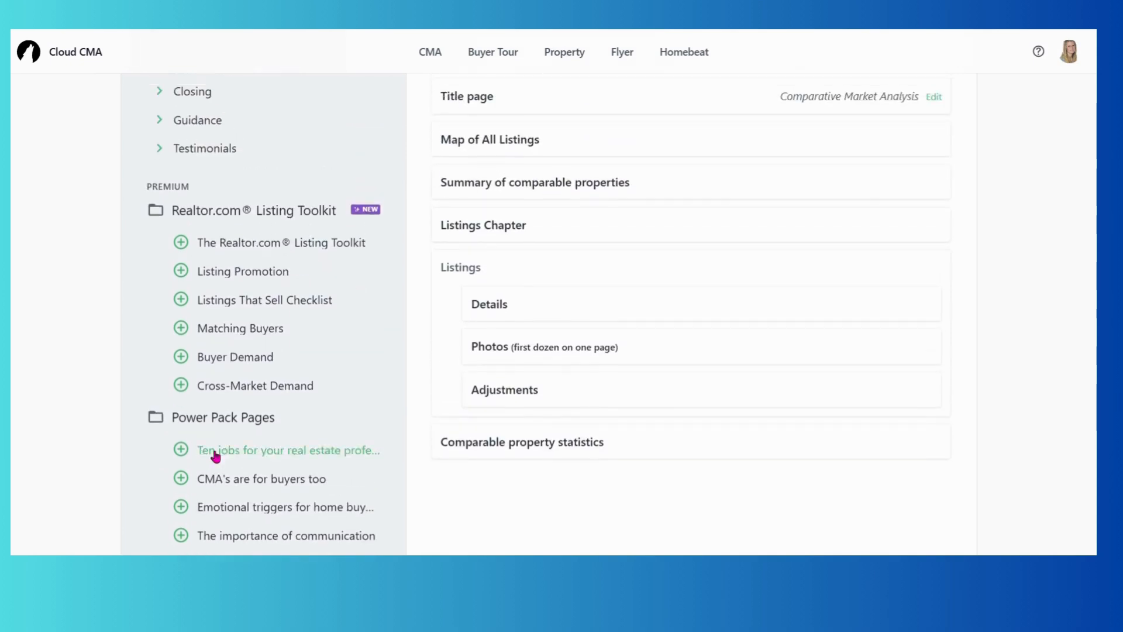
scroll(215, 455, up, 5)
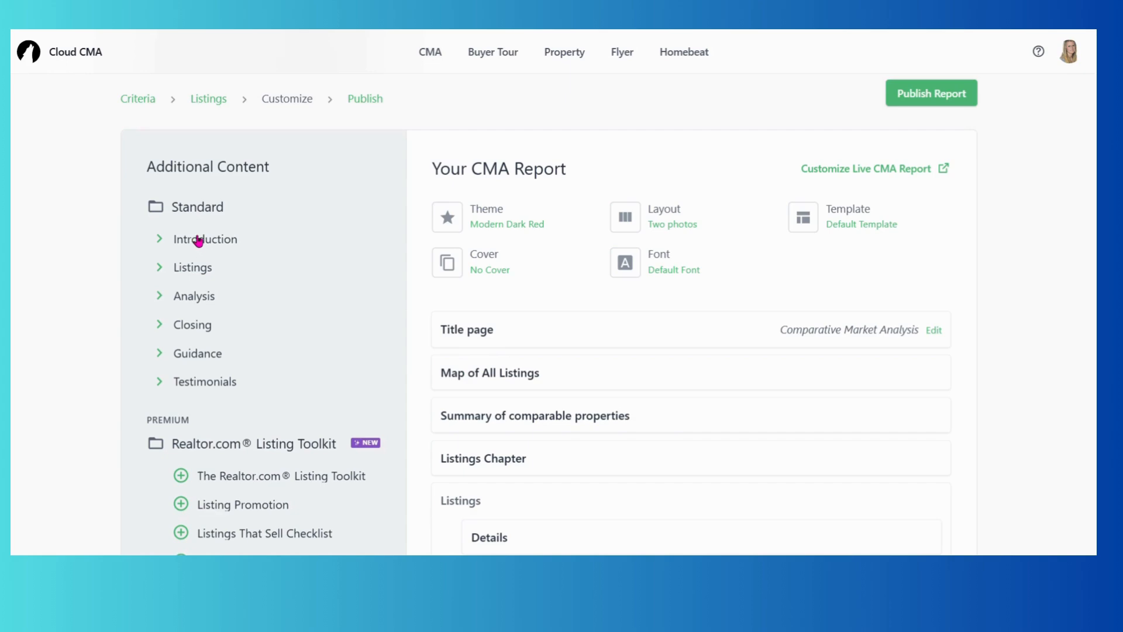
scroll(276, 503, down, 7)
scroll(278, 502, down, 4)
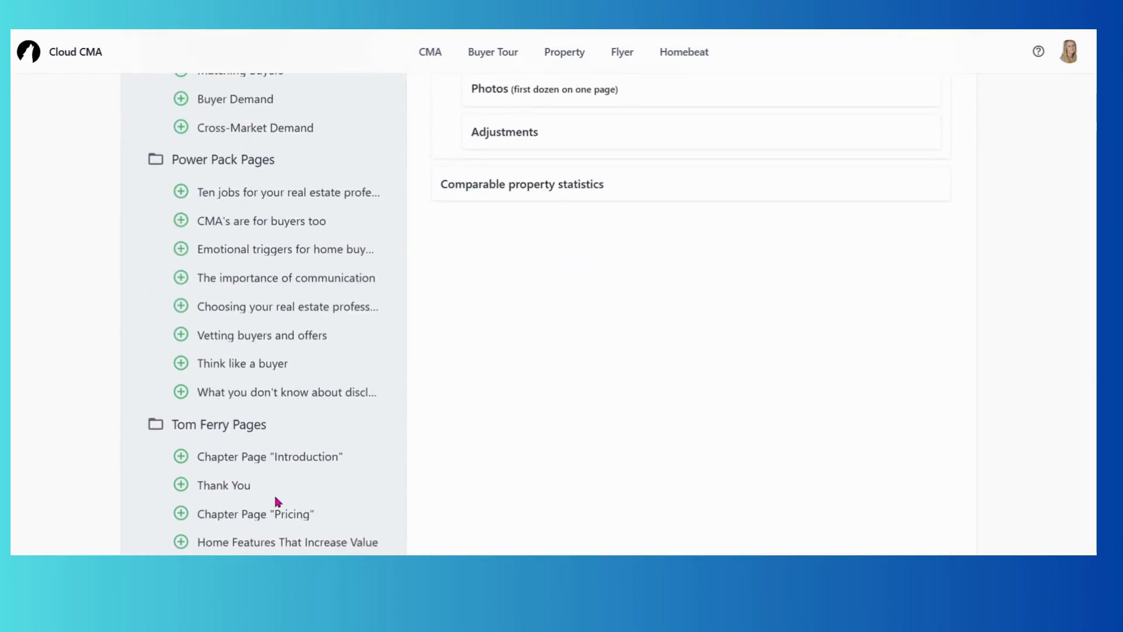
scroll(276, 502, up, 7)
scroll(276, 502, up, 4)
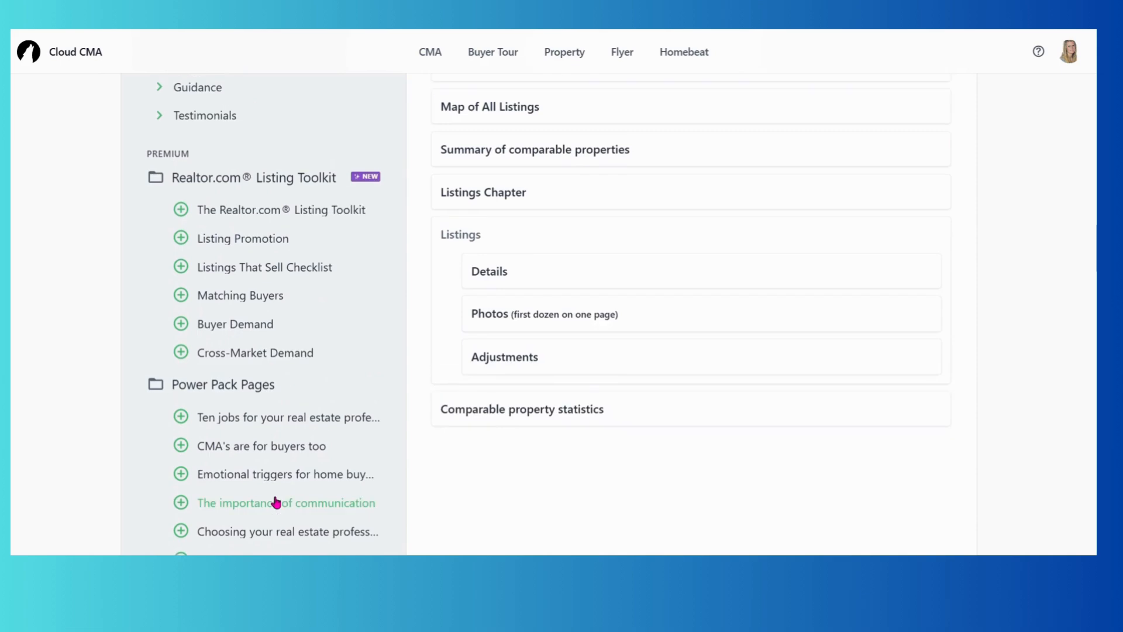
scroll(278, 502, up, 3)
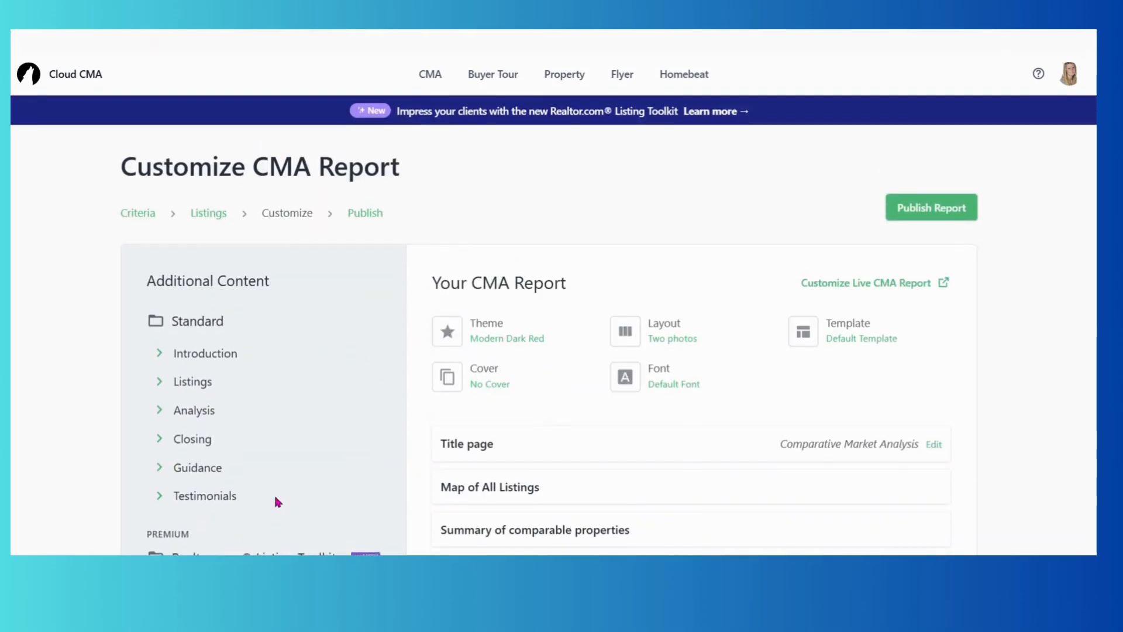
scroll(202, 375, down, 3)
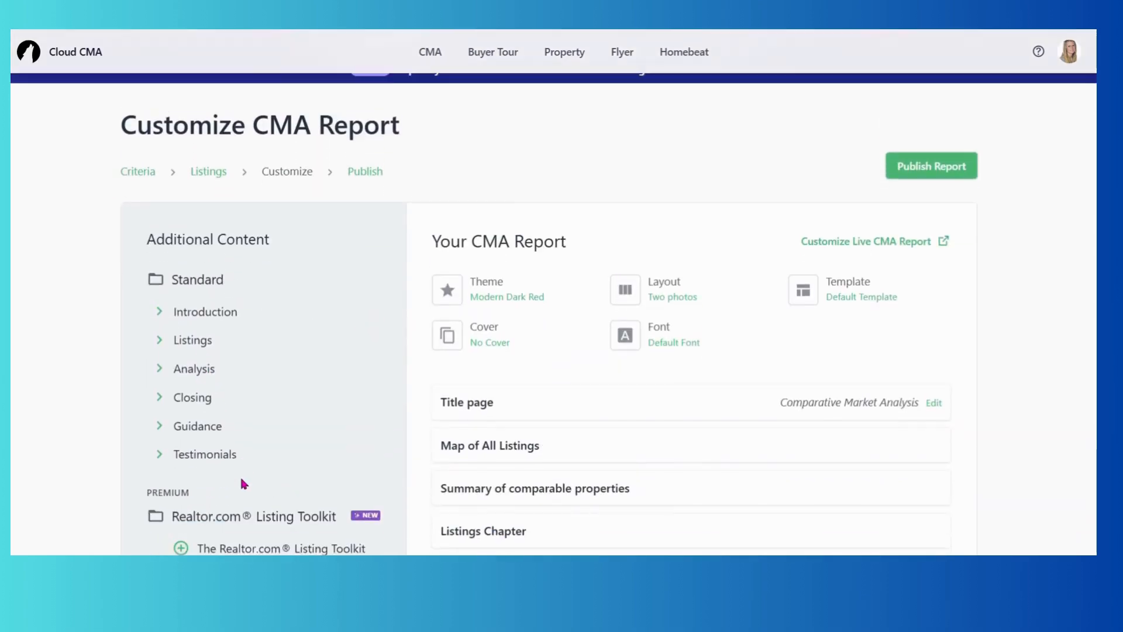
scroll(220, 403, down, 2)
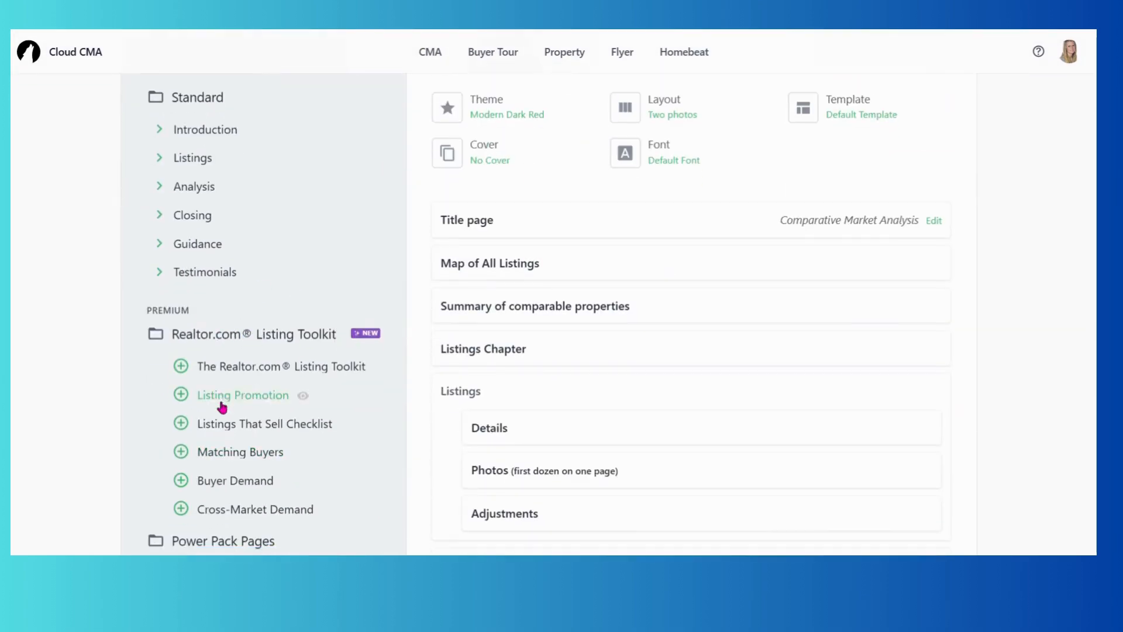
scroll(220, 397, up, 5)
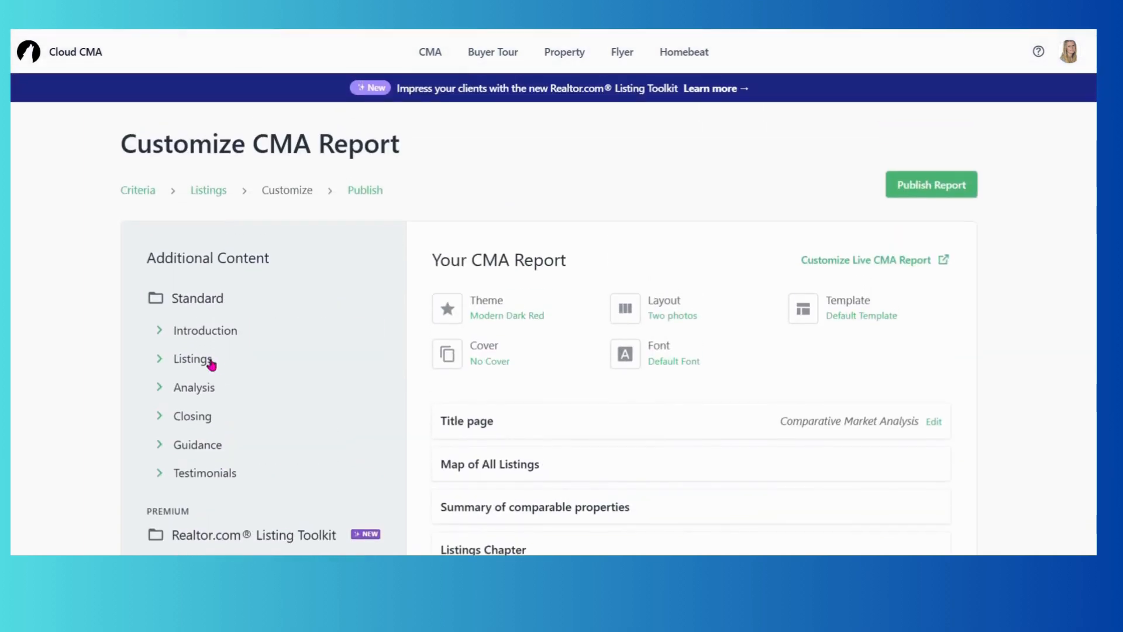
Expand Listings and Analysis, then scroll the outline past Details, Photos and Adjustments.
click(209, 359)
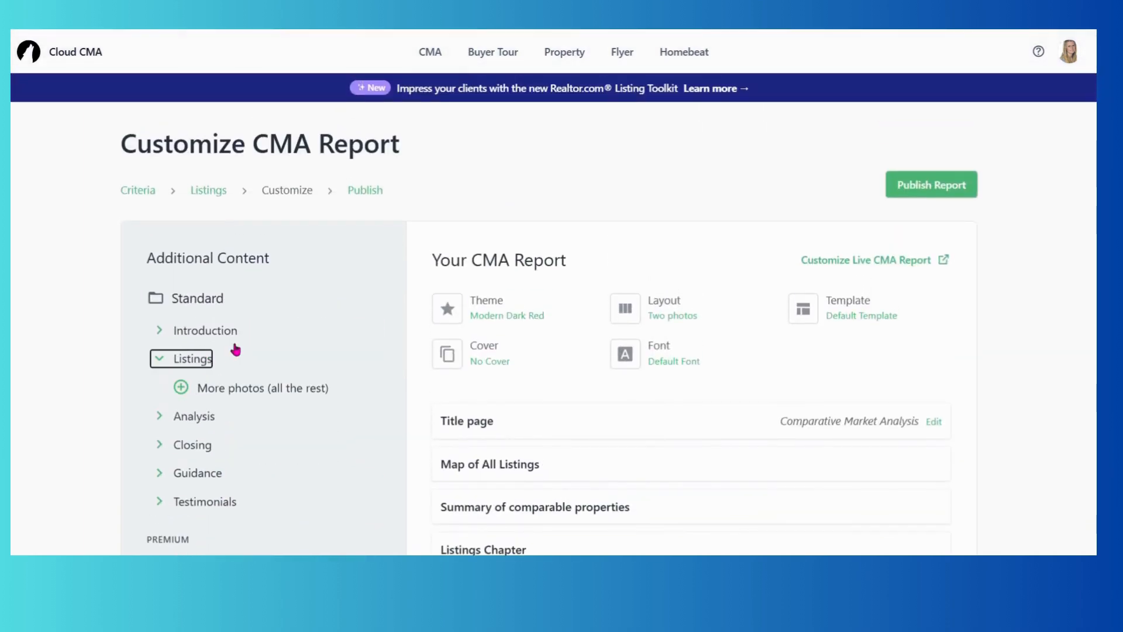
click(185, 418)
scroll(221, 355, down, 2)
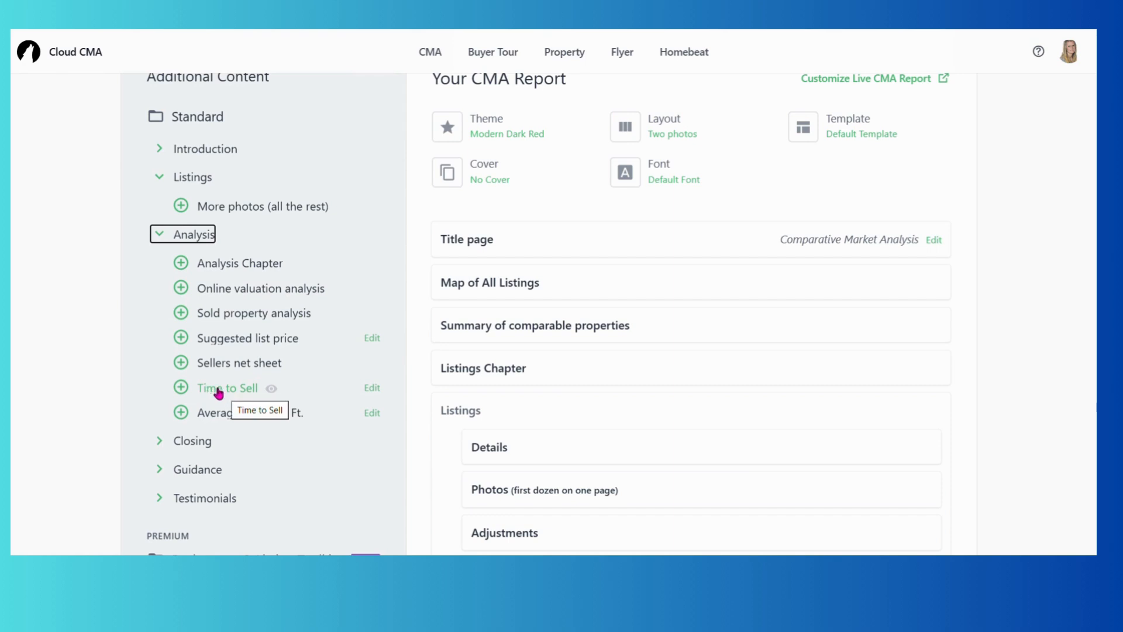
scroll(278, 316, down, 2)
scroll(278, 321, down, 4)
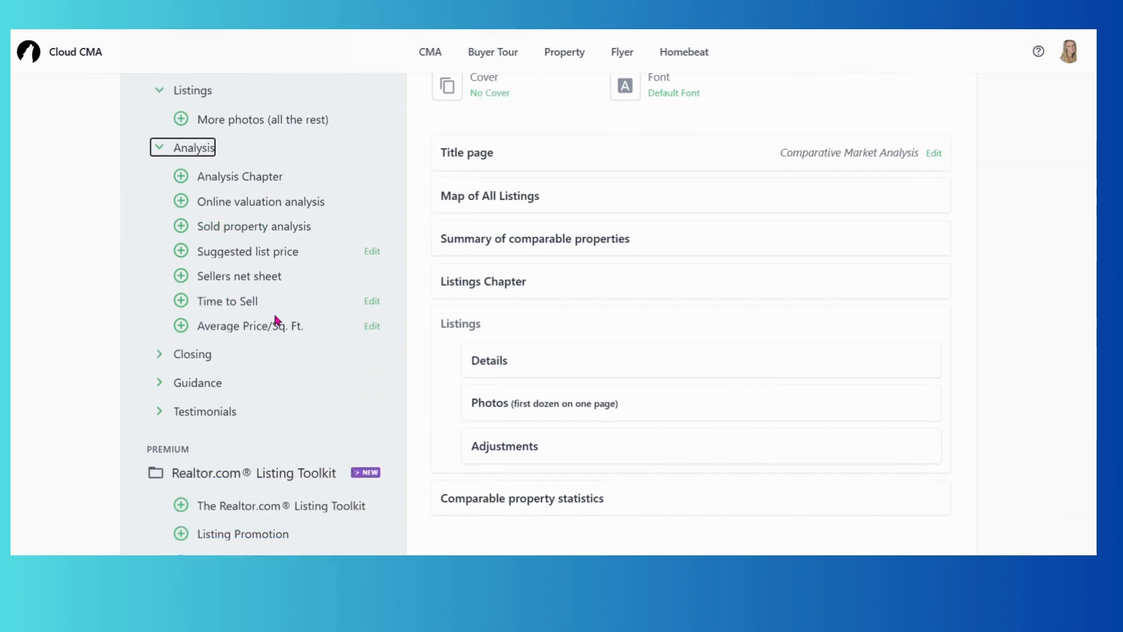
scroll(278, 318, down, 6)
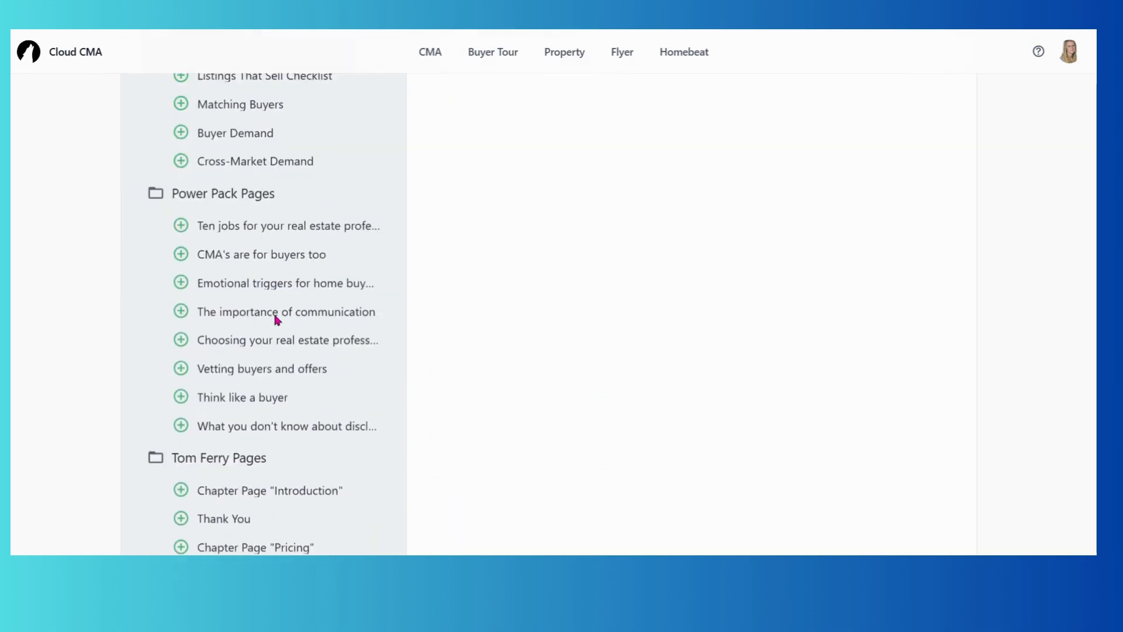
scroll(276, 321, up, 15)
scroll(277, 318, down, 4)
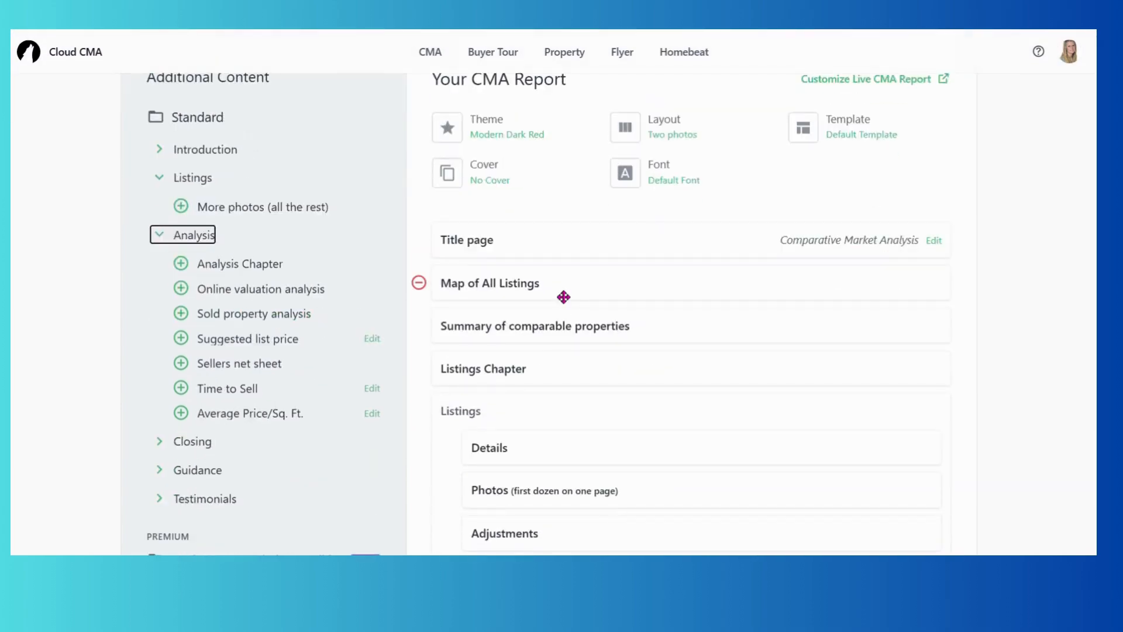
scroll(565, 296, down, 2)
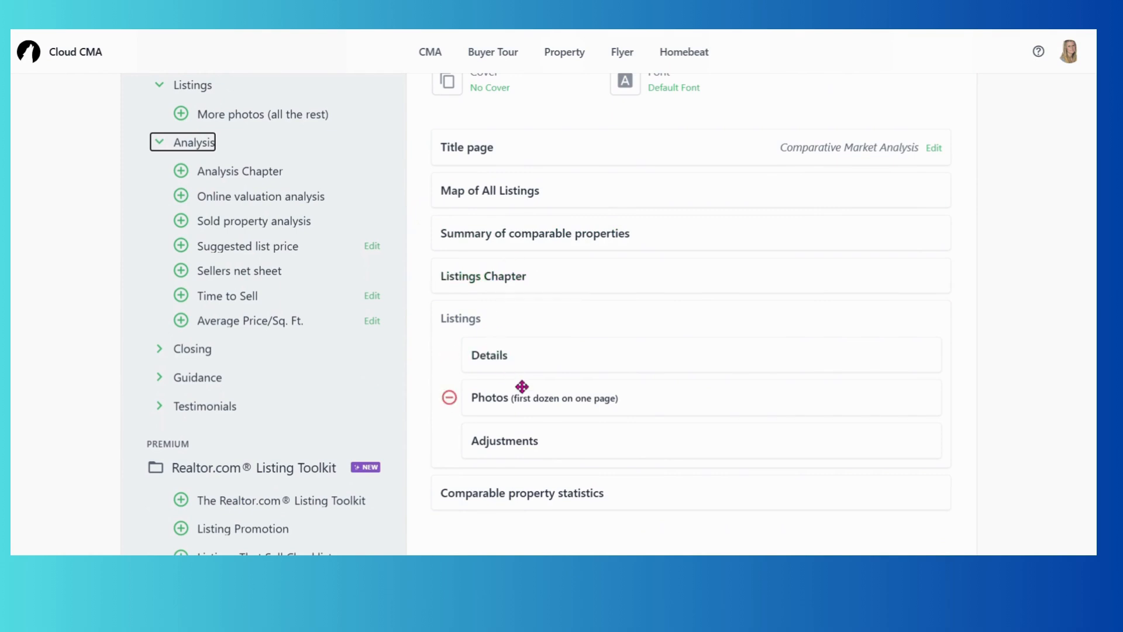
scroll(524, 445, down, 1)
scroll(525, 446, down, 2)
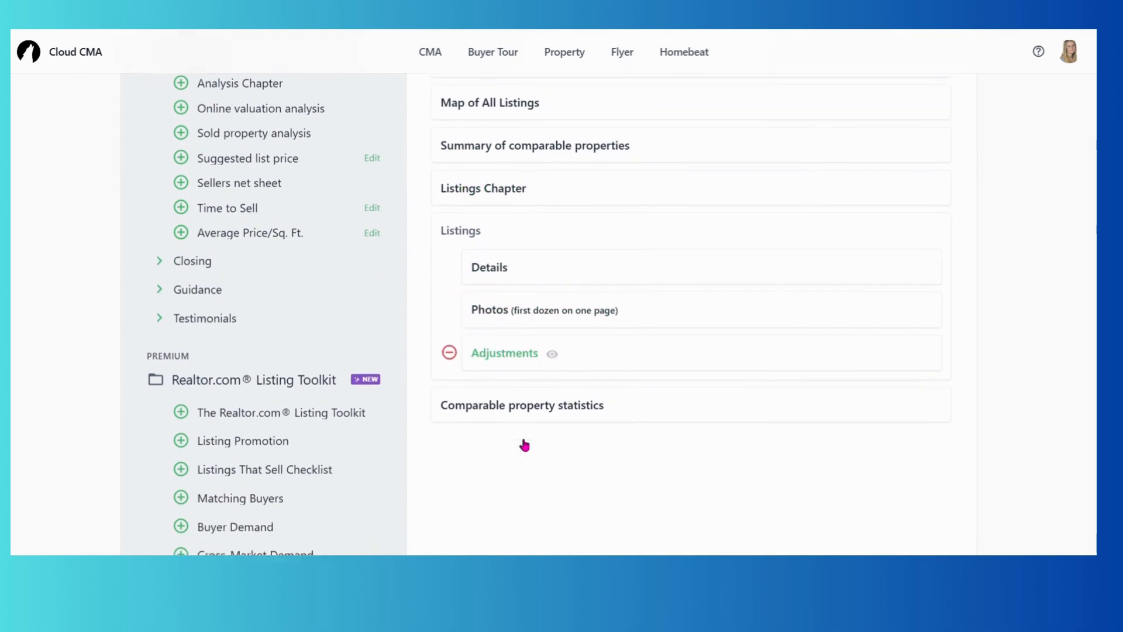
scroll(524, 445, down, 15)
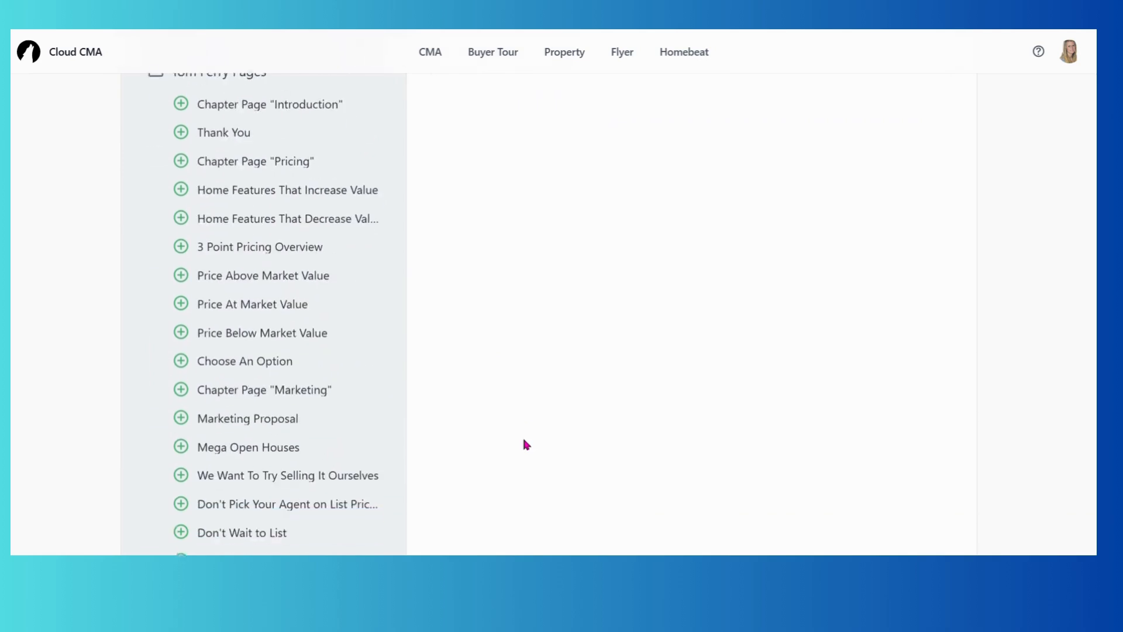
click(563, 517)
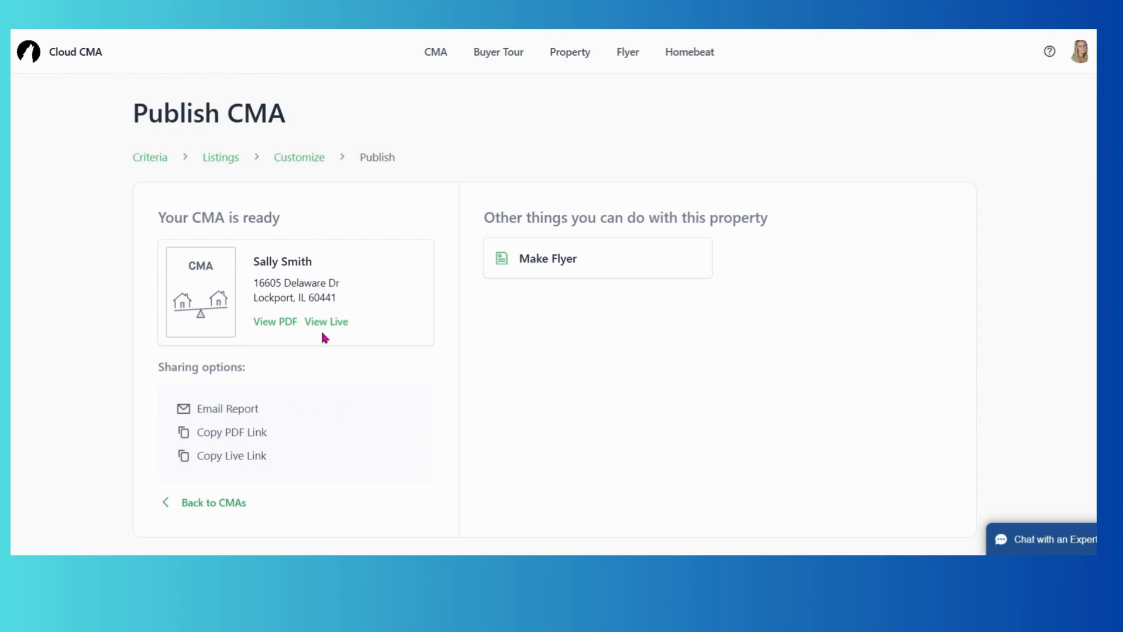
click(285, 323)
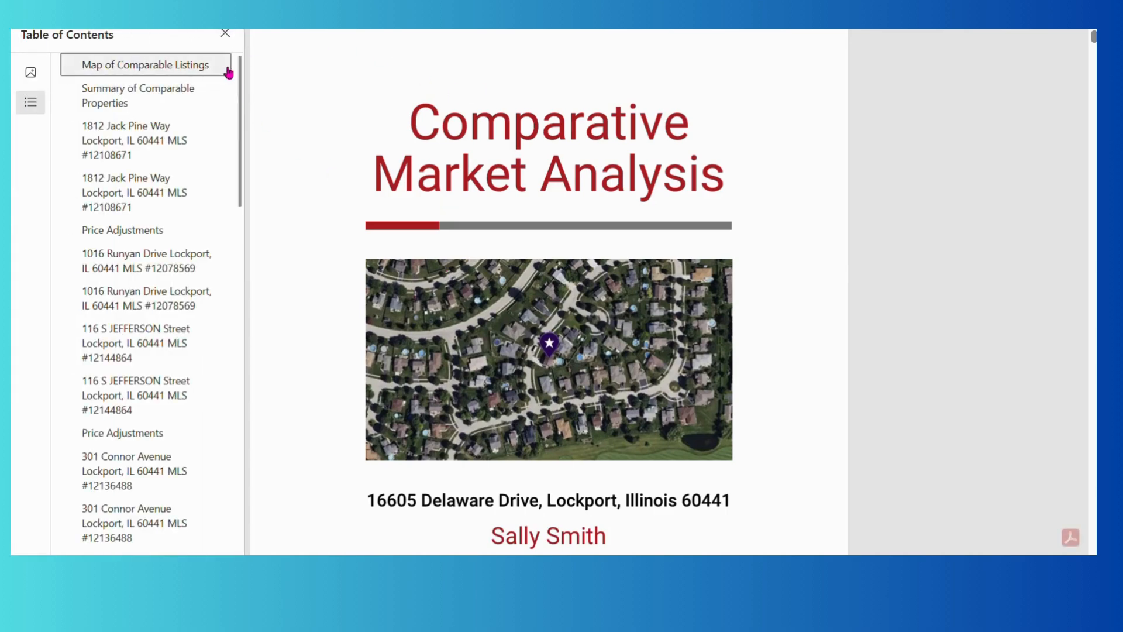
click(225, 33)
scroll(384, 293, down, 1)
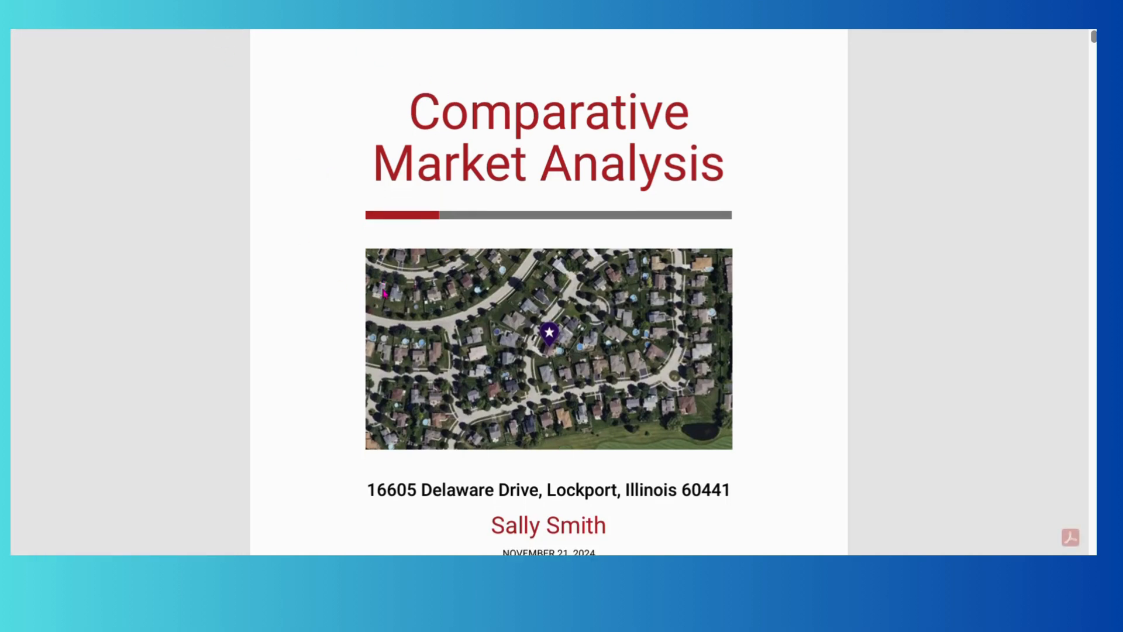
scroll(384, 294, down, 2)
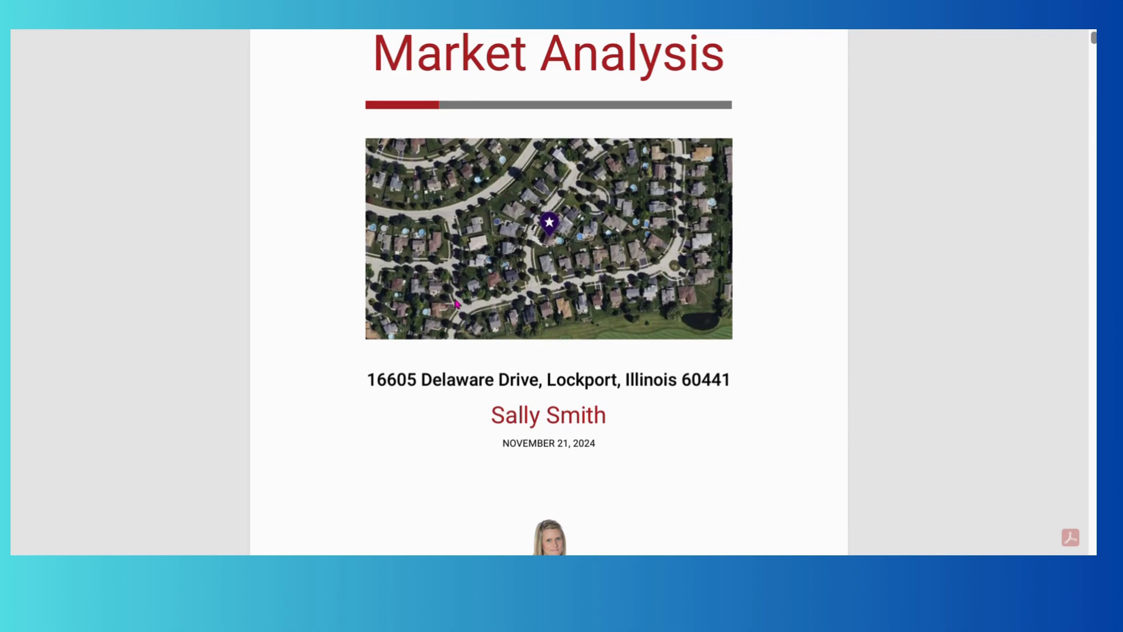
scroll(457, 303, down, 10)
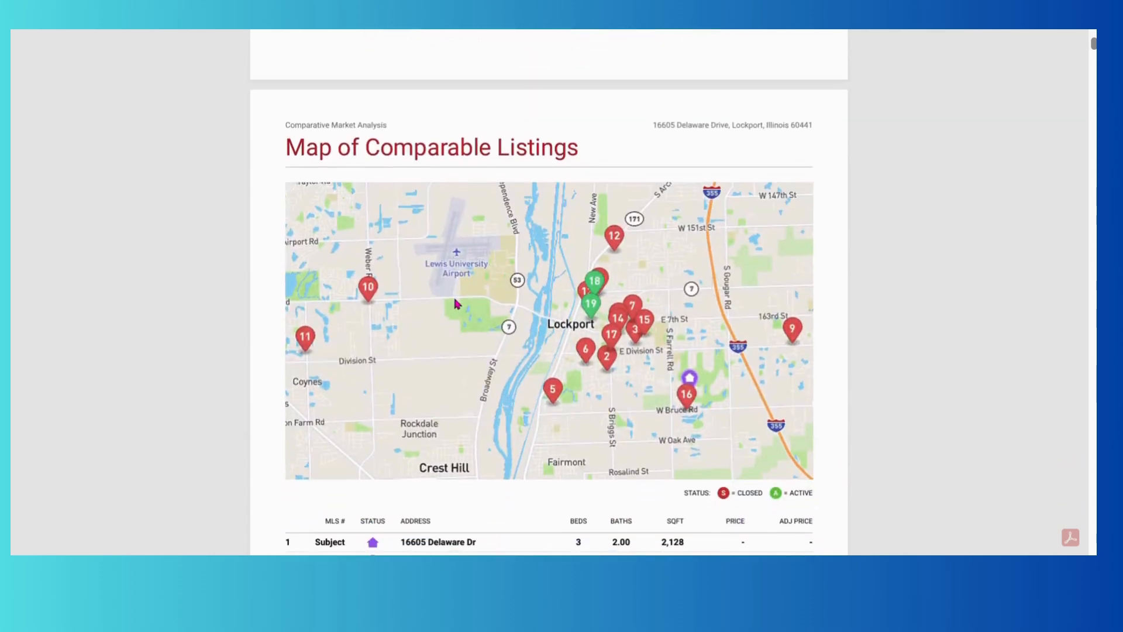
scroll(455, 301, down, 2)
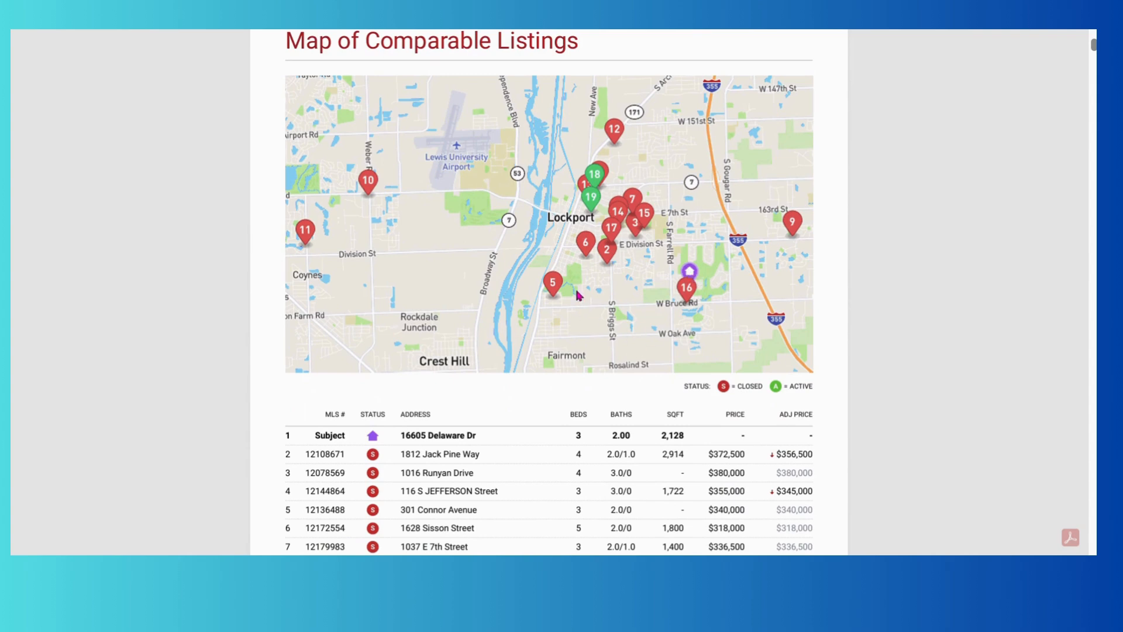
scroll(577, 295, down, 3)
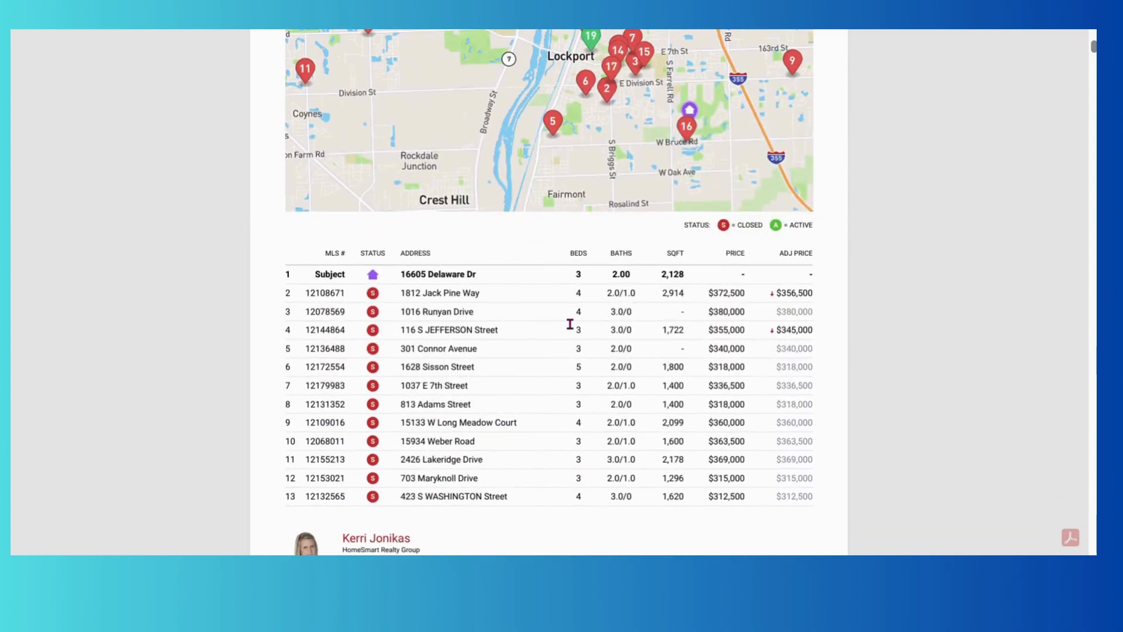
scroll(570, 324, down, 10)
scroll(569, 324, down, 10)
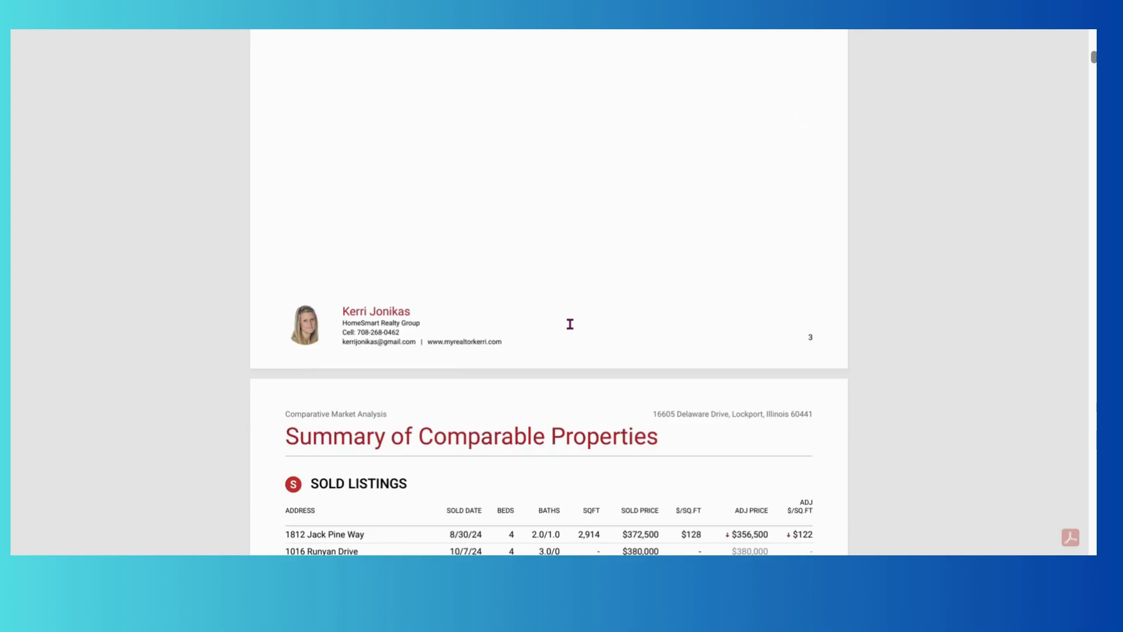
scroll(570, 324, down, 1)
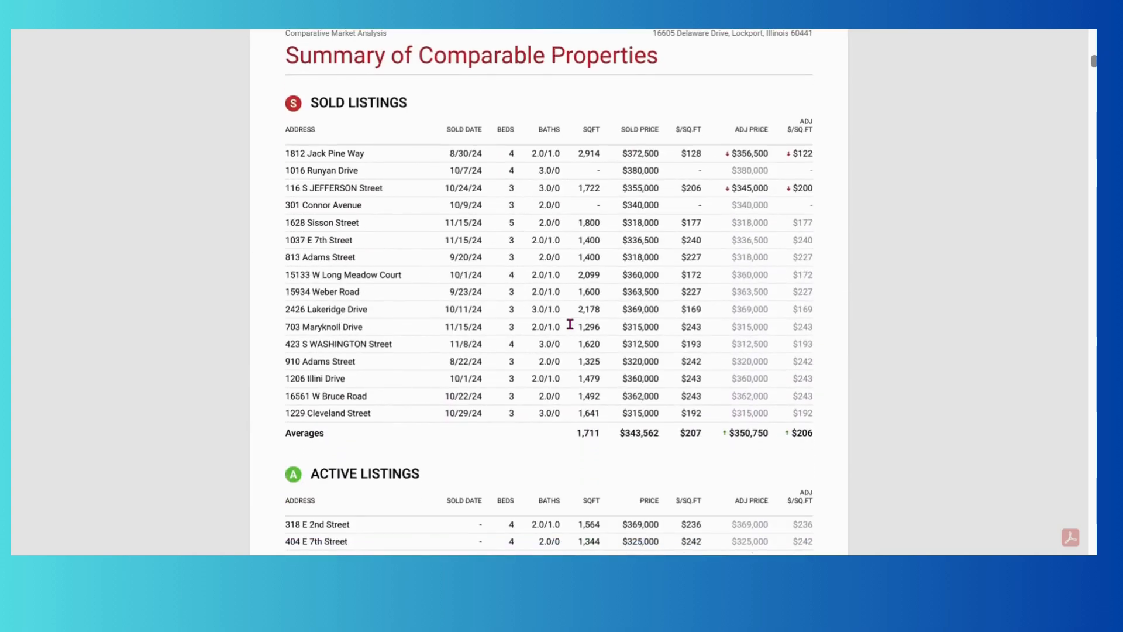
scroll(569, 324, down, 15)
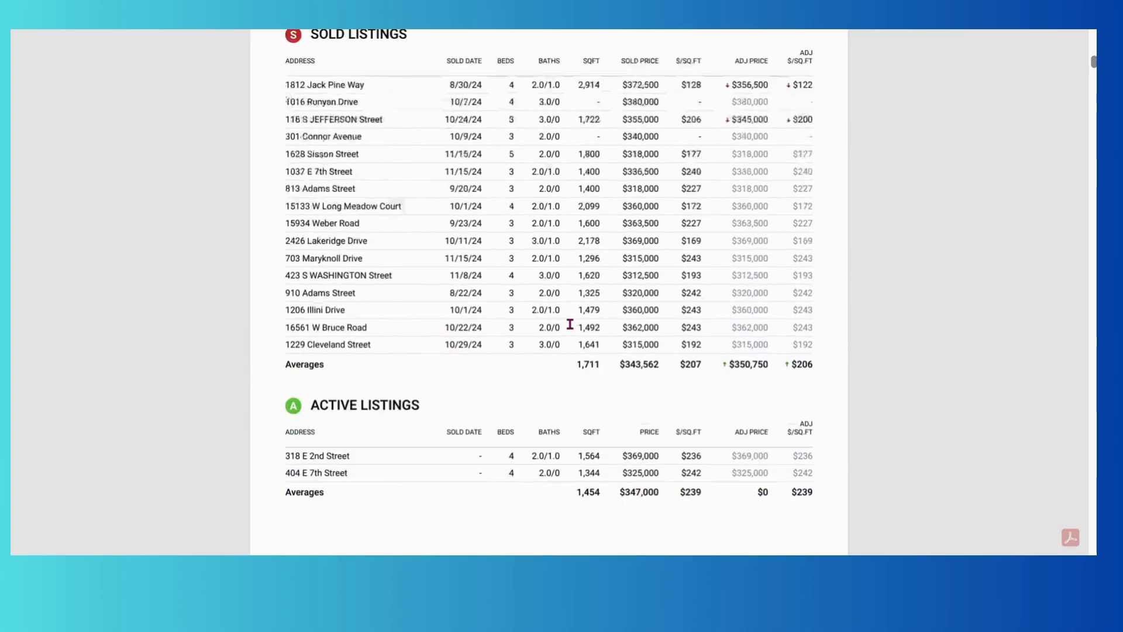
scroll(569, 324, down, 15)
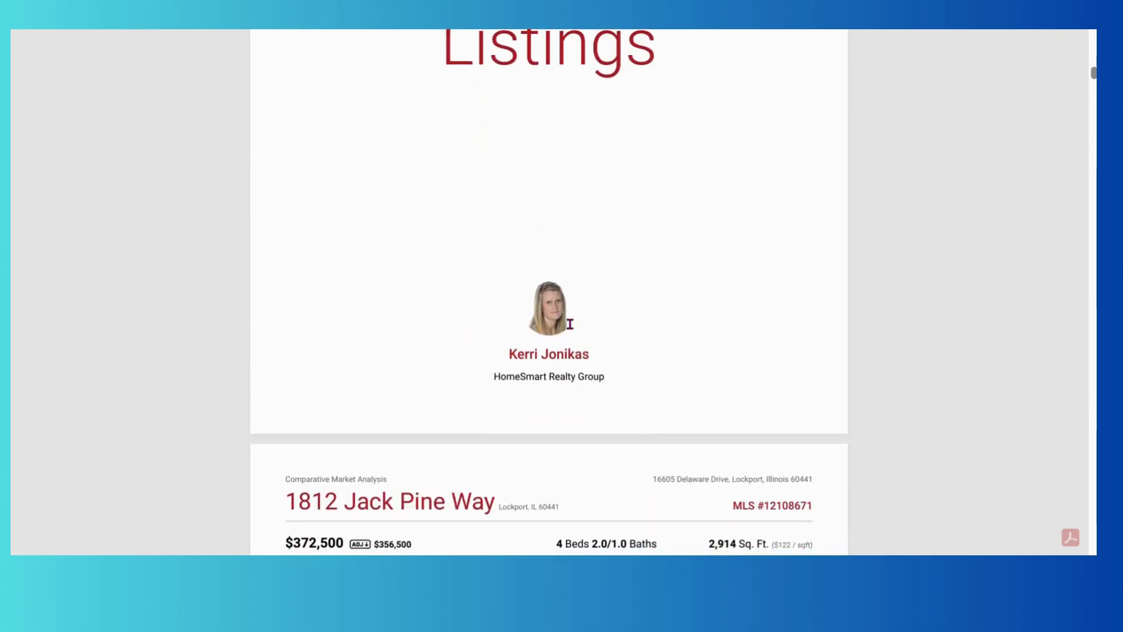
scroll(569, 324, down, 1)
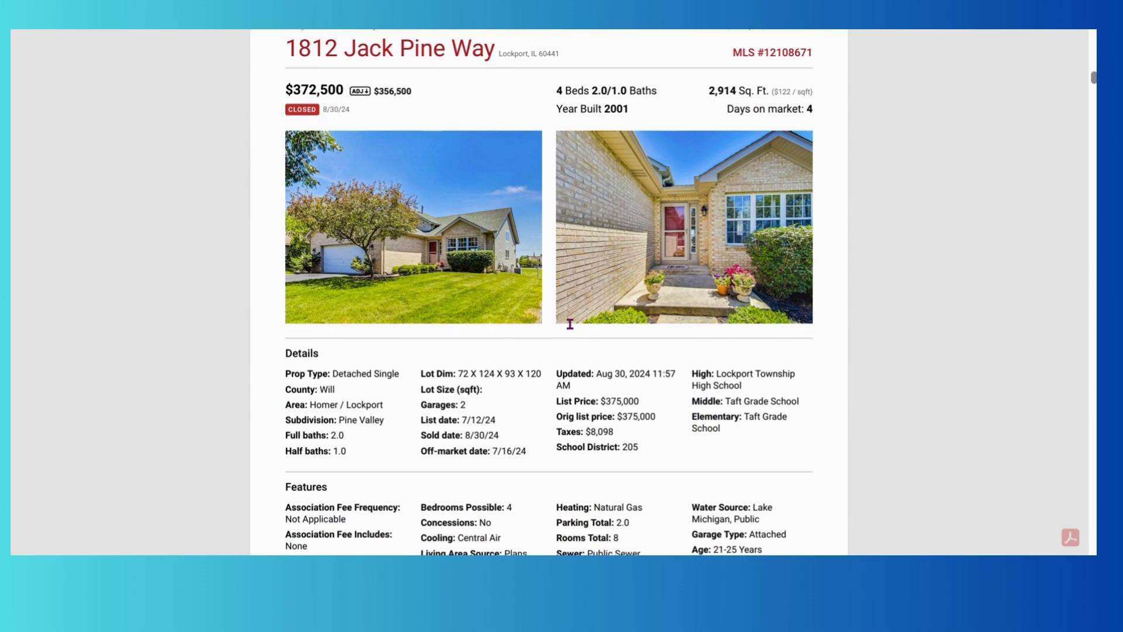
scroll(570, 324, up, 1)
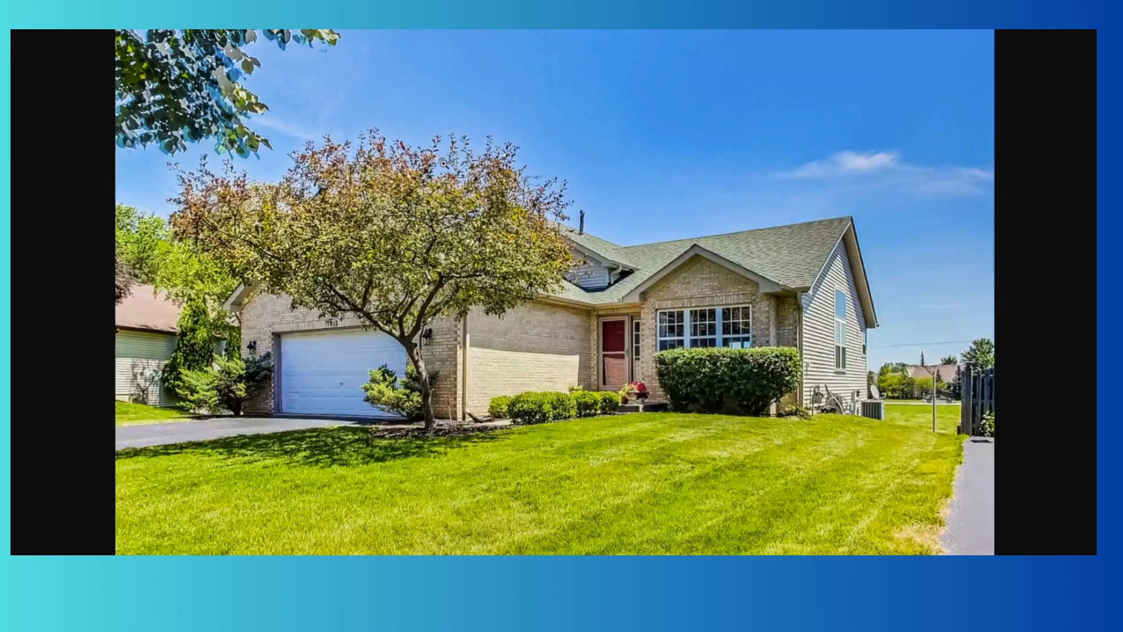
click(417, 249)
click(974, 276)
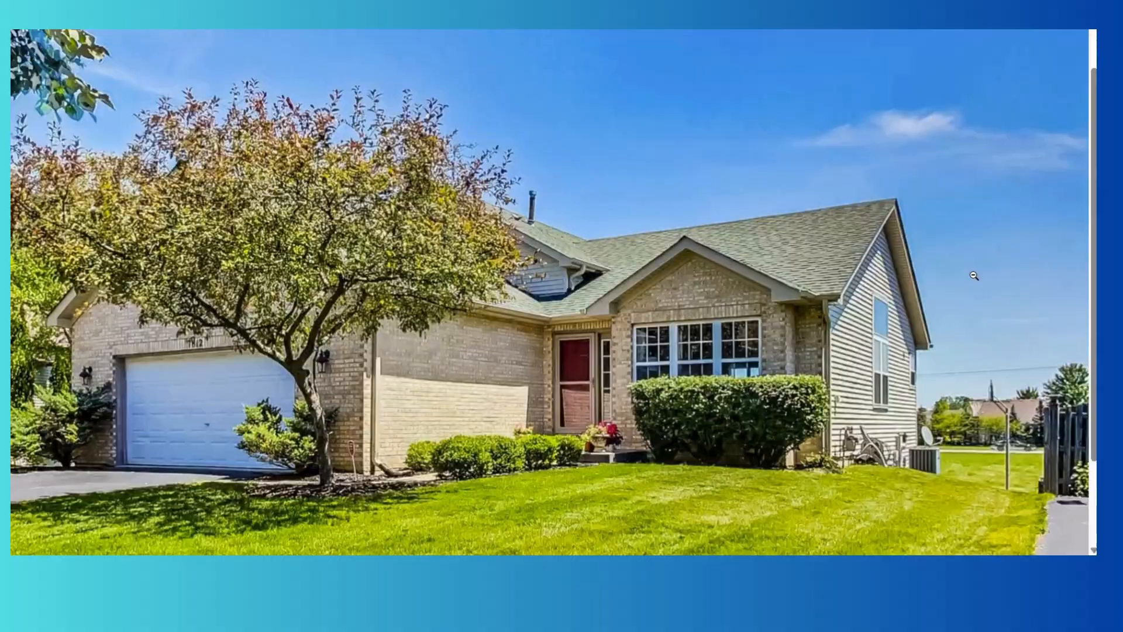
click(974, 275)
click(973, 276)
click(970, 274)
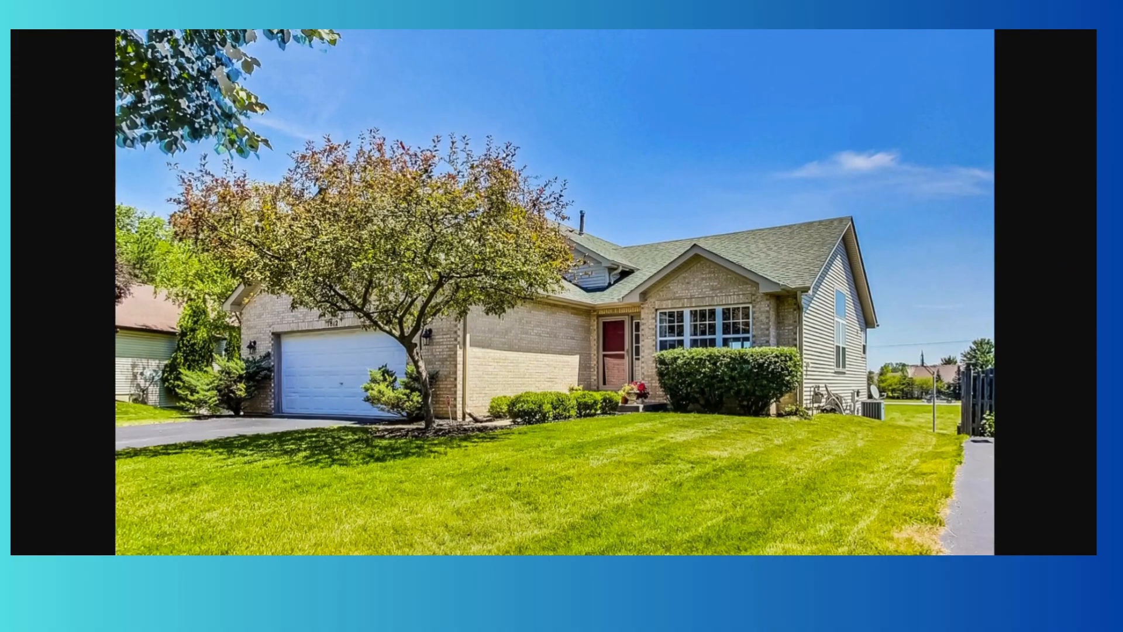
click(398, 260)
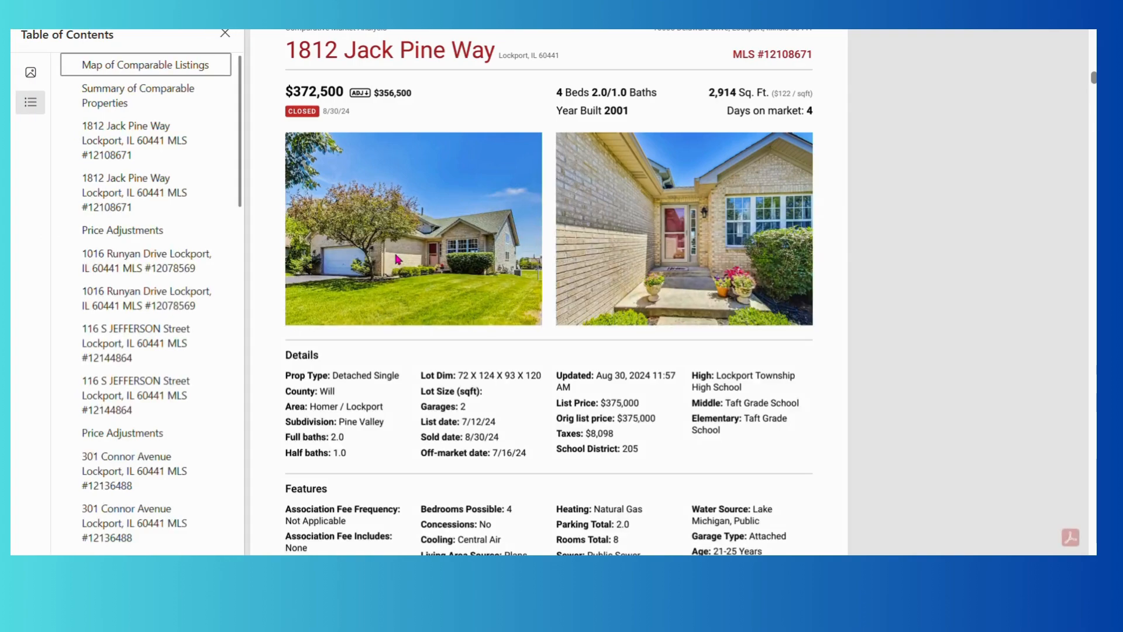
Hide the table of contents and scroll to the $356,500 Price Adjustments page.
click(224, 34)
scroll(596, 335, down, 20)
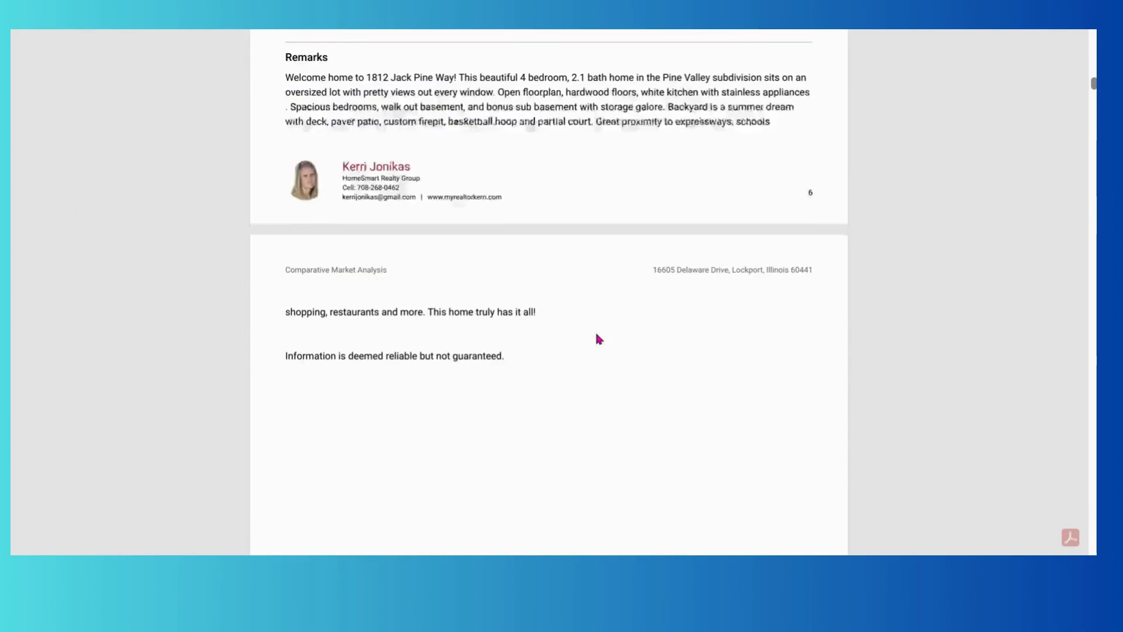
scroll(596, 338, down, 7)
Scroll through the remaining listing pages to Comparable Property Statistics: 16 sold averaging $343,562.
scroll(596, 337, up, 16)
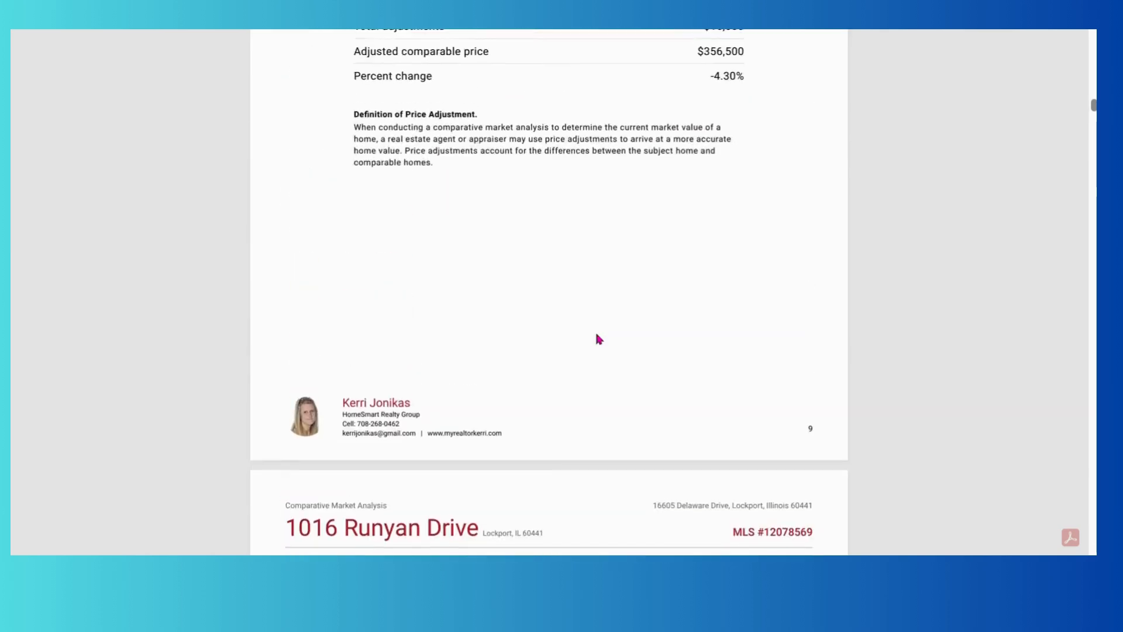
scroll(596, 337, down, 1)
scroll(596, 334, down, 1)
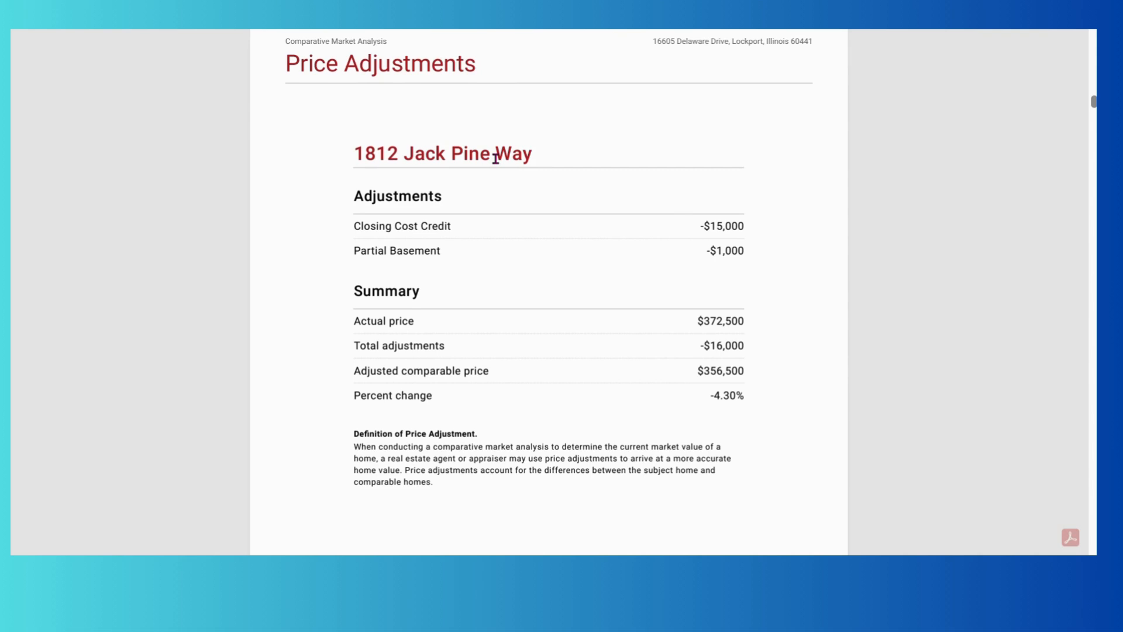
scroll(495, 159, down, 10)
scroll(495, 158, down, 20)
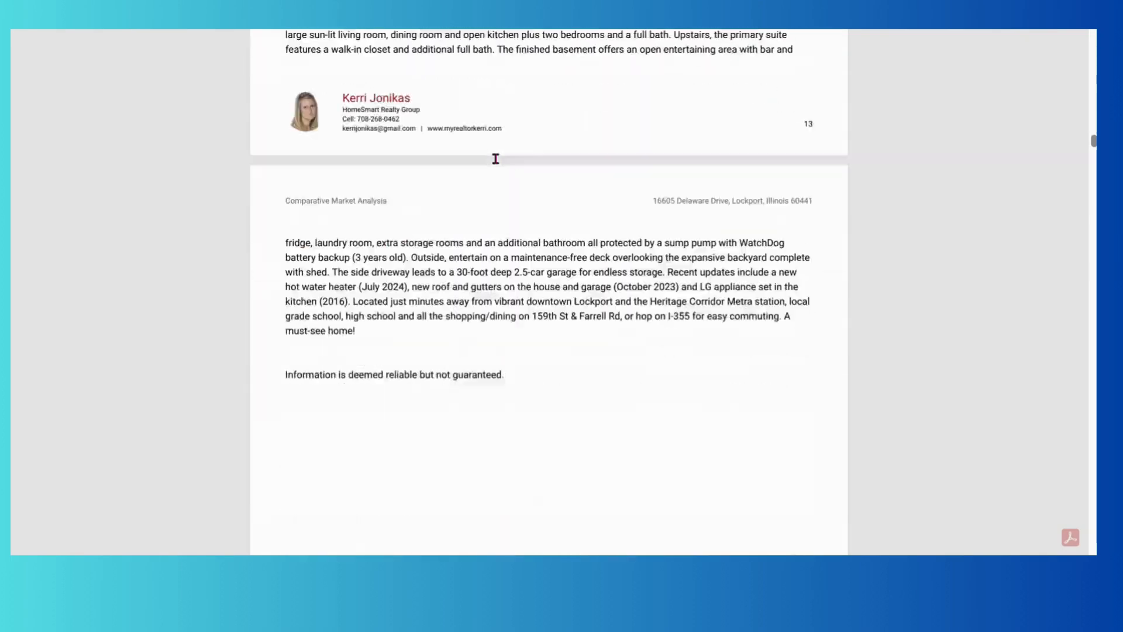
scroll(495, 158, down, 20)
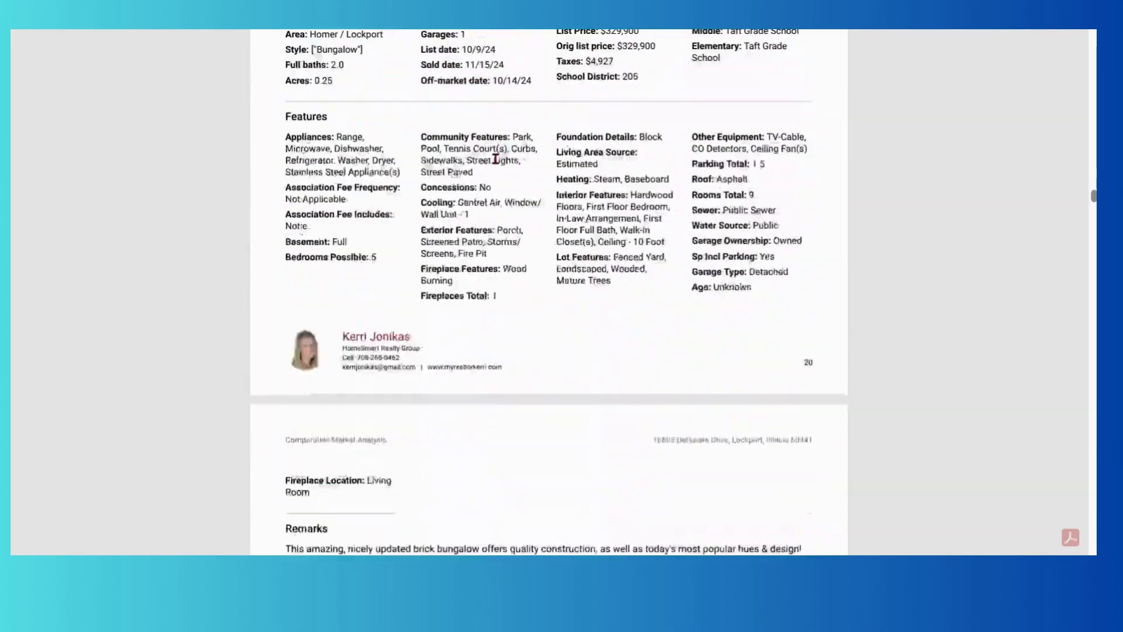
scroll(496, 158, down, 20)
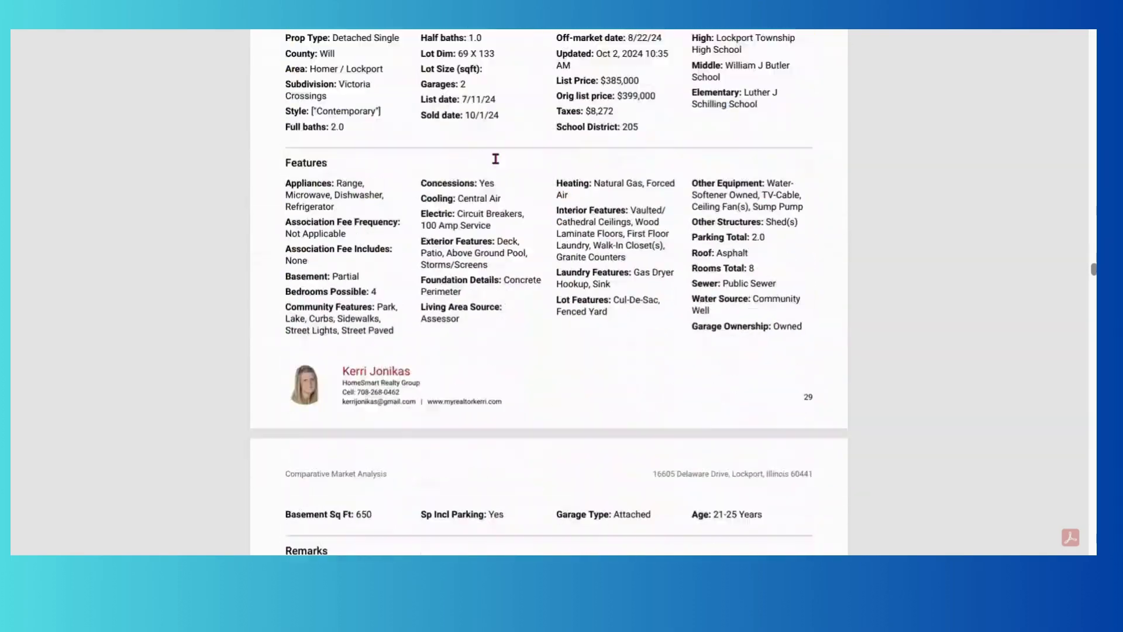
scroll(495, 158, down, 20)
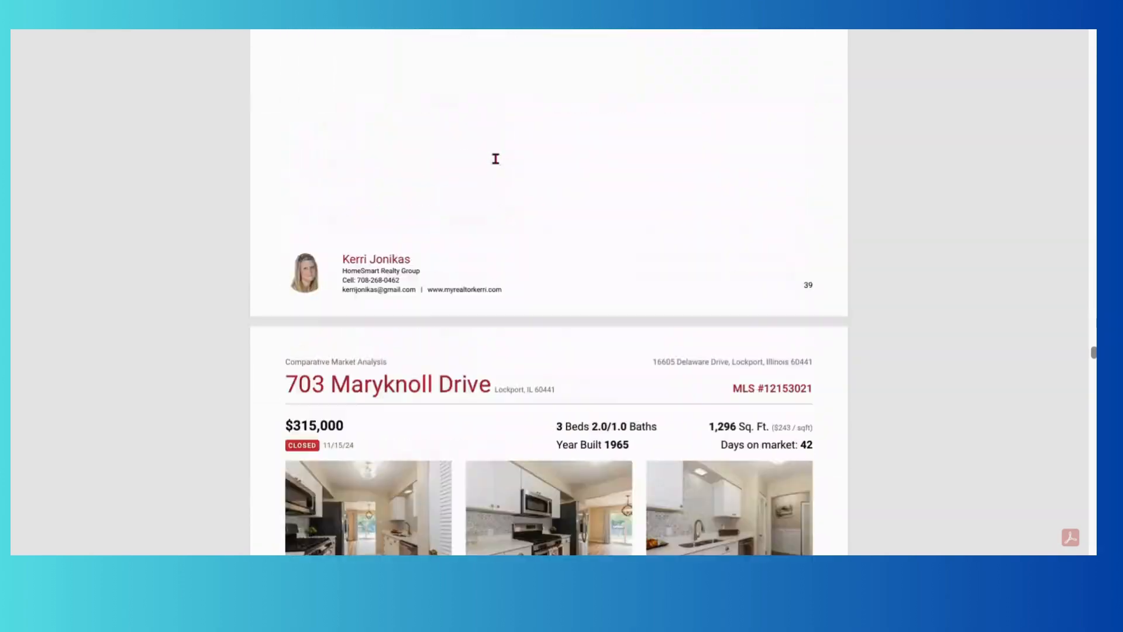
scroll(496, 158, down, 20)
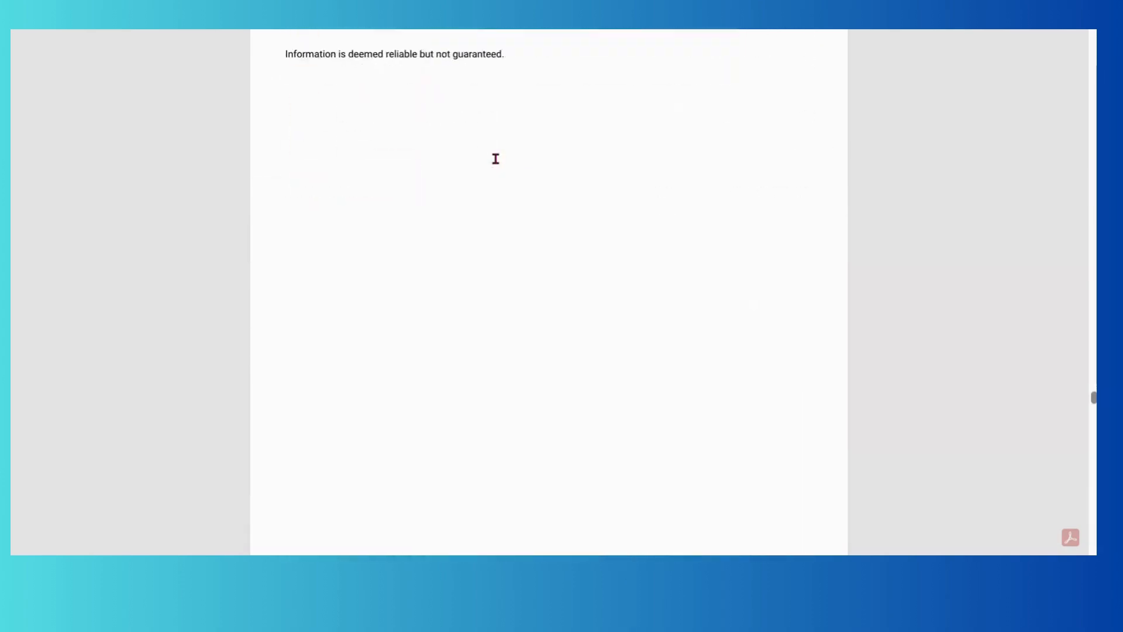
scroll(496, 159, down, 20)
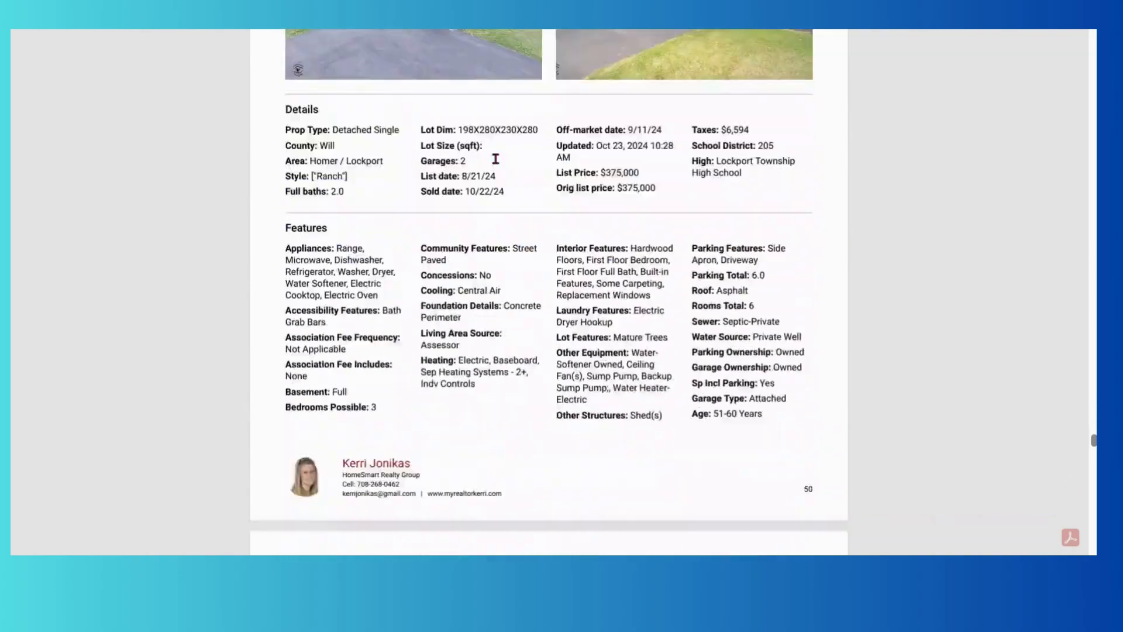
scroll(496, 159, down, 20)
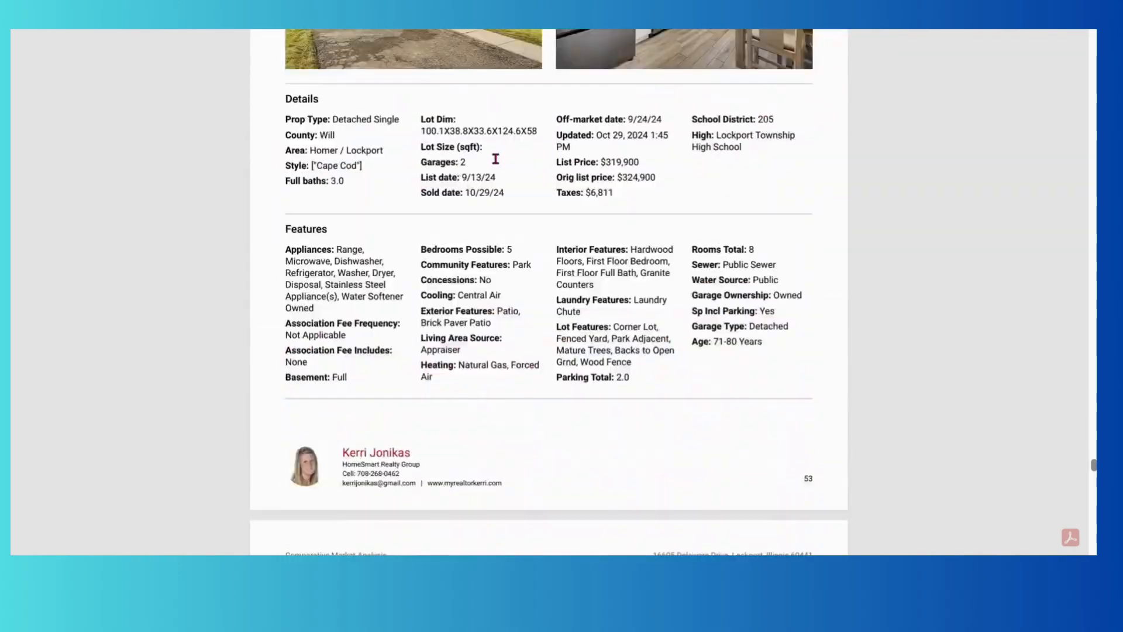
scroll(496, 158, down, 20)
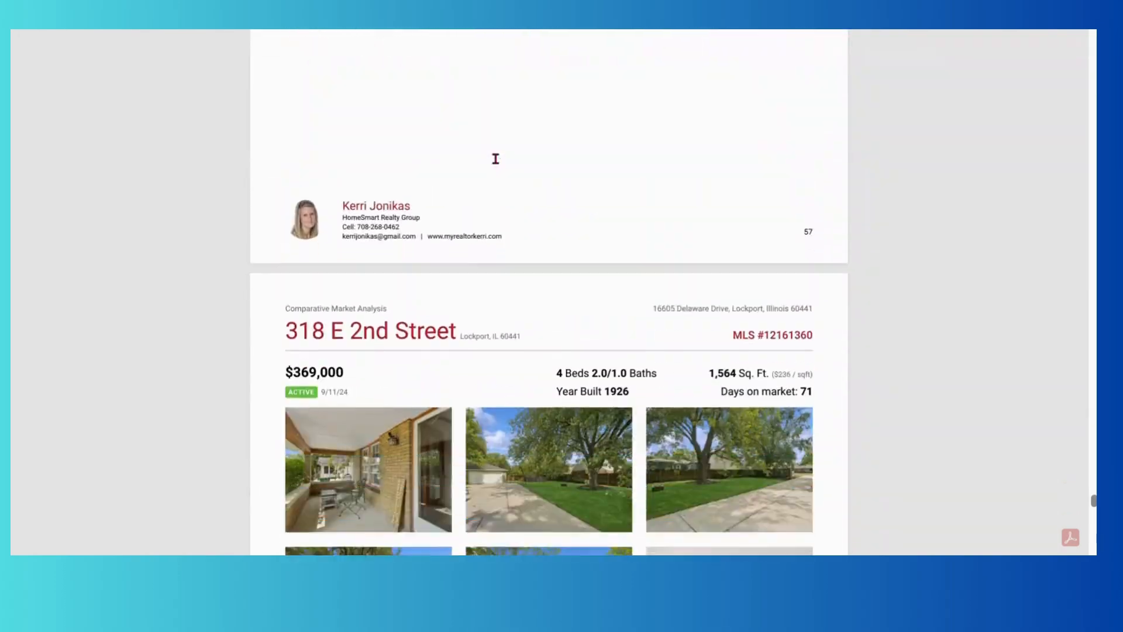
scroll(495, 159, down, 20)
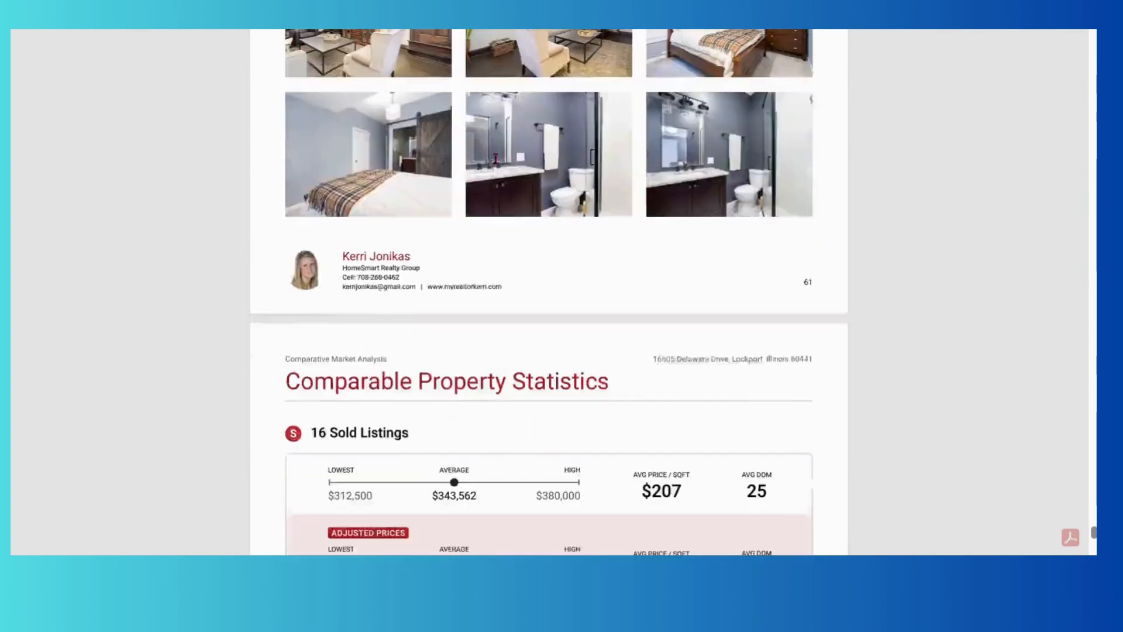
scroll(495, 158, up, 5)
scroll(495, 158, down, 1)
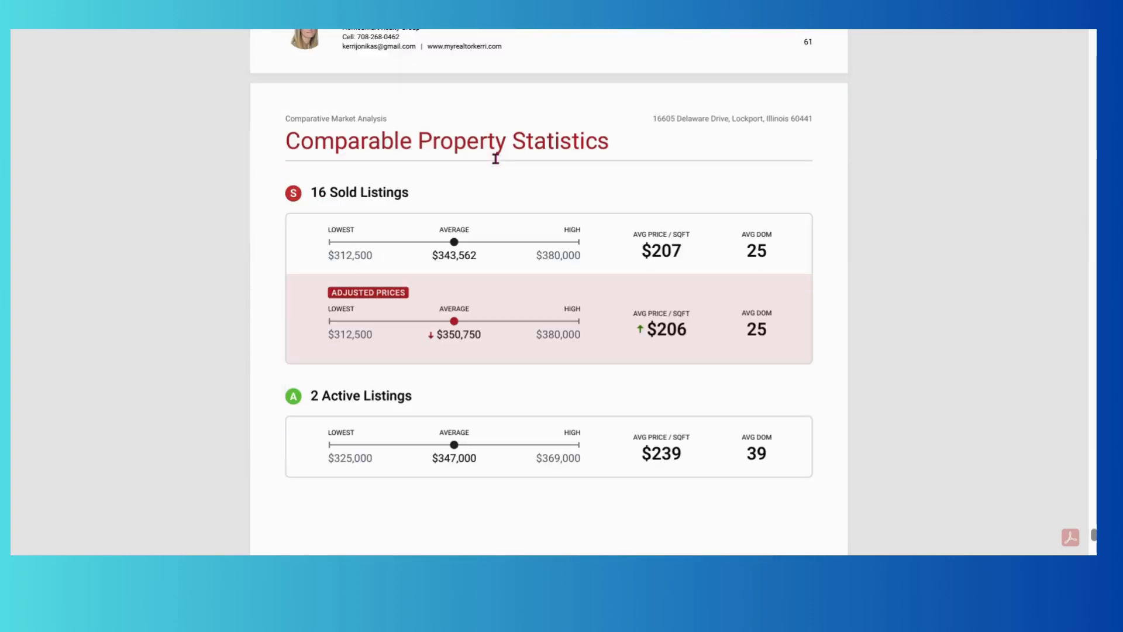
scroll(496, 159, down, 3)
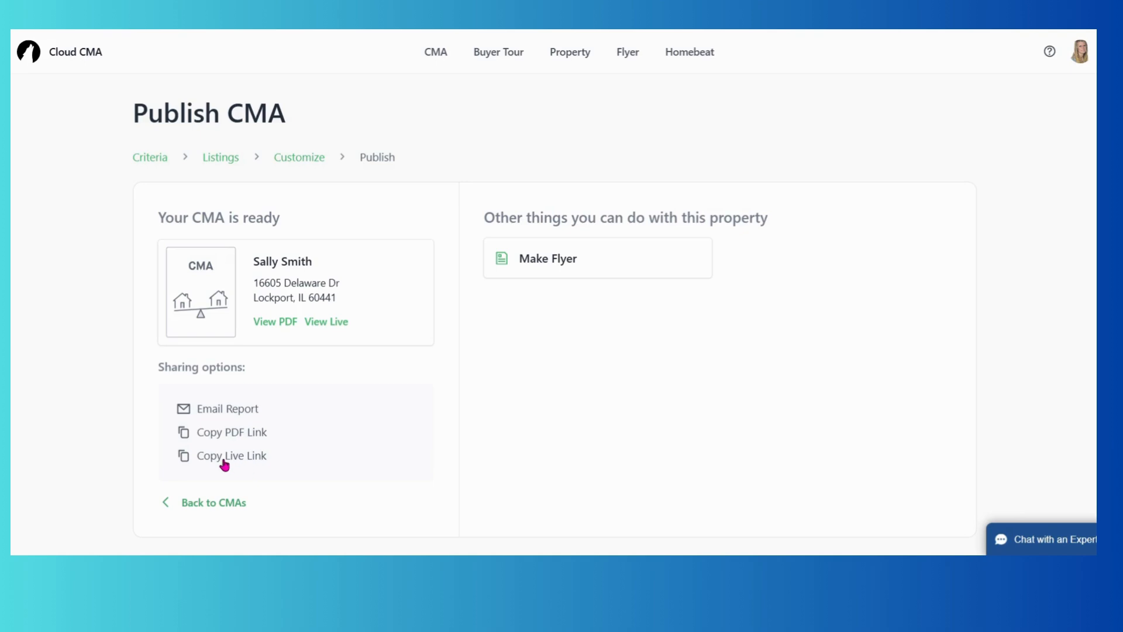
click(225, 461)
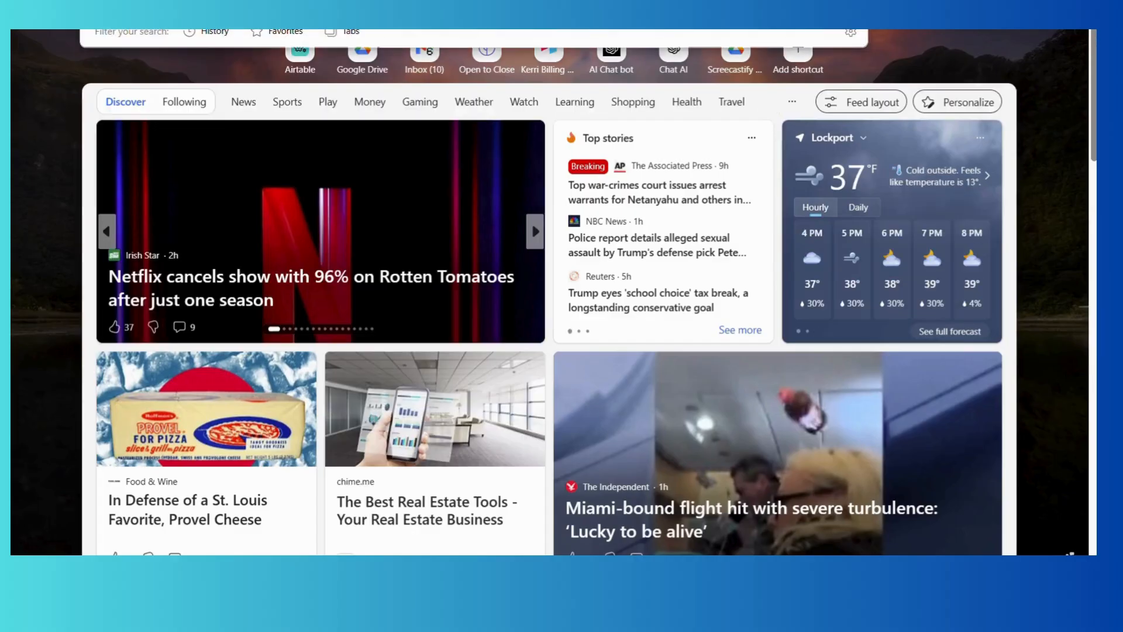
Load the pasted live presentation link in a new Edge tab.
key(Return)
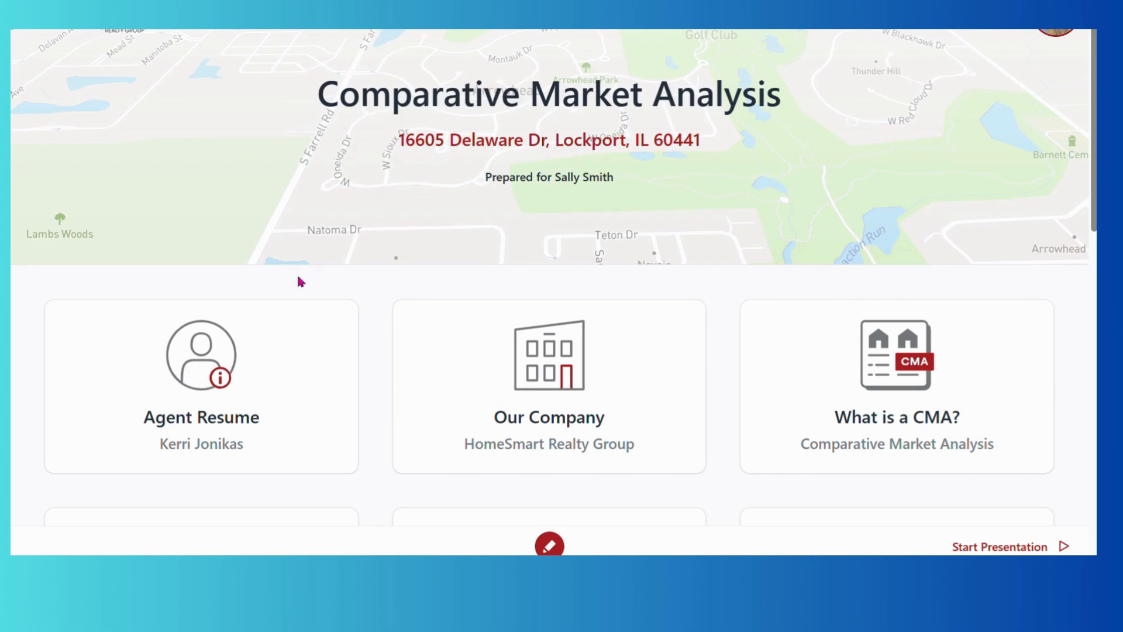
Scroll through the overview cards showing 18 comps, $341,938 average pricing and 25 days to sell.
scroll(277, 282, down, 1)
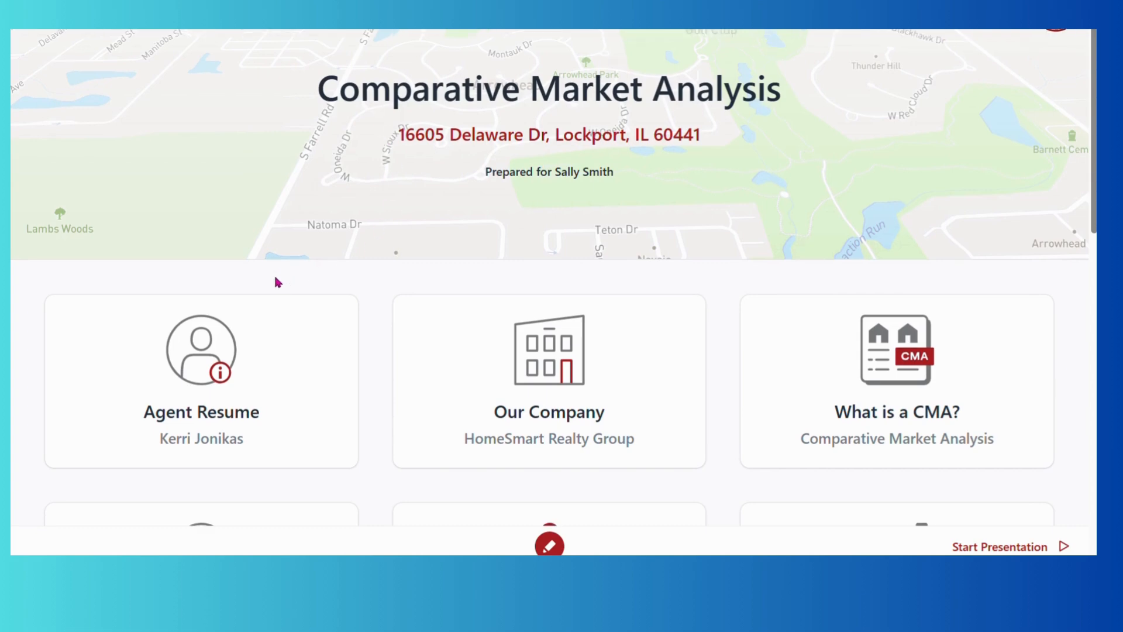
scroll(277, 282, down, 3)
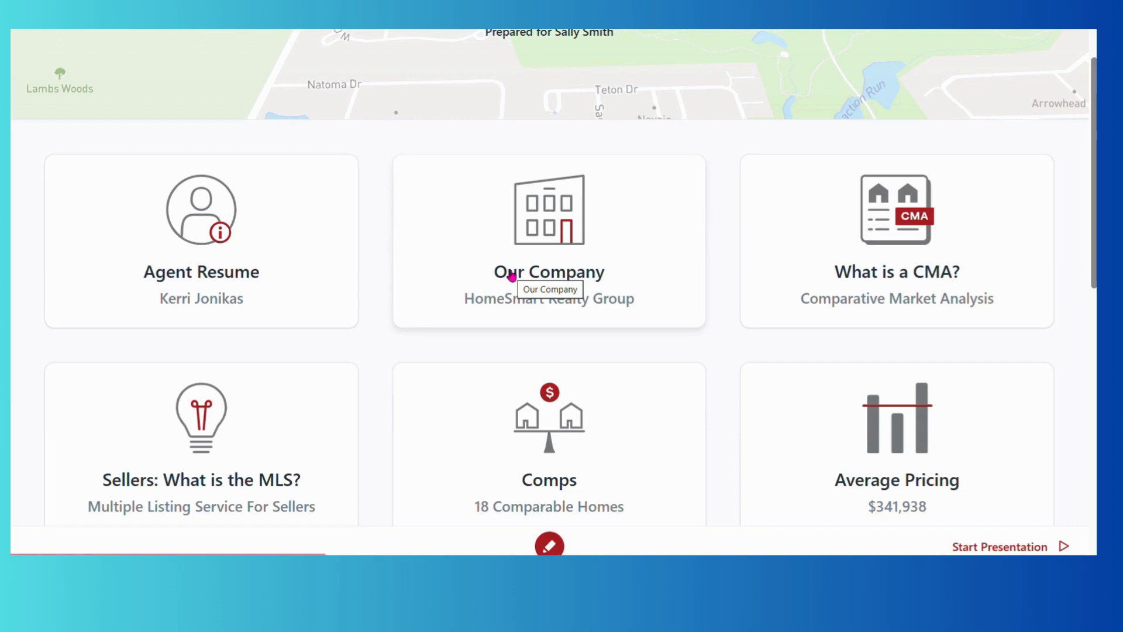
scroll(512, 276, down, 1)
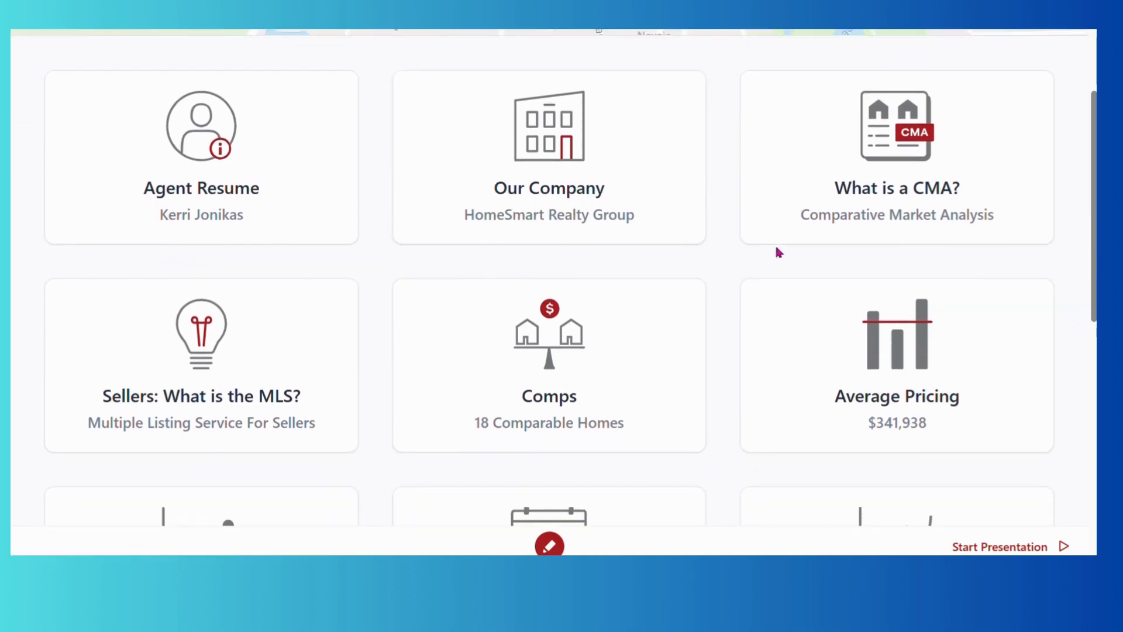
scroll(173, 334, down, 1)
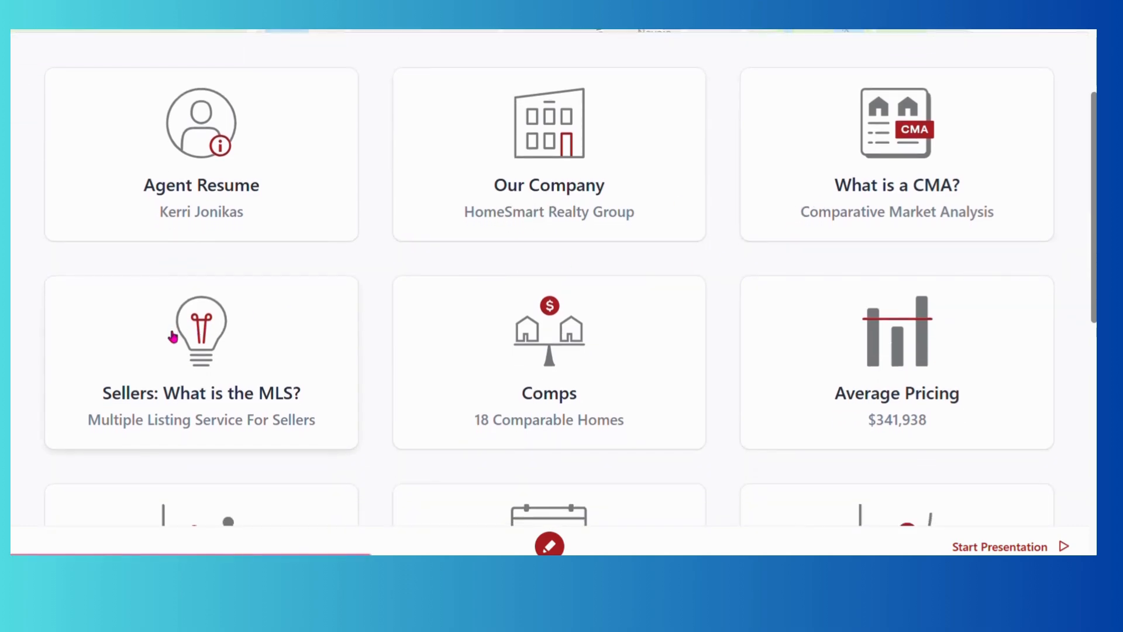
scroll(173, 336, down, 1)
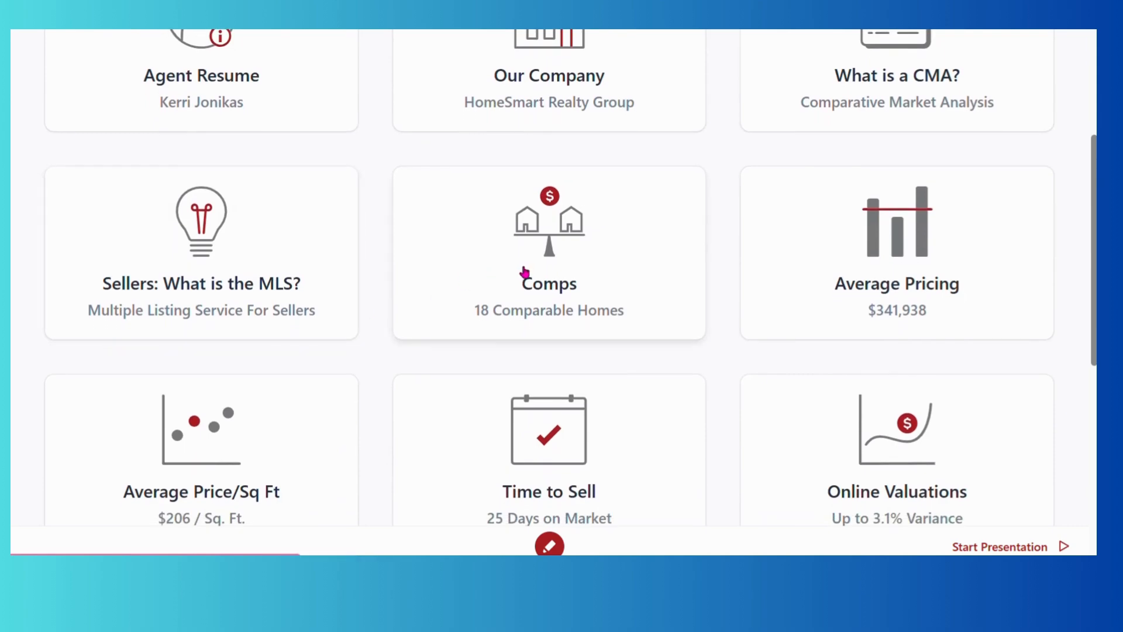
Open the Comps page and scroll through the side-by-side comparable homes.
click(525, 272)
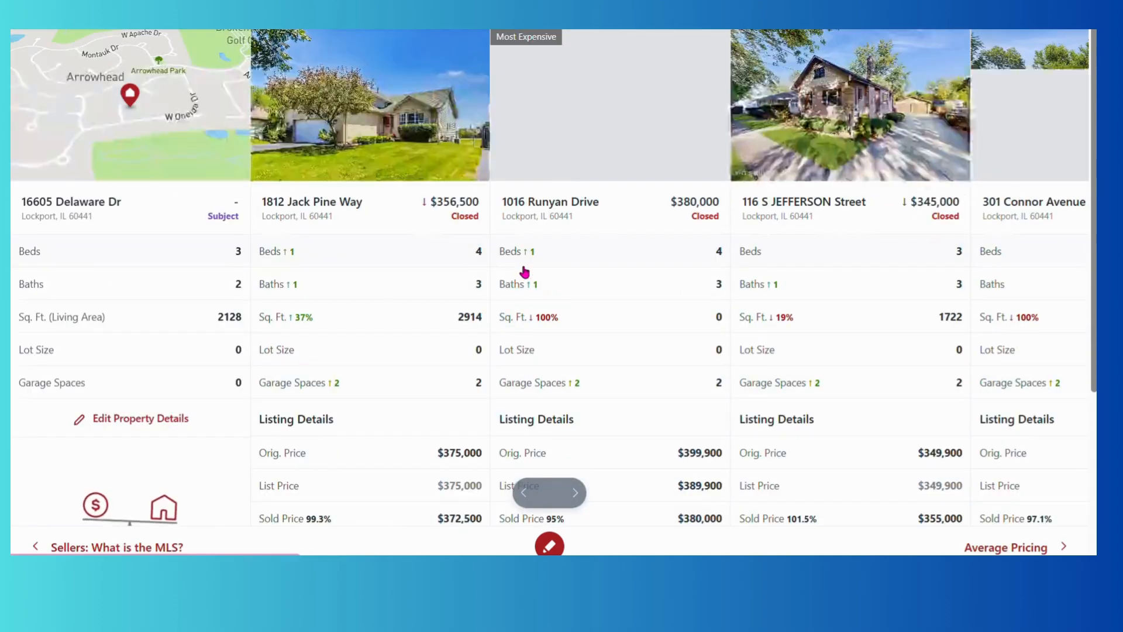
scroll(525, 272, down, 3)
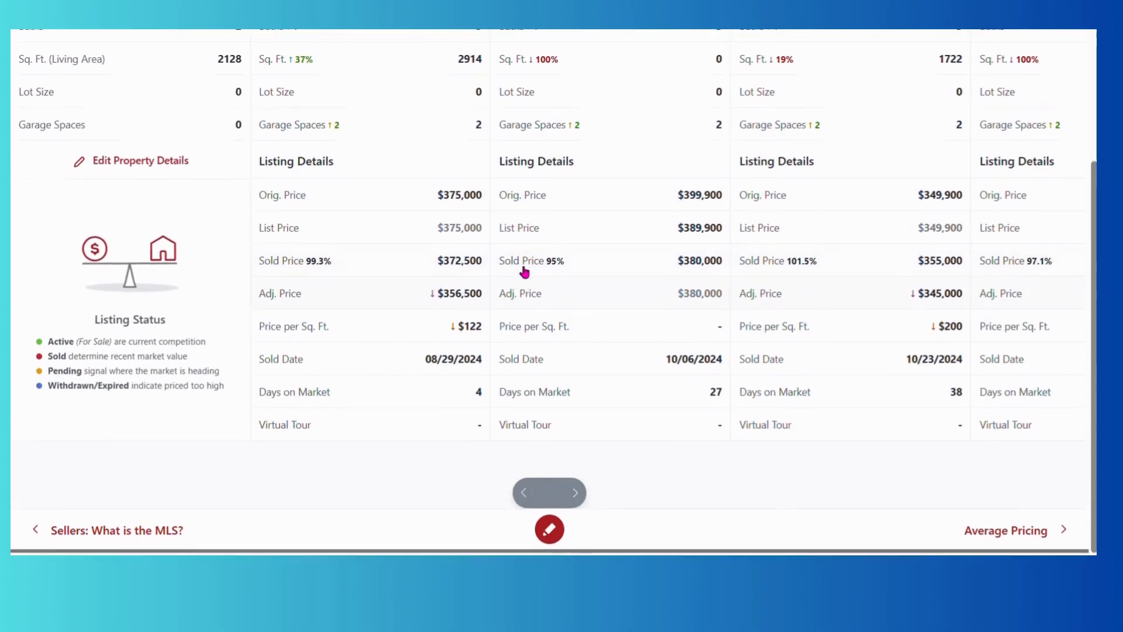
scroll(525, 272, up, 4)
scroll(524, 272, down, 4)
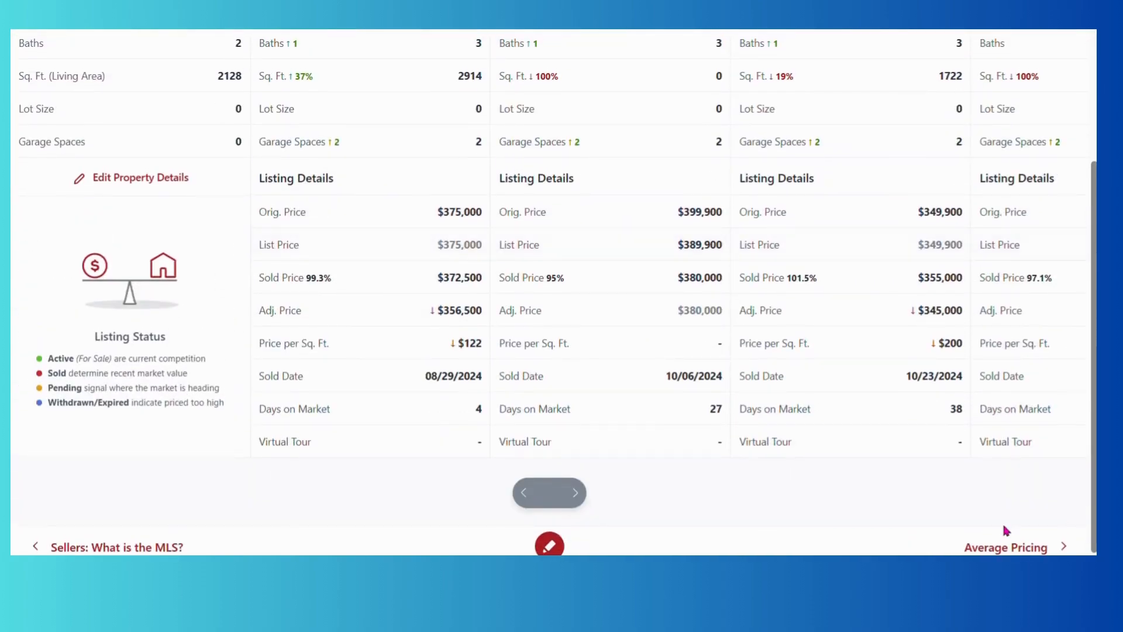
Go through Average Pricing and Average Price/Sq Ft ($206) on to Time to Sell.
click(1008, 548)
scroll(711, 219, down, 7)
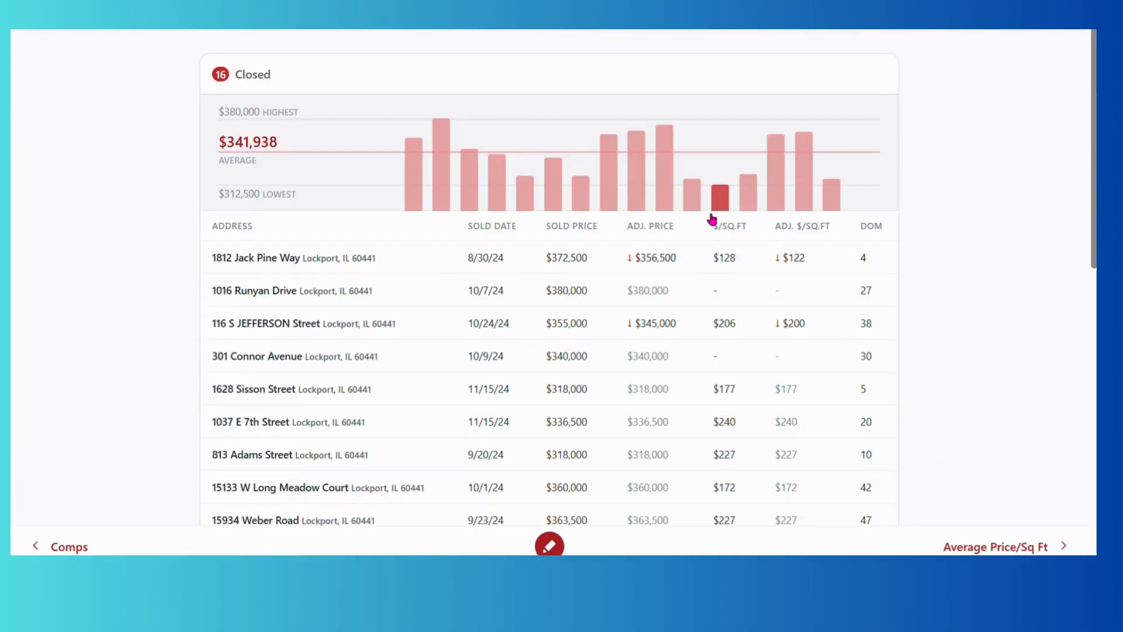
scroll(712, 219, down, 7)
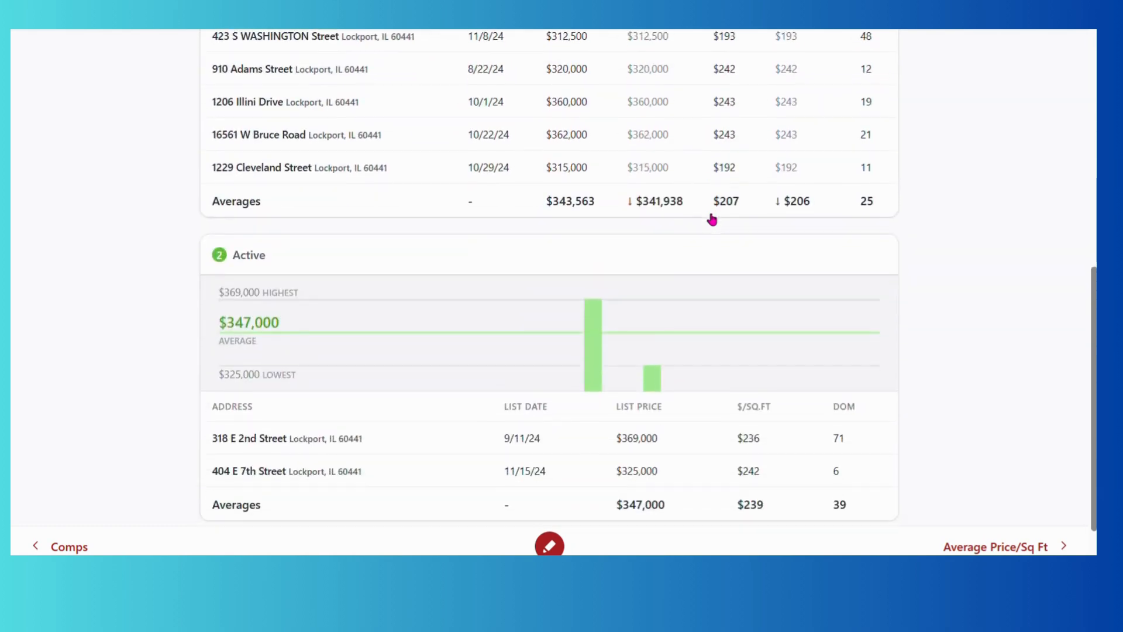
scroll(712, 218, up, 2)
scroll(712, 219, down, 2)
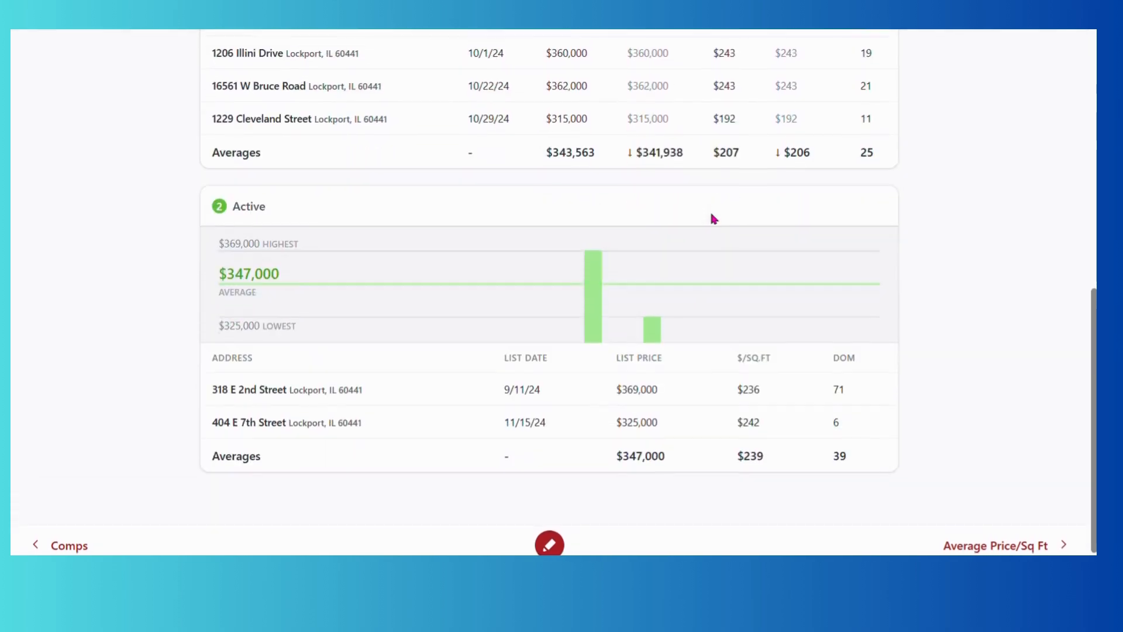
click(1010, 543)
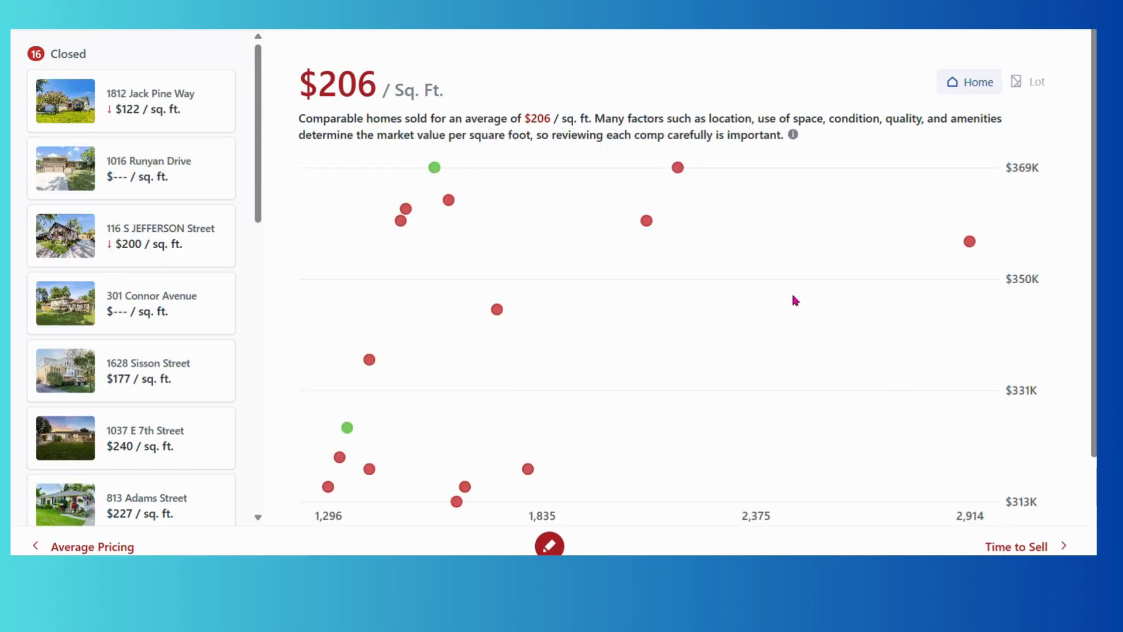
scroll(794, 300, down, 2)
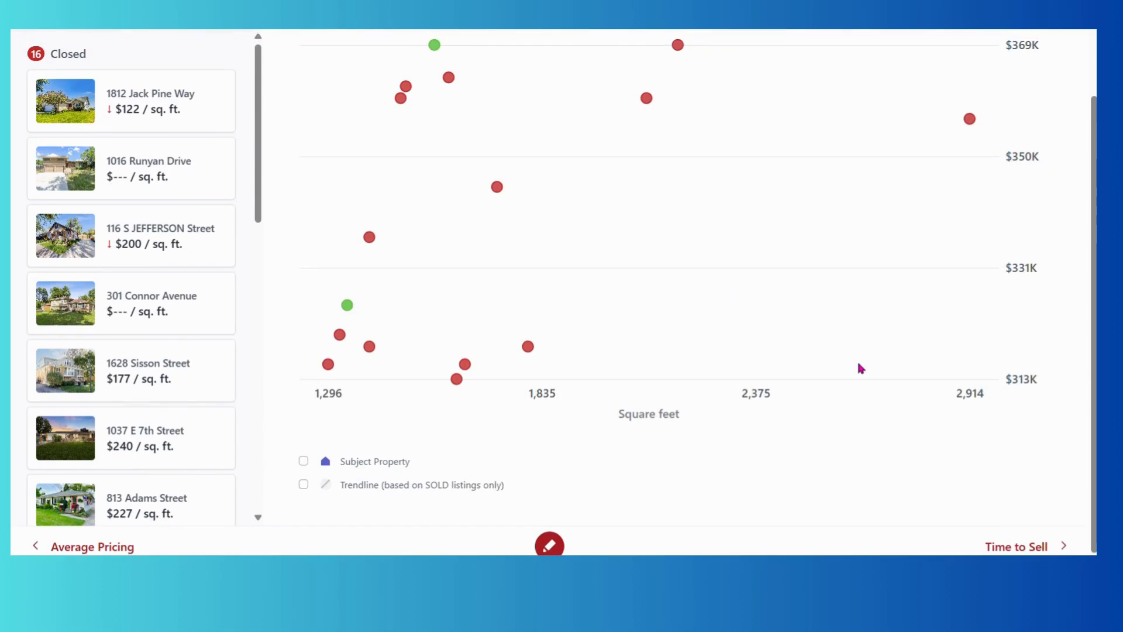
click(1021, 548)
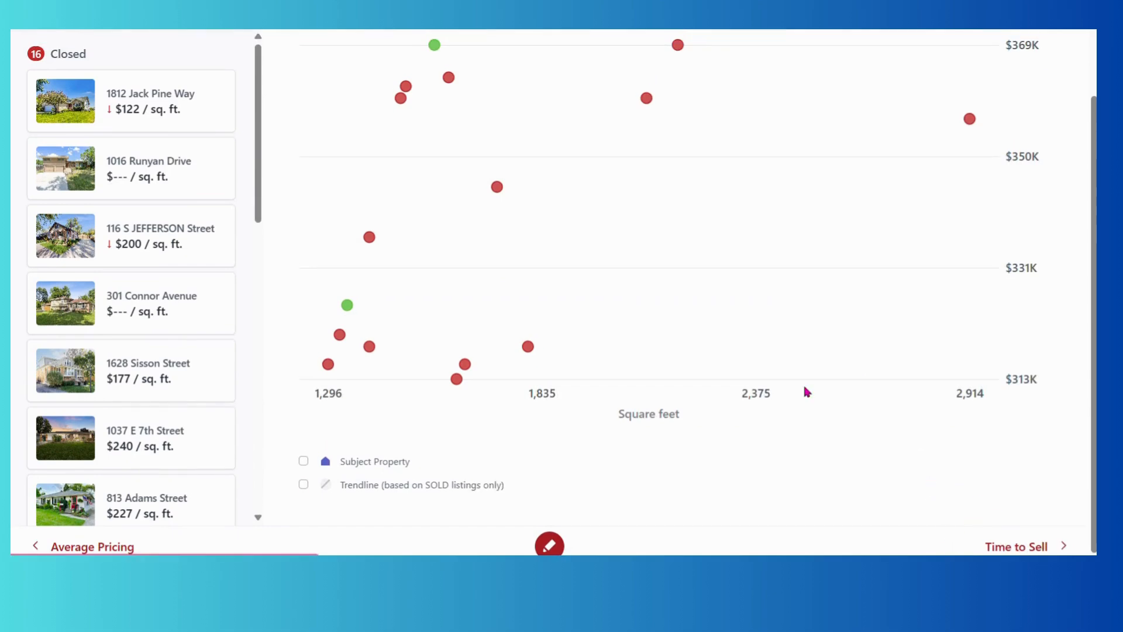
Page through the Time to Sell and Online Valuations pages of the CMA.
click(1007, 545)
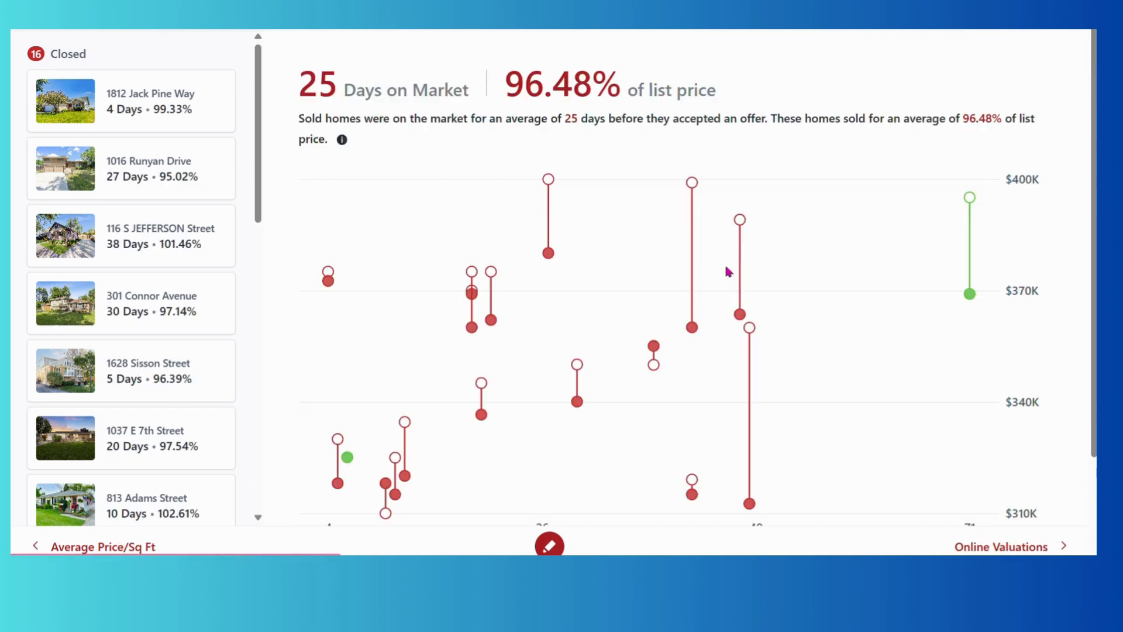
scroll(737, 303, down, 2)
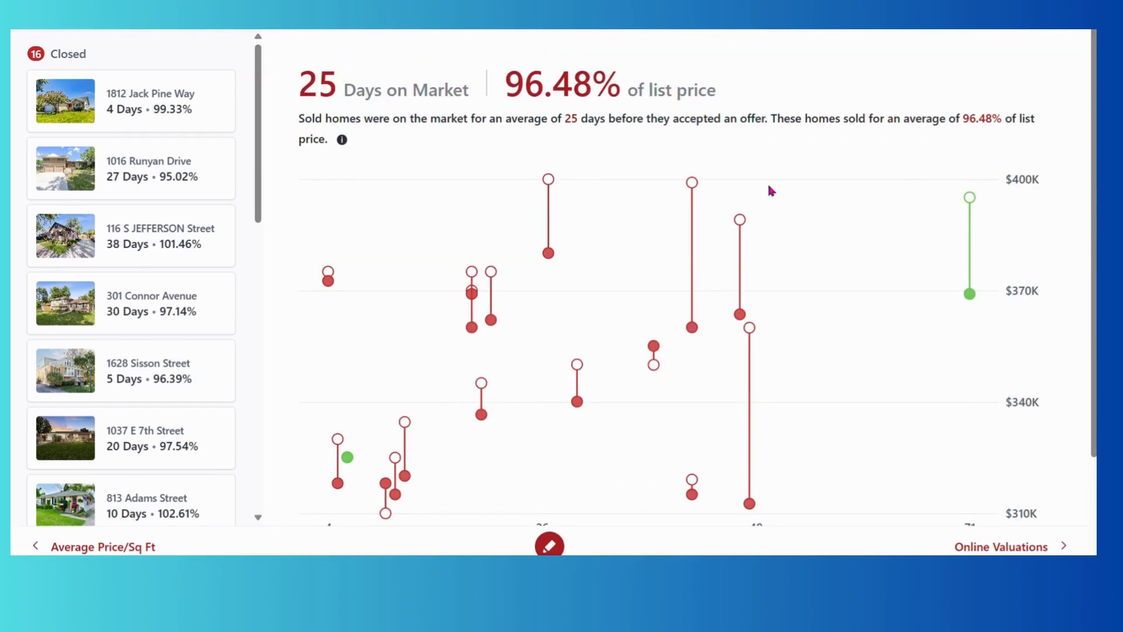
scroll(1035, 486, down, 3)
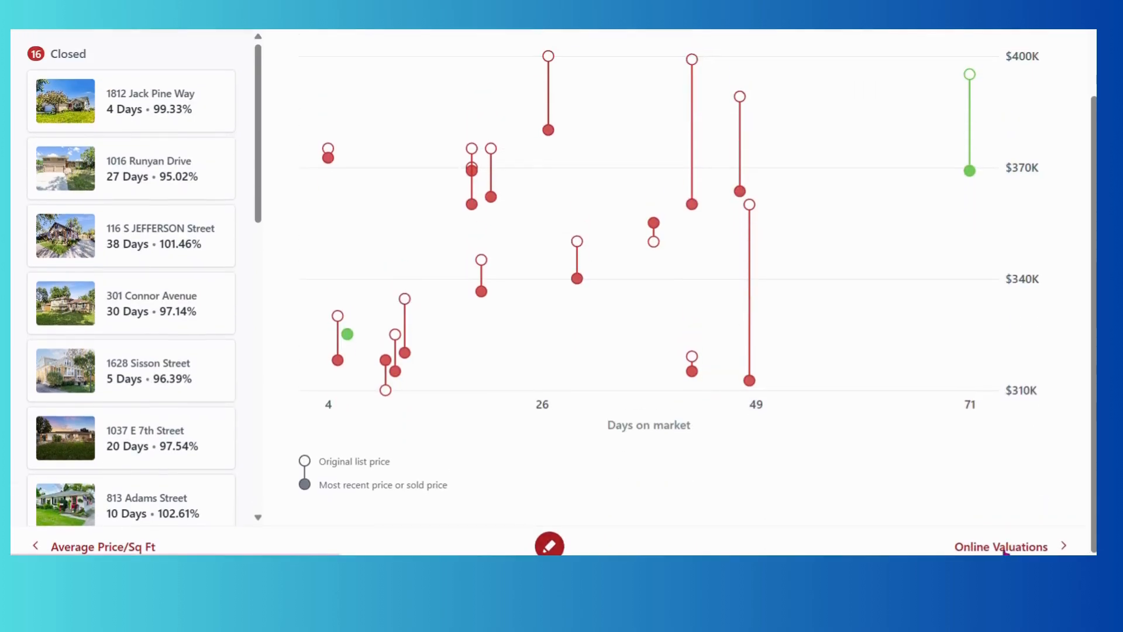
click(1004, 548)
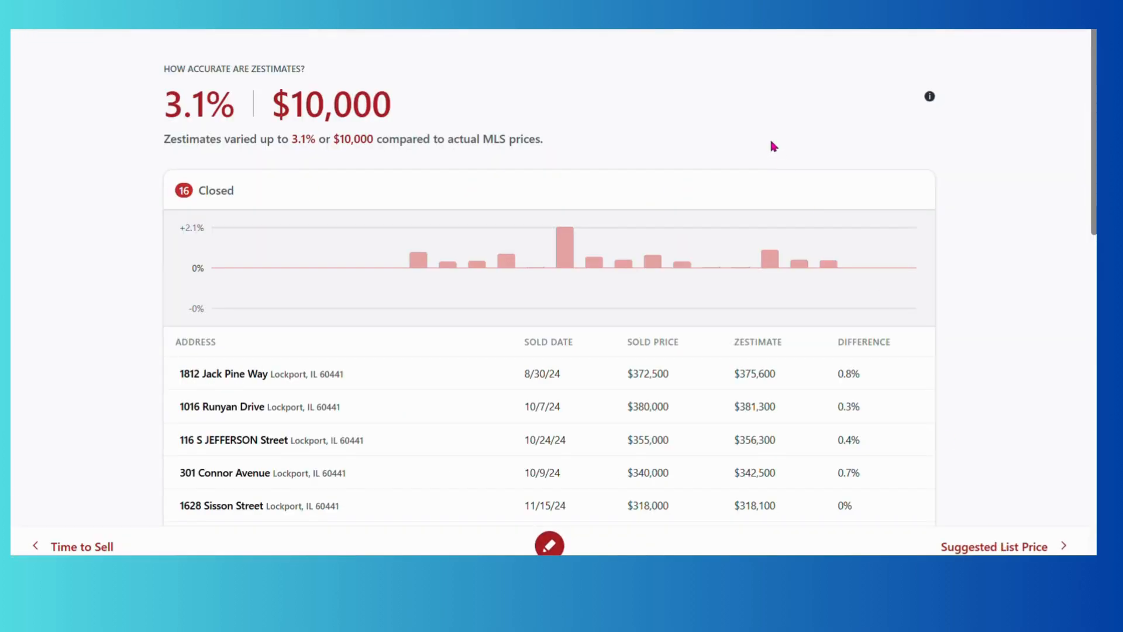
scroll(773, 145, down, 10)
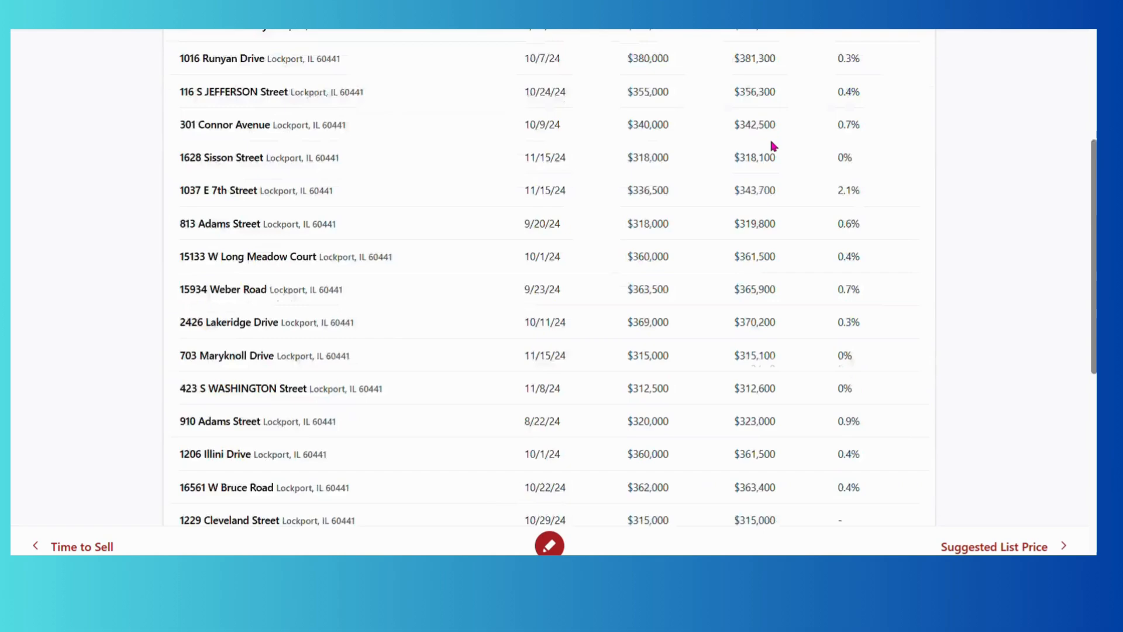
scroll(1020, 513, down, 3)
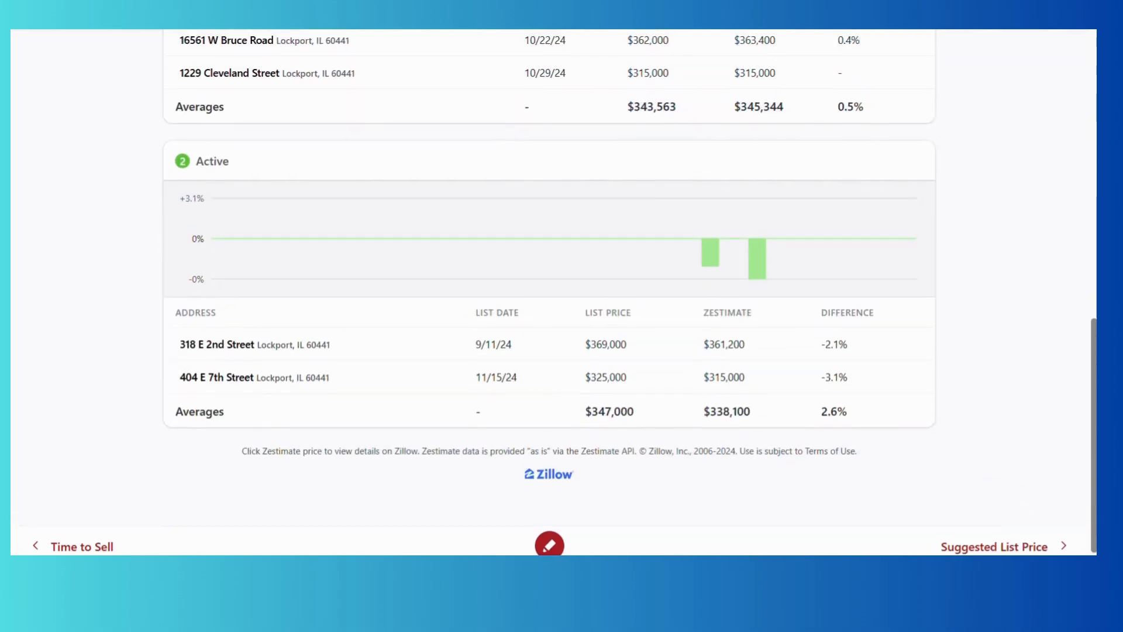
Continue through Suggested List Price, Marketing Action Plan, Intelligent Pricing & Timing, Client Testimonials and Listing Paperwork Overview.
click(1038, 550)
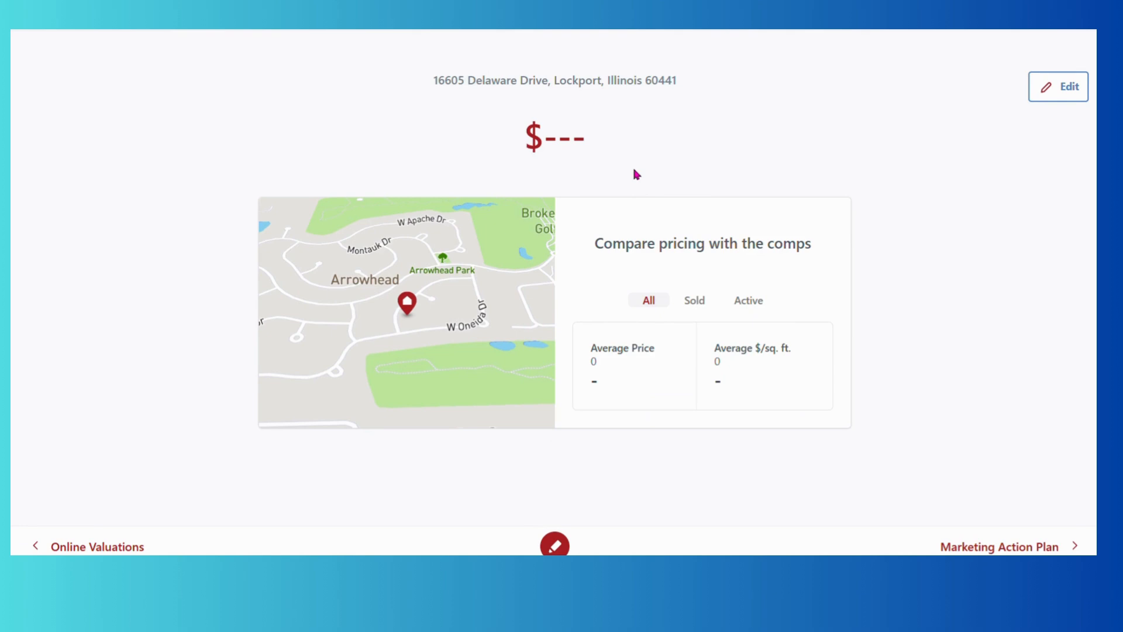
scroll(637, 175, down, 1)
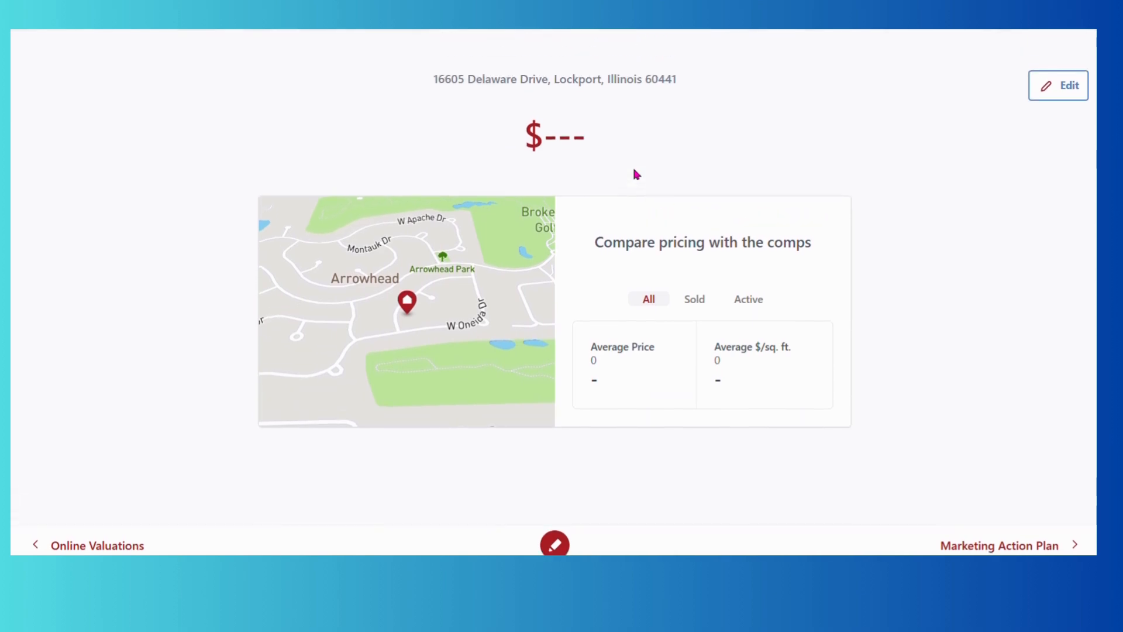
click(997, 547)
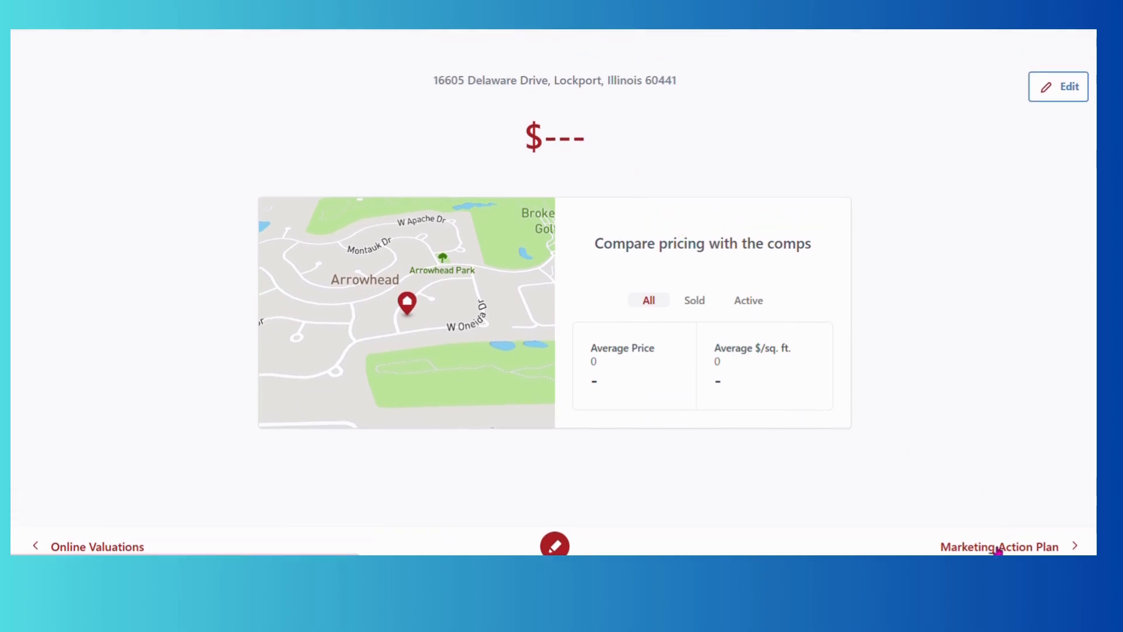
scroll(819, 329, down, 2)
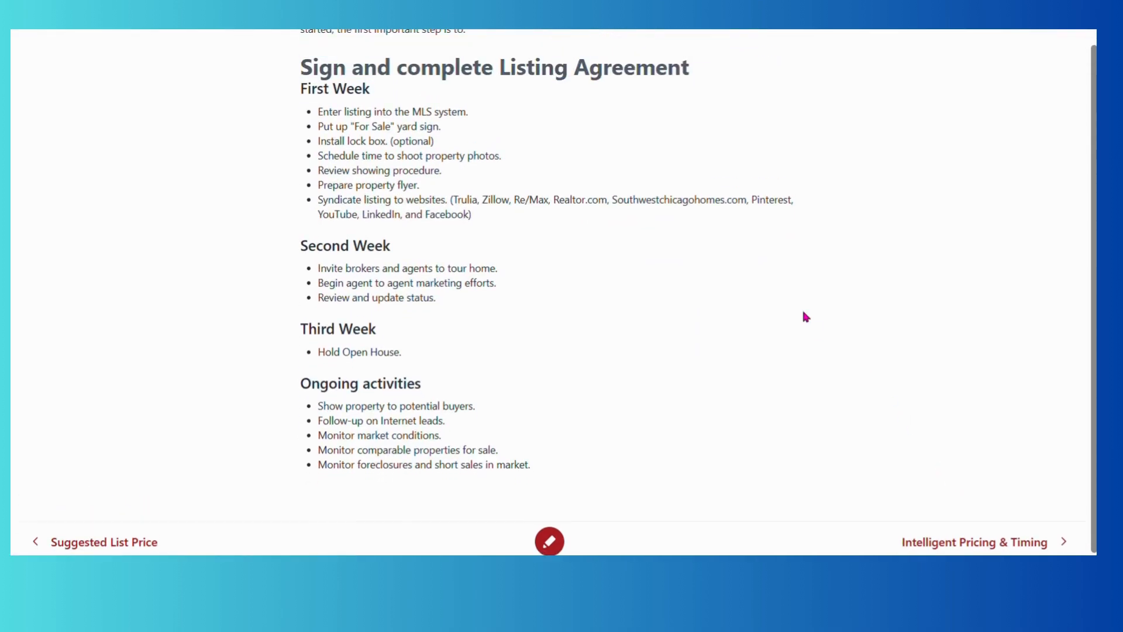
click(977, 550)
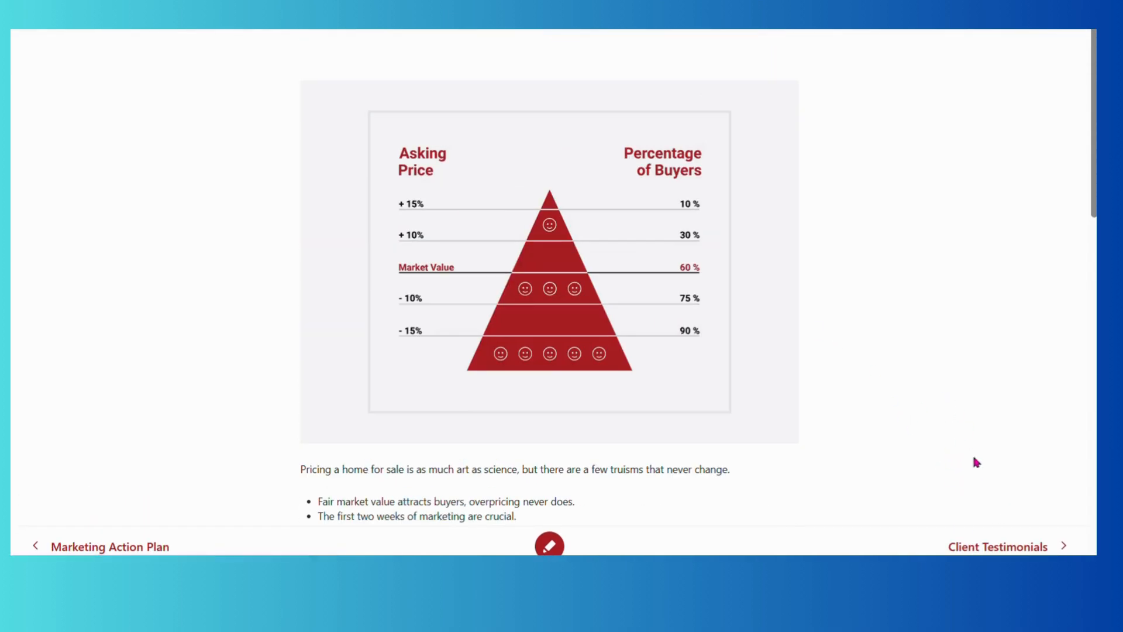
click(1014, 544)
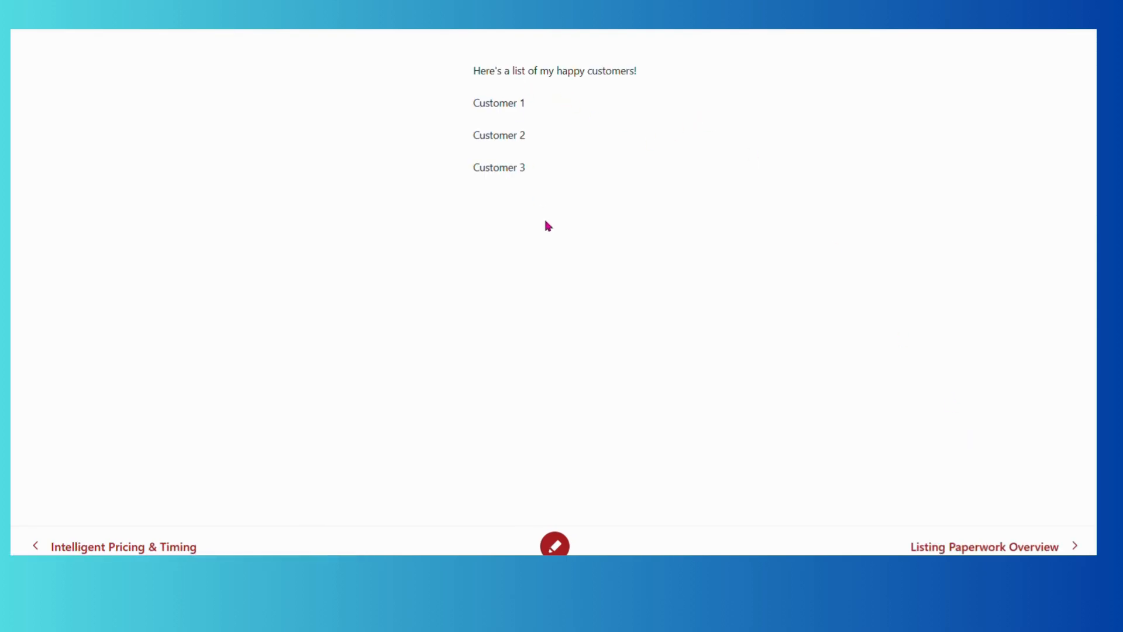
click(932, 551)
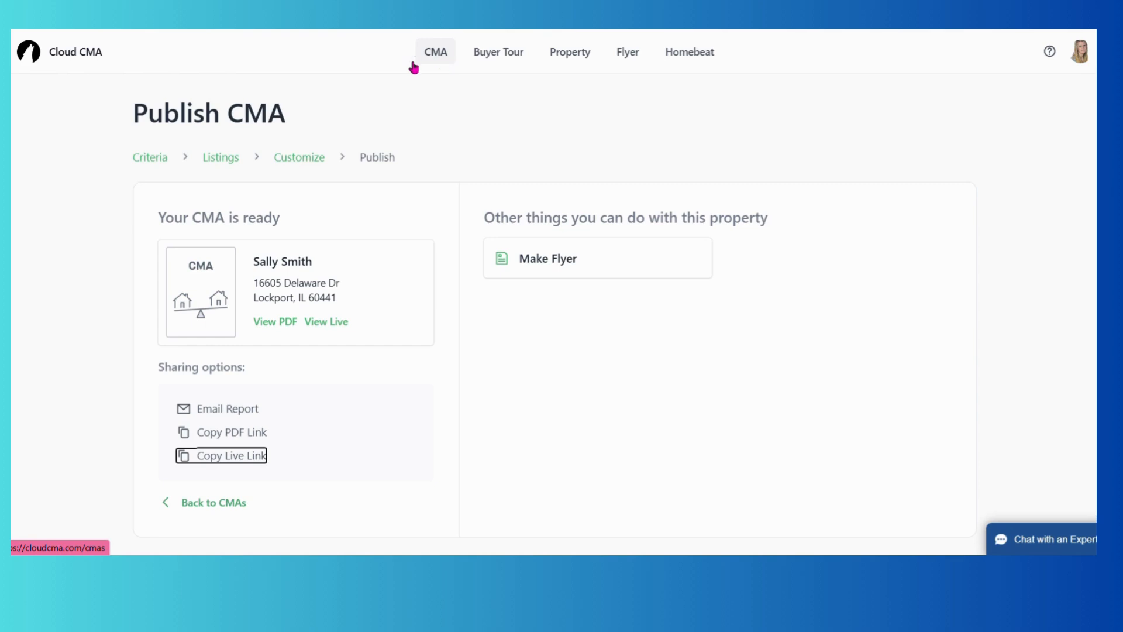
Return to Recent Reports and open the chooser offering CMA, Buyer Tour, Property Report and Flyer.
click(79, 52)
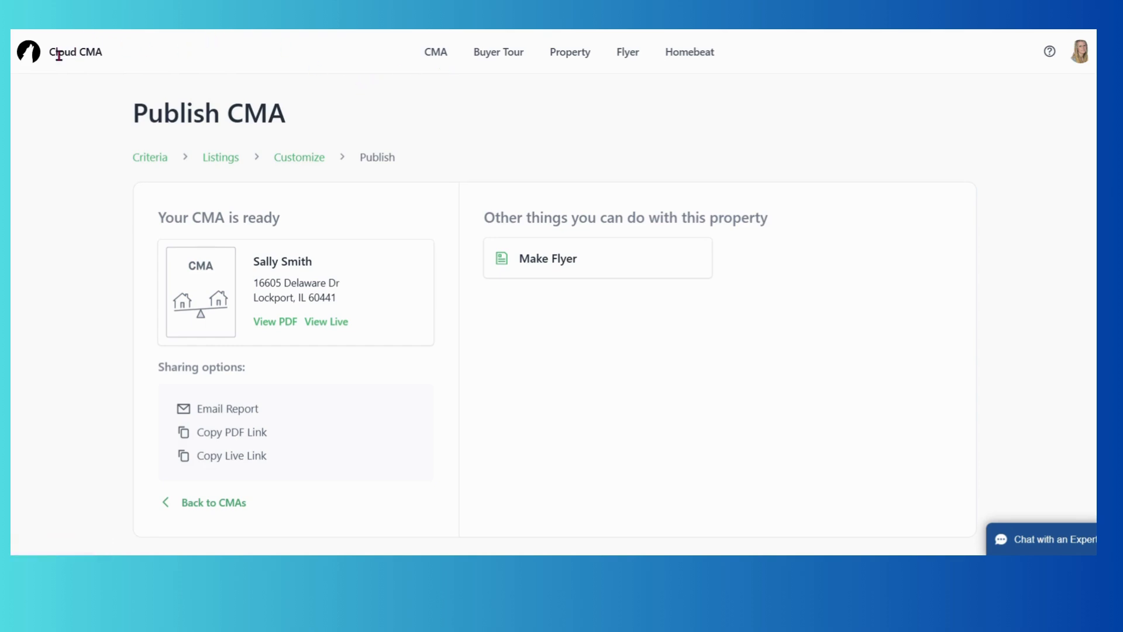
click(29, 52)
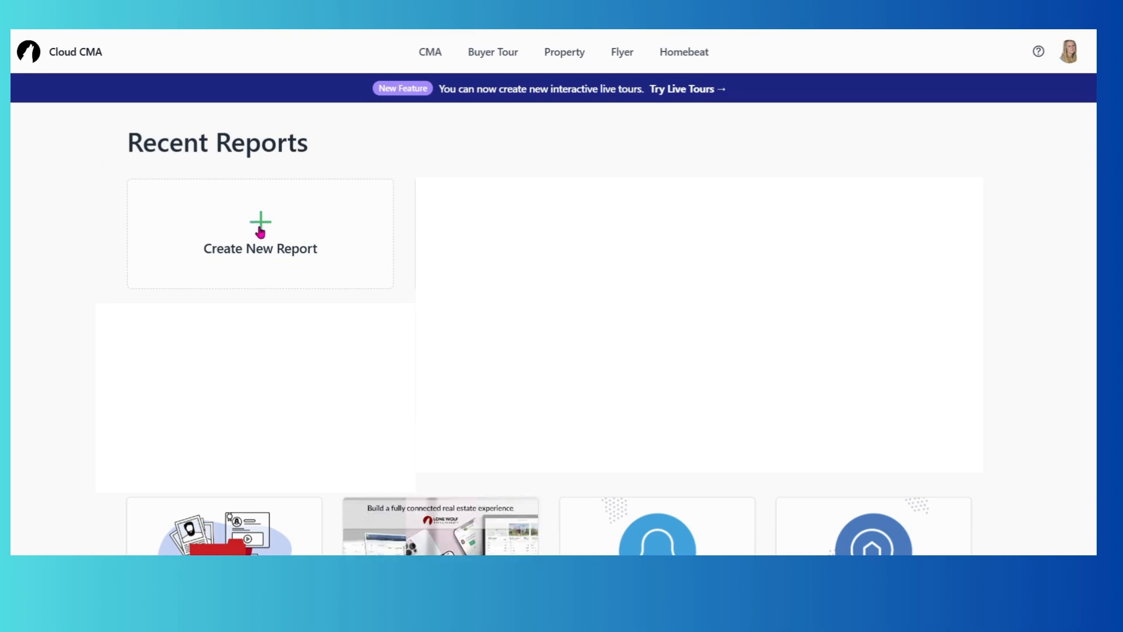
click(260, 232)
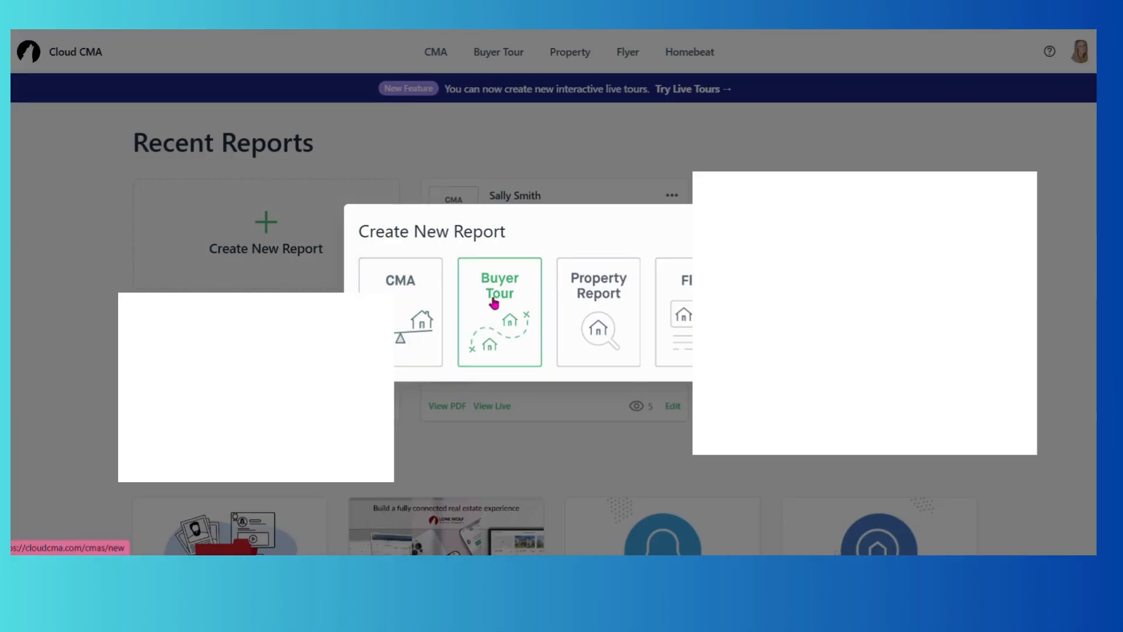